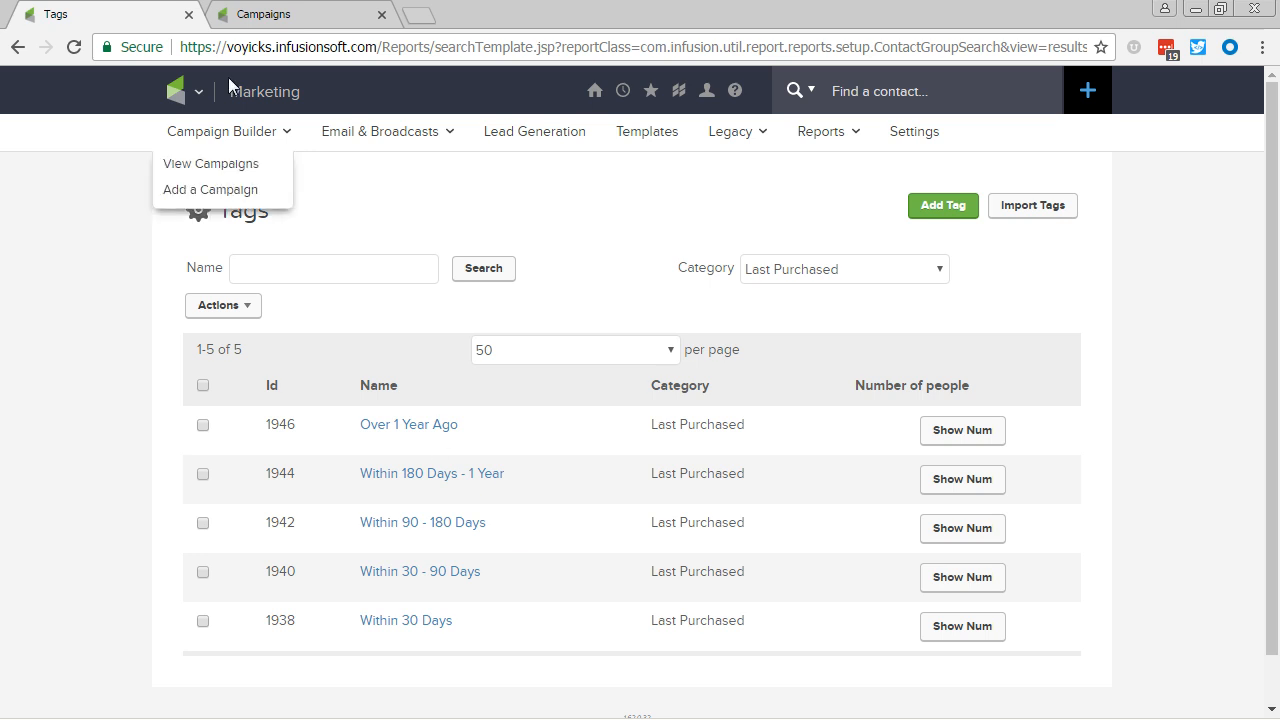
# Step: Open the campaign ISCBK VID - SANDBOX 2 from the Campaigns list
pyautogui.click(251, 14)
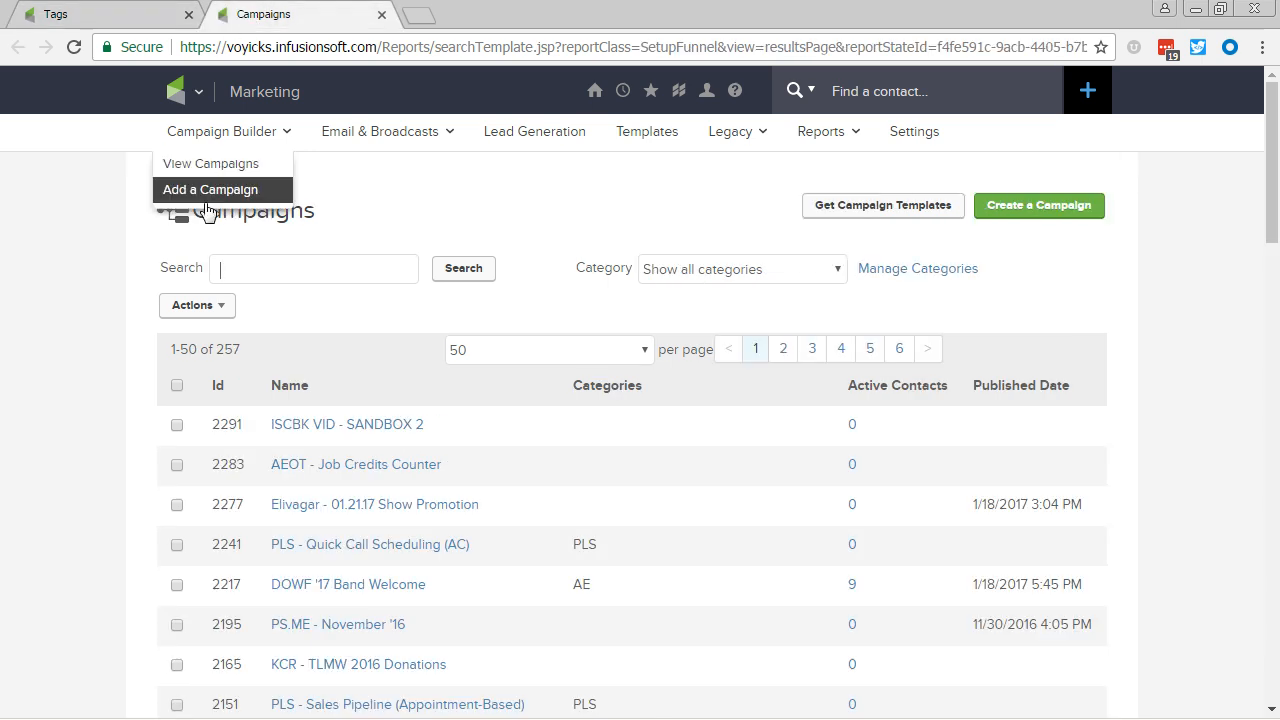
pyautogui.click(356, 420)
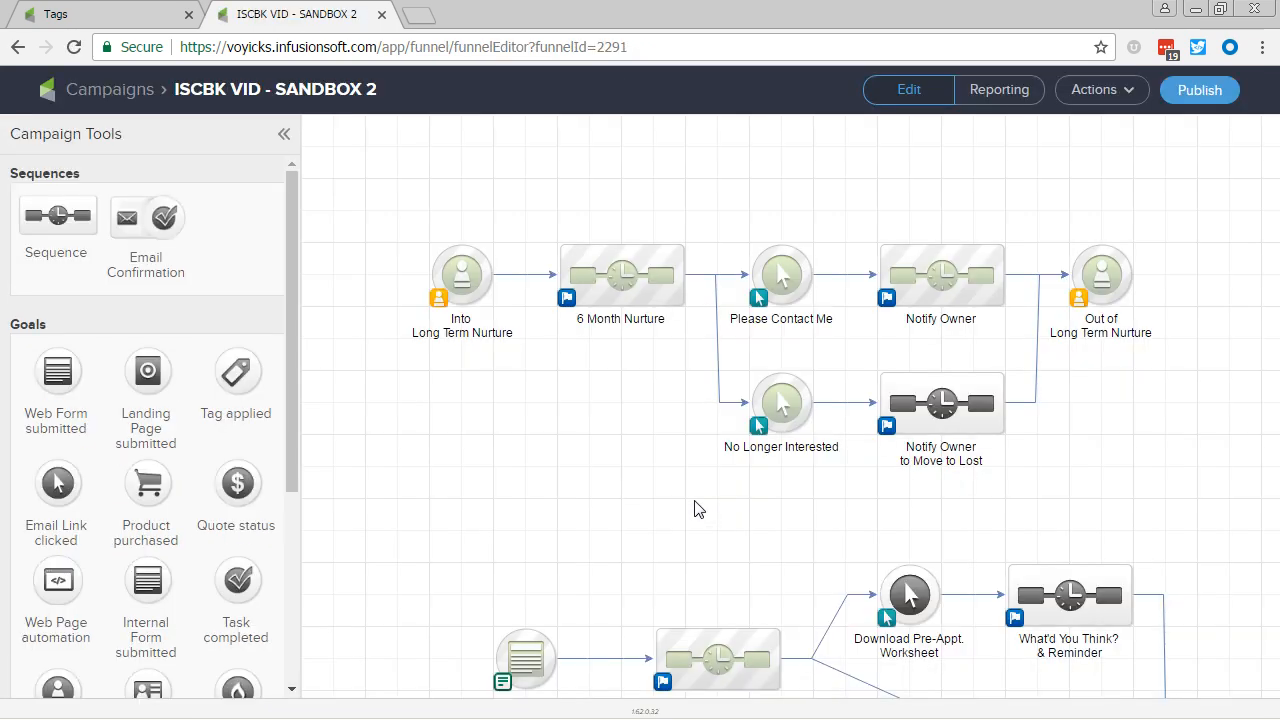
pyautogui.moveTo(694, 501); pyautogui.dragTo(460, 3)
pyautogui.moveTo(564, 598); pyautogui.dragTo(760, 318)
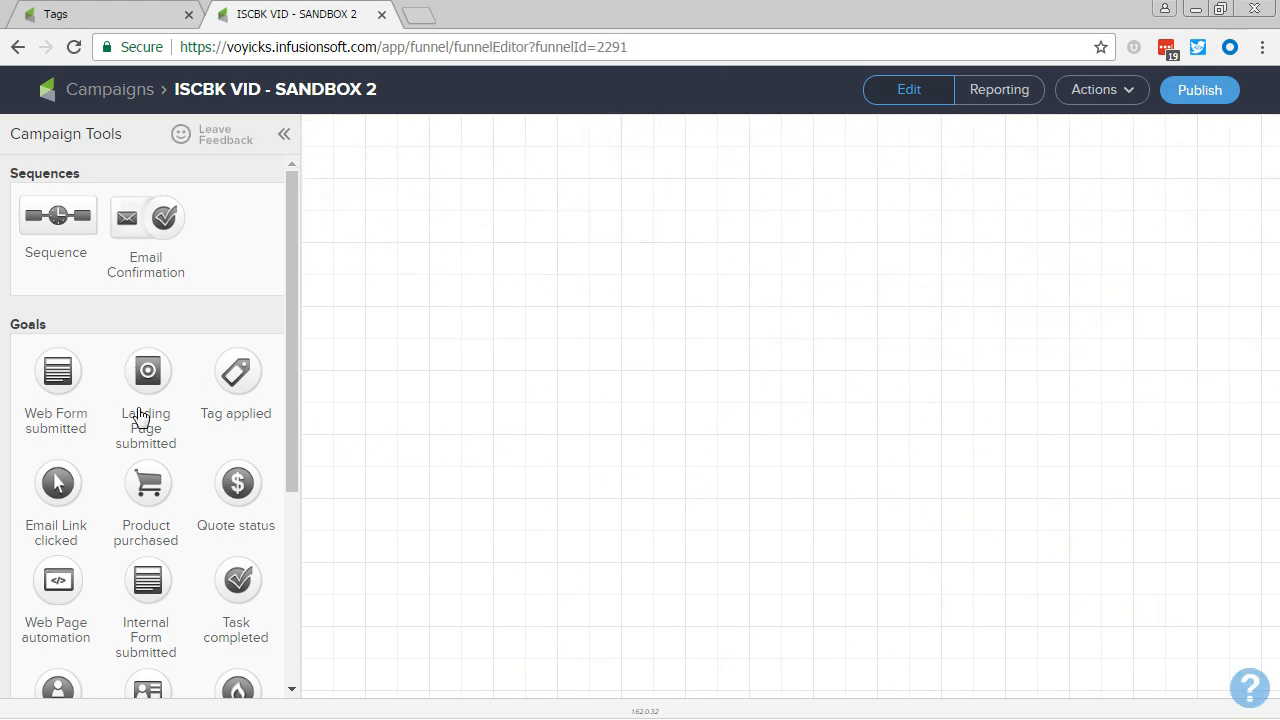
# Step: Add a Product purchased goal to the empty campaign canvas and name it "Any Purchase"
pyautogui.moveTo(150, 483); pyautogui.dragTo(459, 318)
pyautogui.write('A')
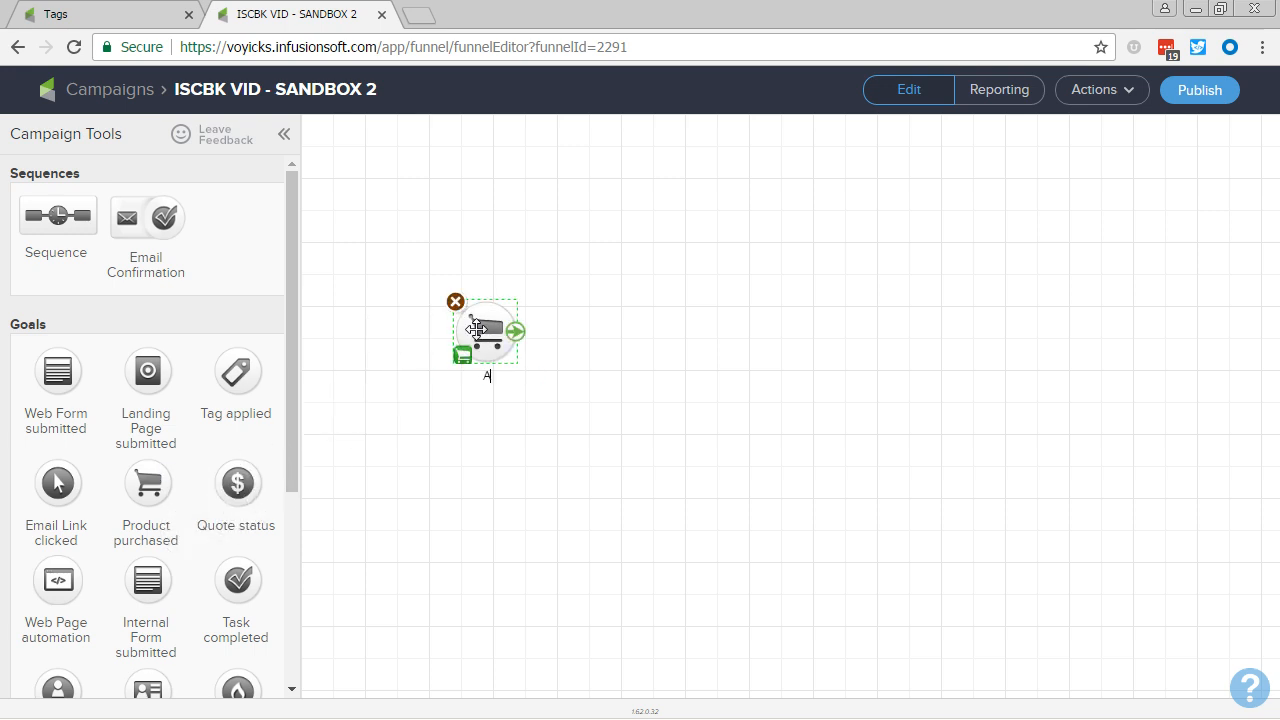
pyautogui.write('ny Purchase')
pyautogui.click(588, 342)
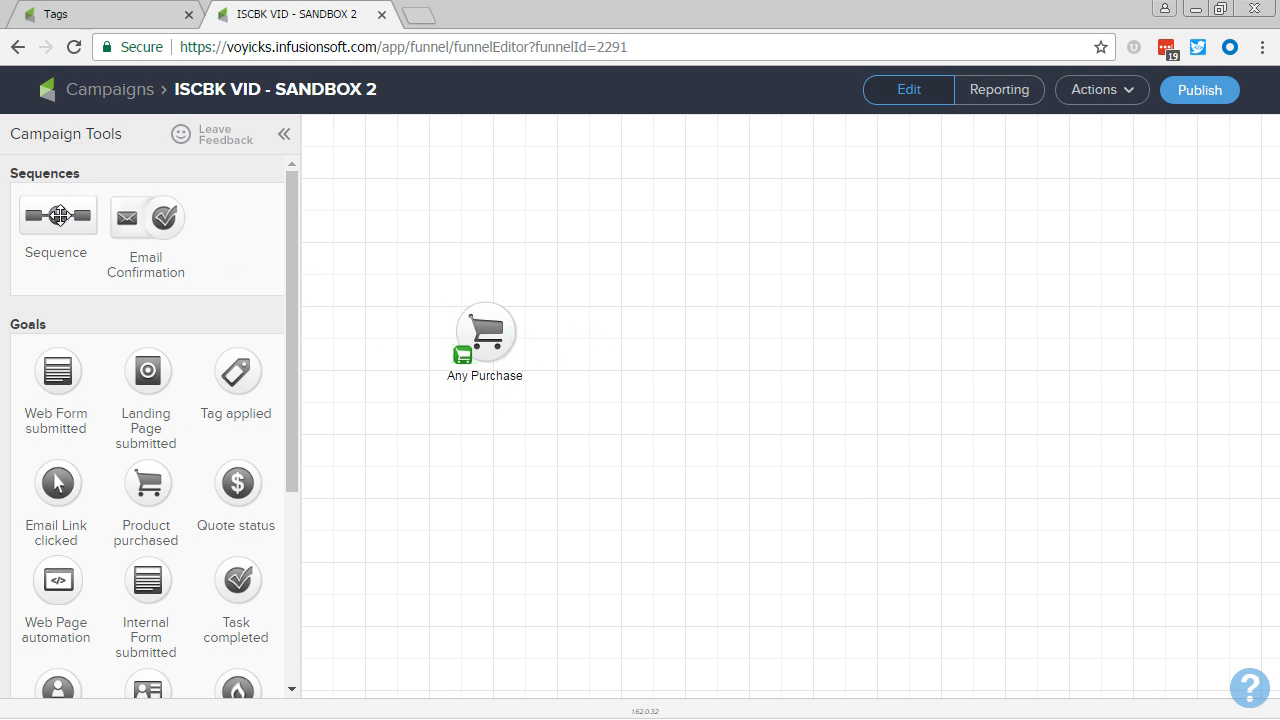
# Step: Add a sequence named "Reset Last Purchase Timer" beside the Any Purchase goal and connect the goal to it
pyautogui.moveTo(60, 216); pyautogui.dragTo(613, 335)
pyautogui.write('Re')
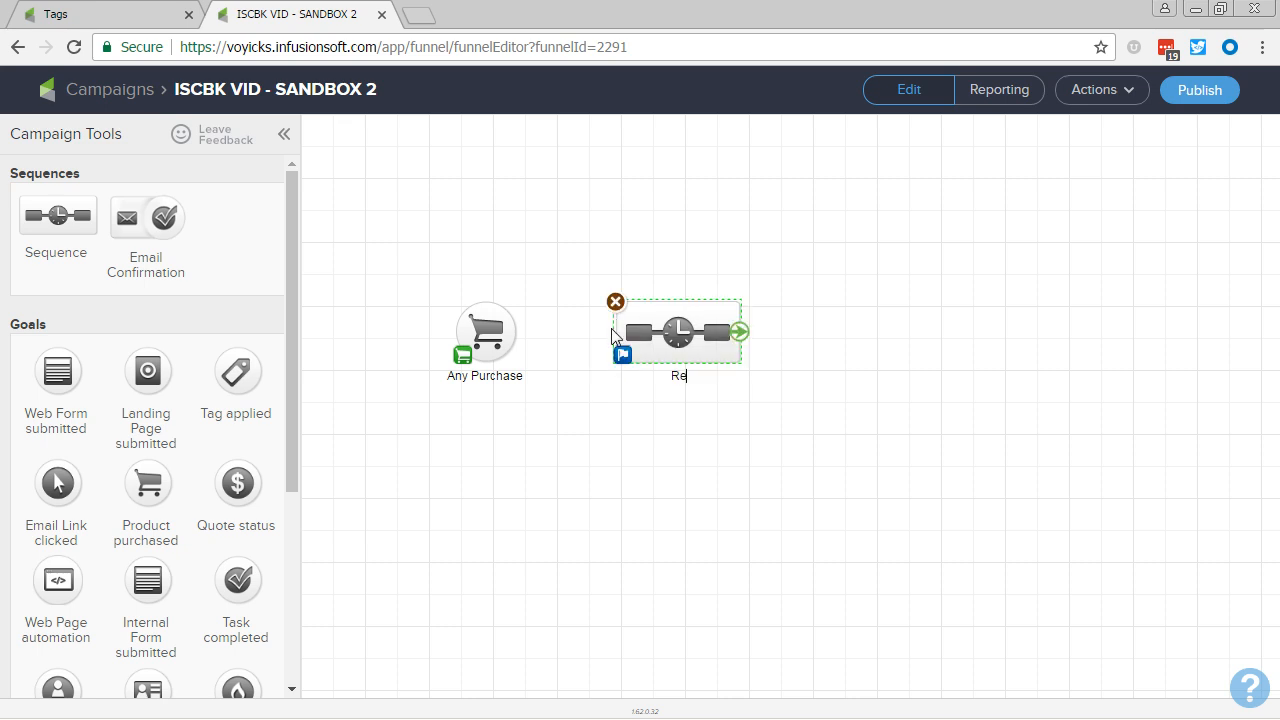
pyautogui.write('set Last Purchase Timer')
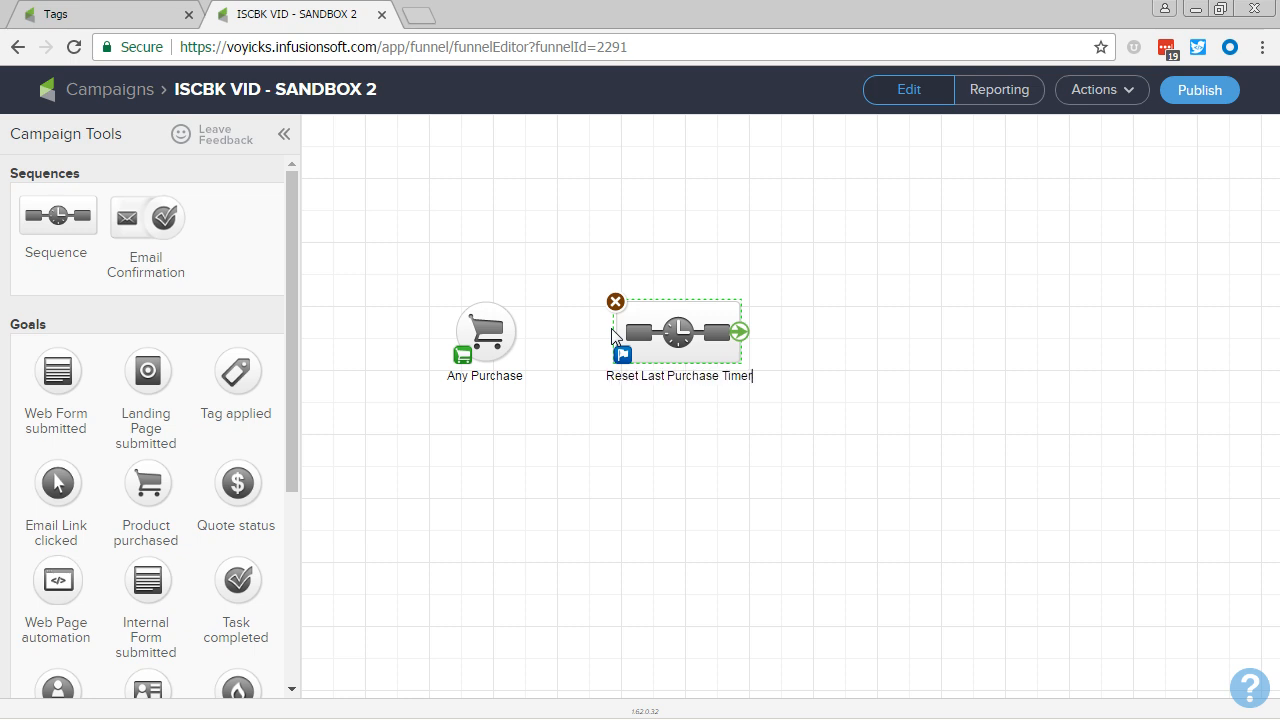
pyautogui.click(614, 434)
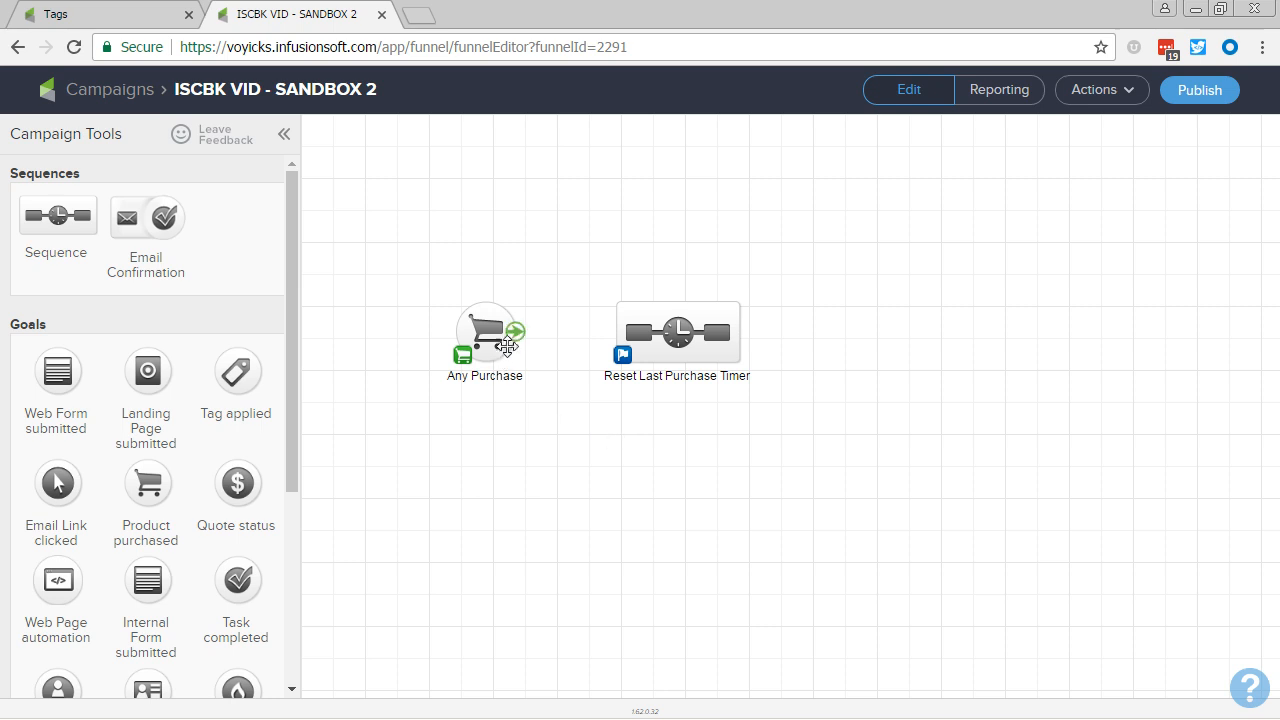
pyautogui.moveTo(518, 335); pyautogui.dragTo(655, 350)
# Step: Add a second Product purchased goal after the sequence, connect the sequence to it, and name it "Another Purchase"
pyautogui.moveTo(146, 480); pyautogui.dragTo(868, 333)
pyautogui.moveTo(739, 332); pyautogui.dragTo(860, 372)
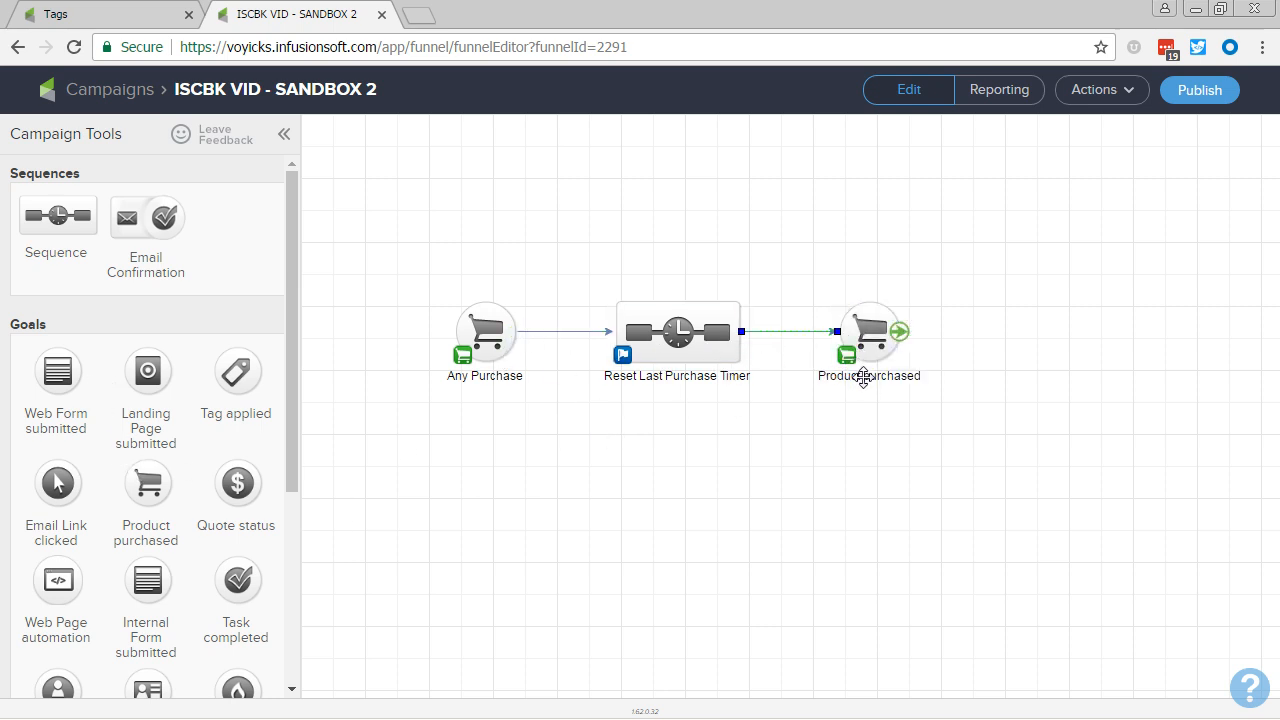
pyautogui.write('A')
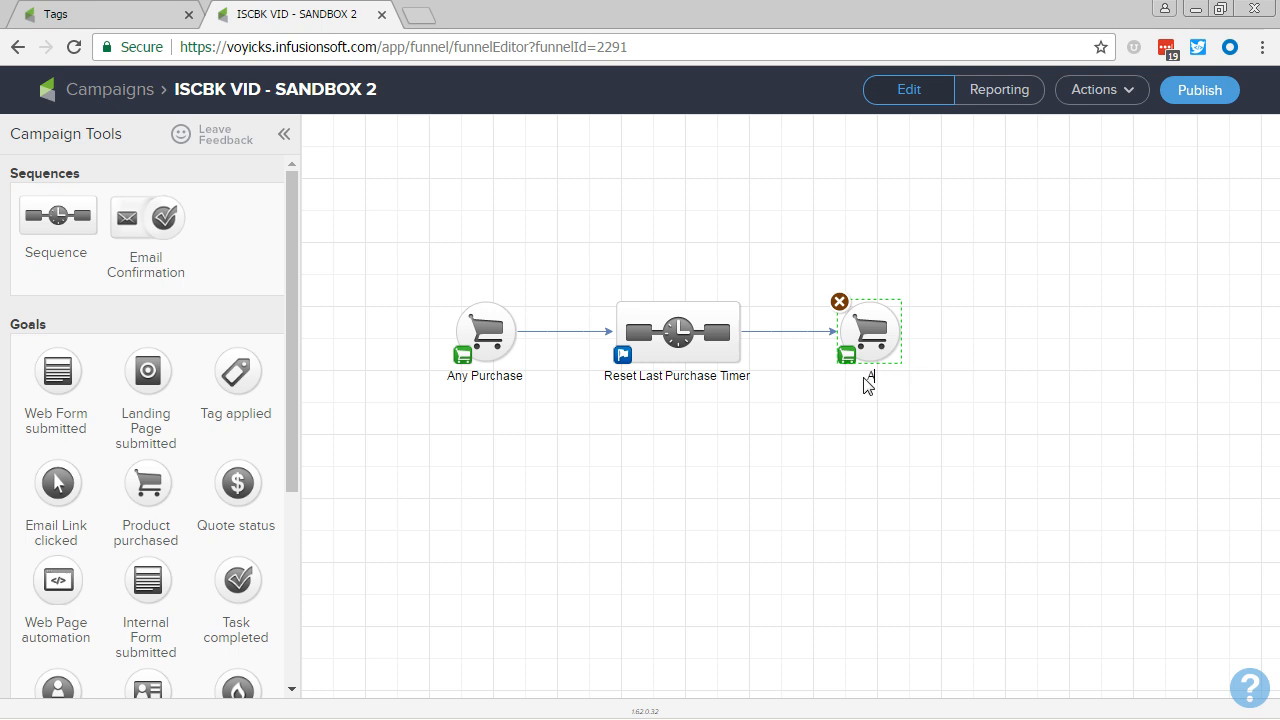
pyautogui.write('nother Purchase')
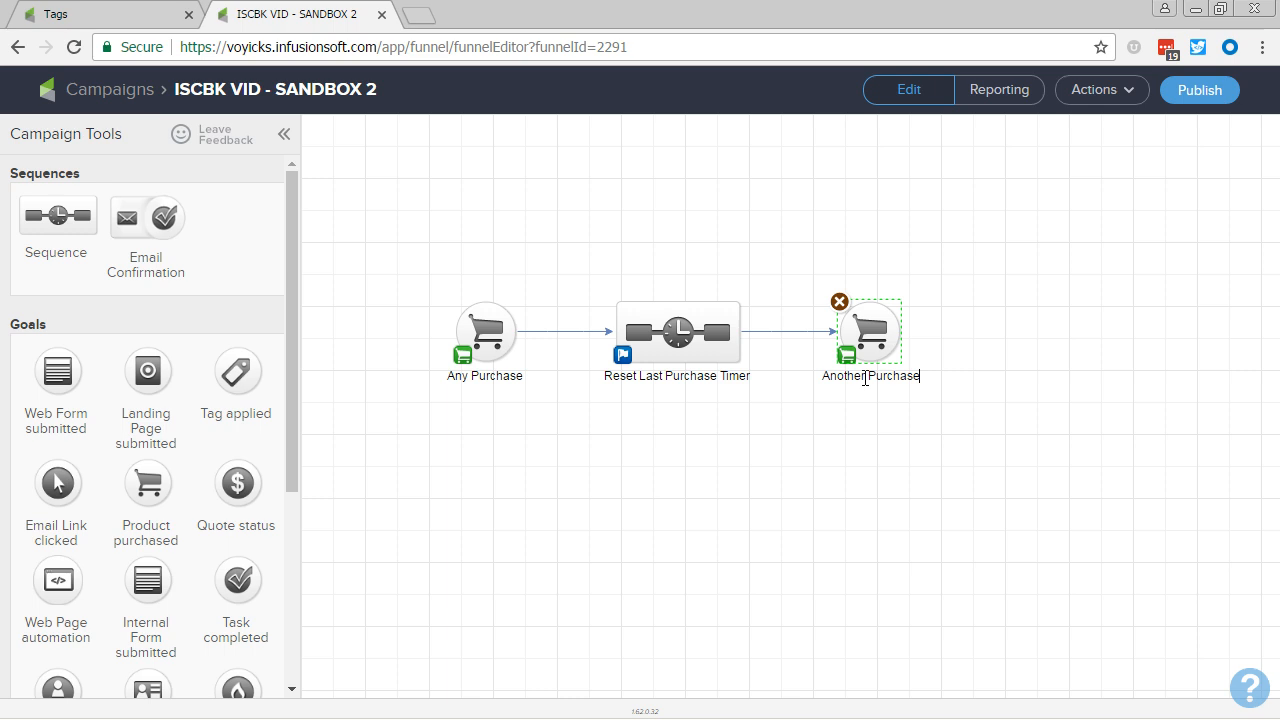
pyautogui.click(806, 470)
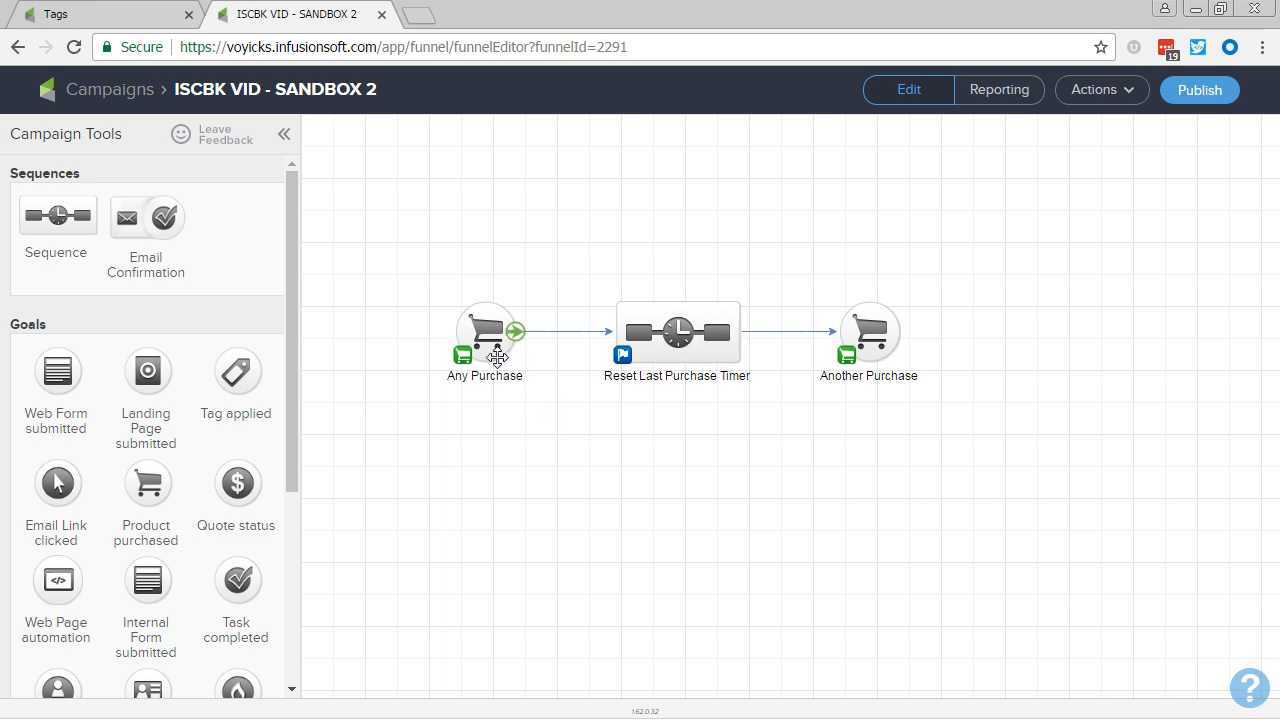
# Step: Configure both the Any Purchase and Another Purchase goals to trigger on Any Purchase, saving each one
pyautogui.doubleClick(497, 358)
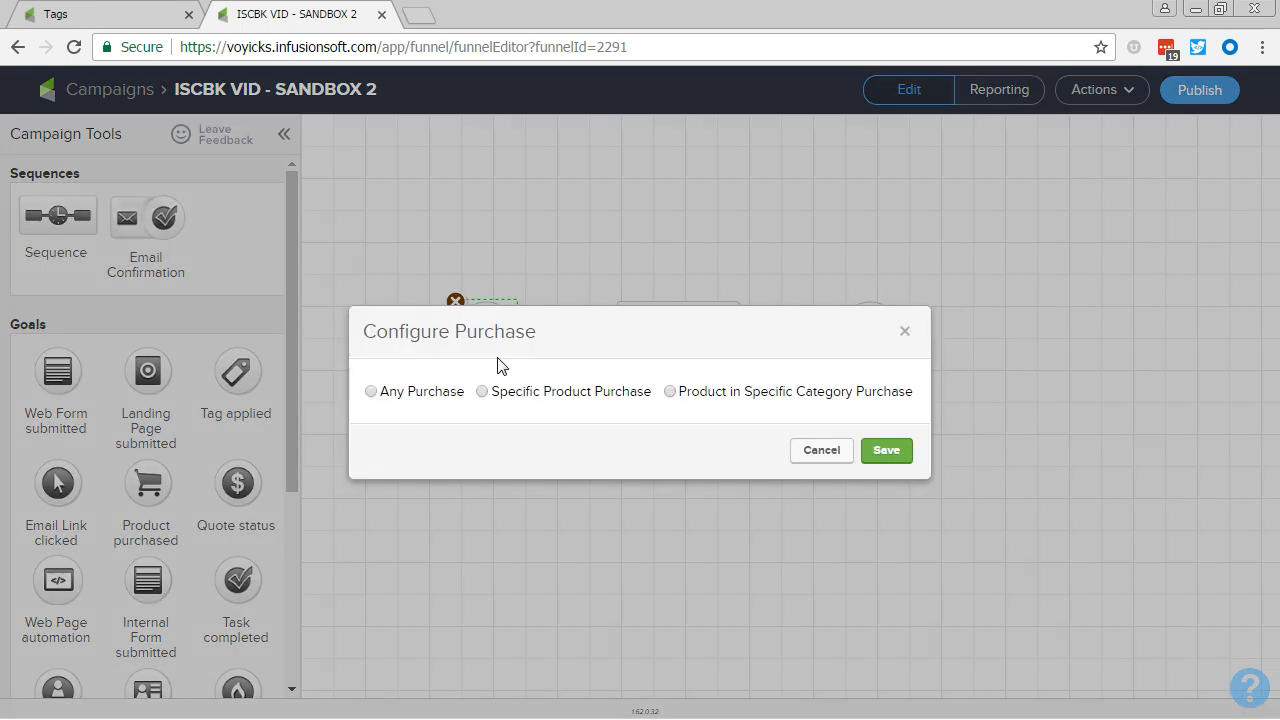
pyautogui.click(371, 392)
pyautogui.click(877, 455)
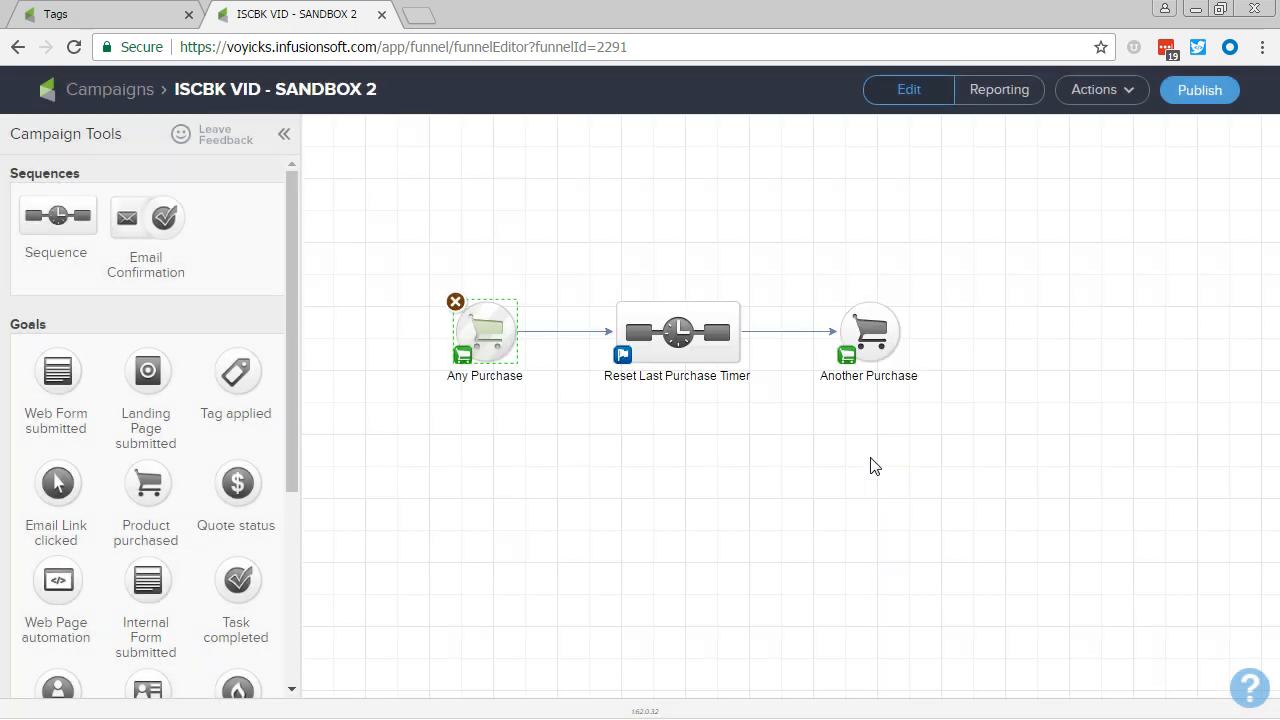
pyautogui.doubleClick(885, 357)
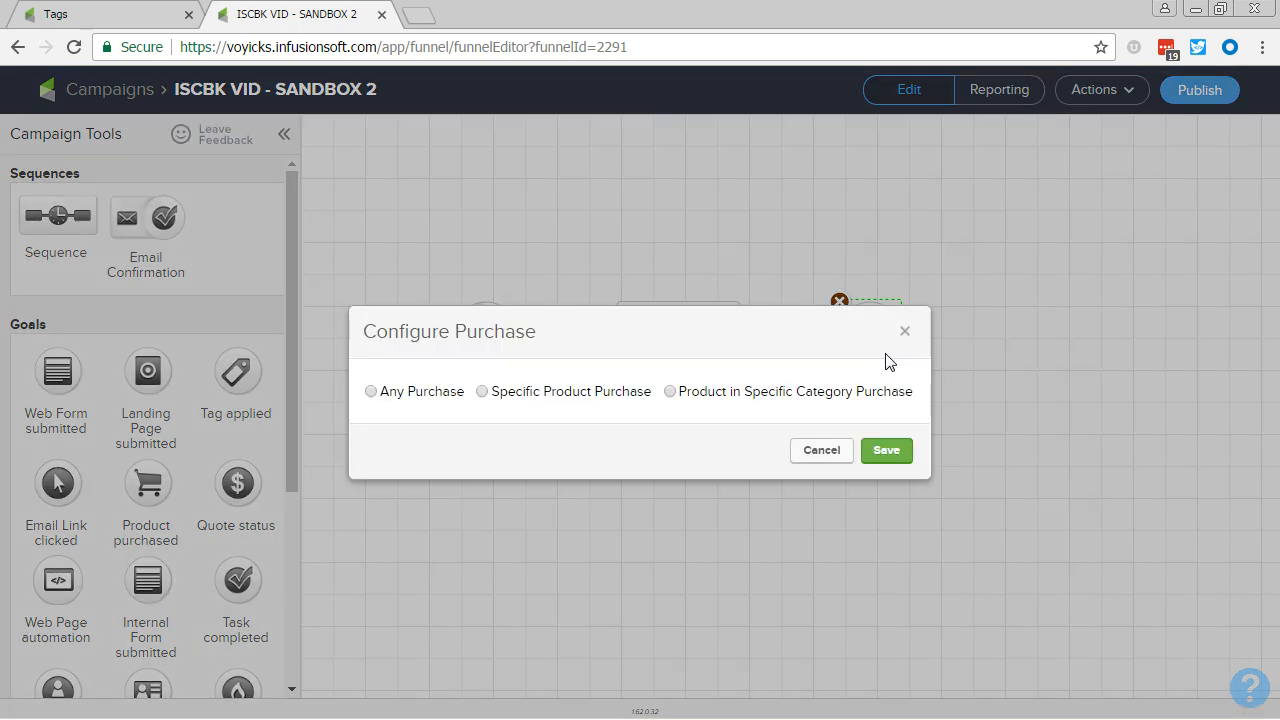
pyautogui.click(371, 391)
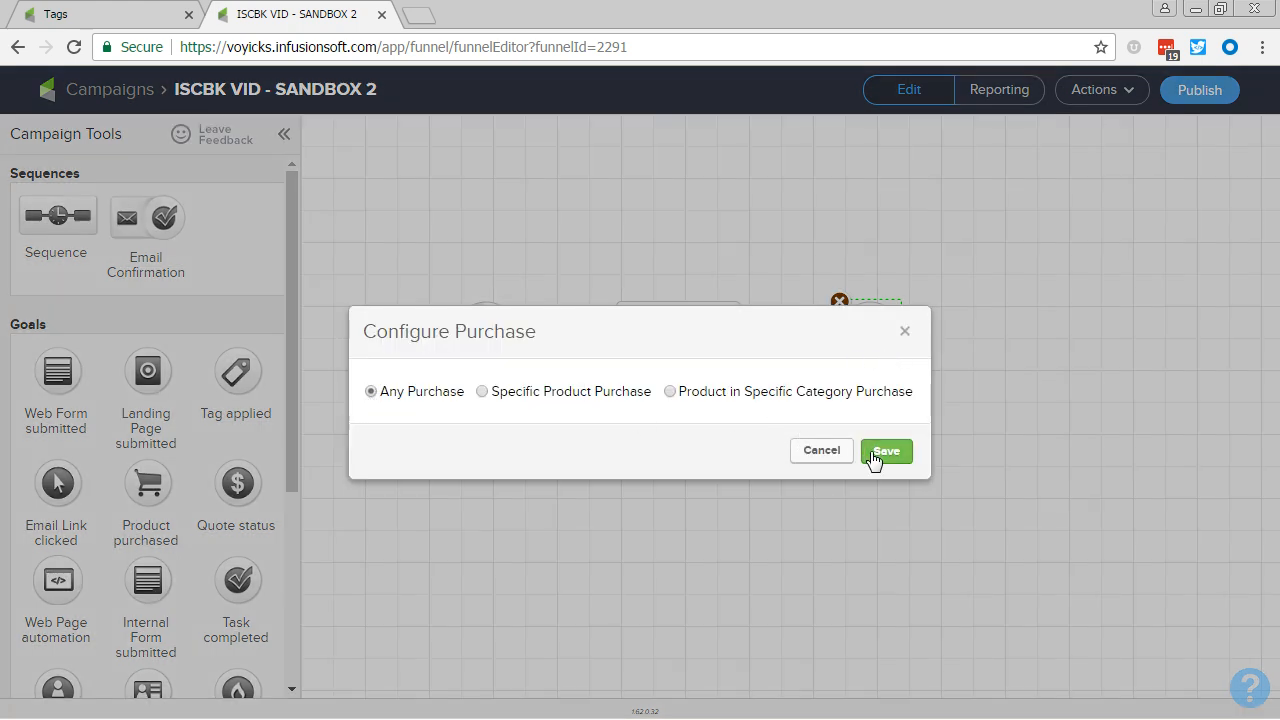
pyautogui.click(873, 455)
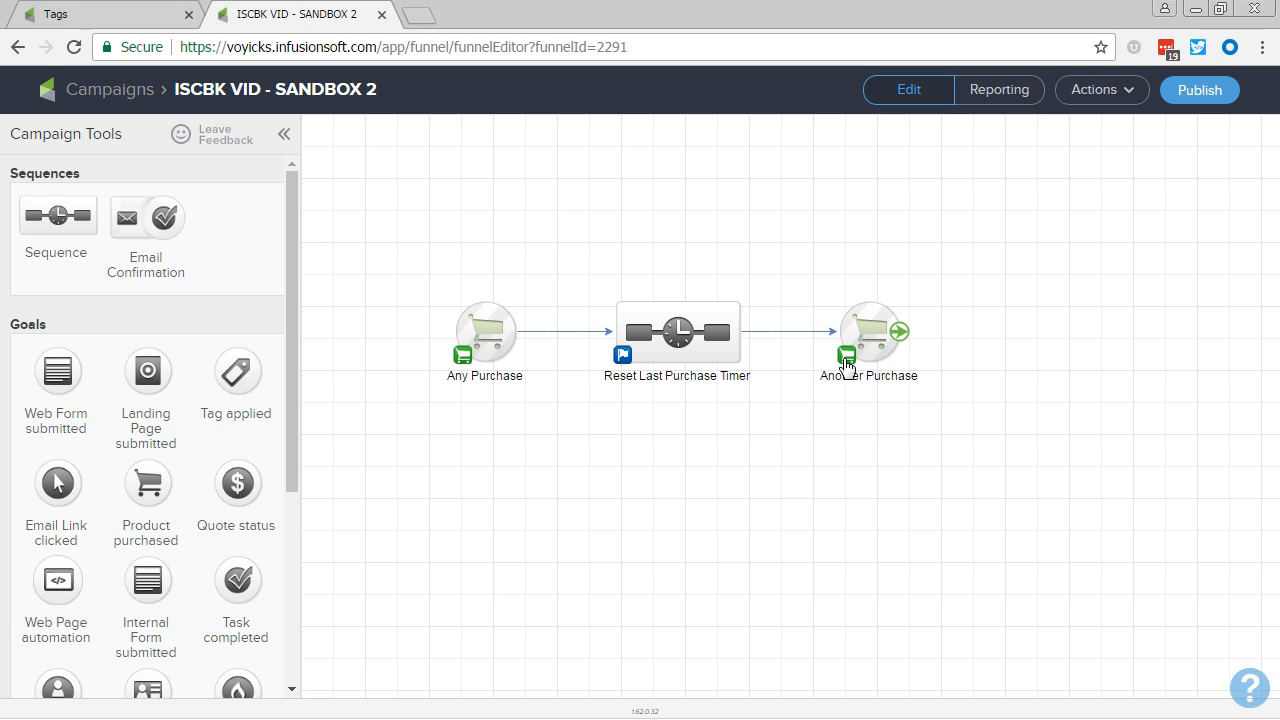
# Step: Set the Another Purchase goal to be achievable by Any Contact and save its goal settings
pyautogui.click(845, 360)
pyautogui.click(723, 451)
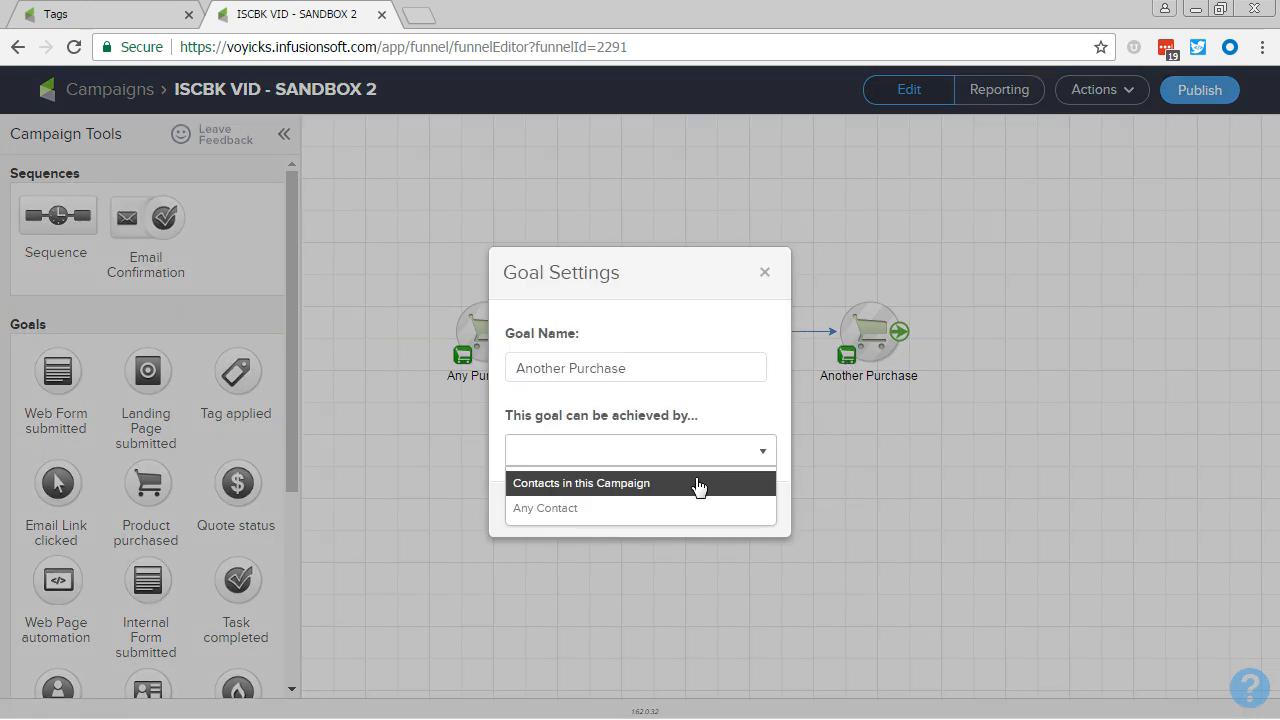
pyautogui.click(686, 510)
pyautogui.click(744, 512)
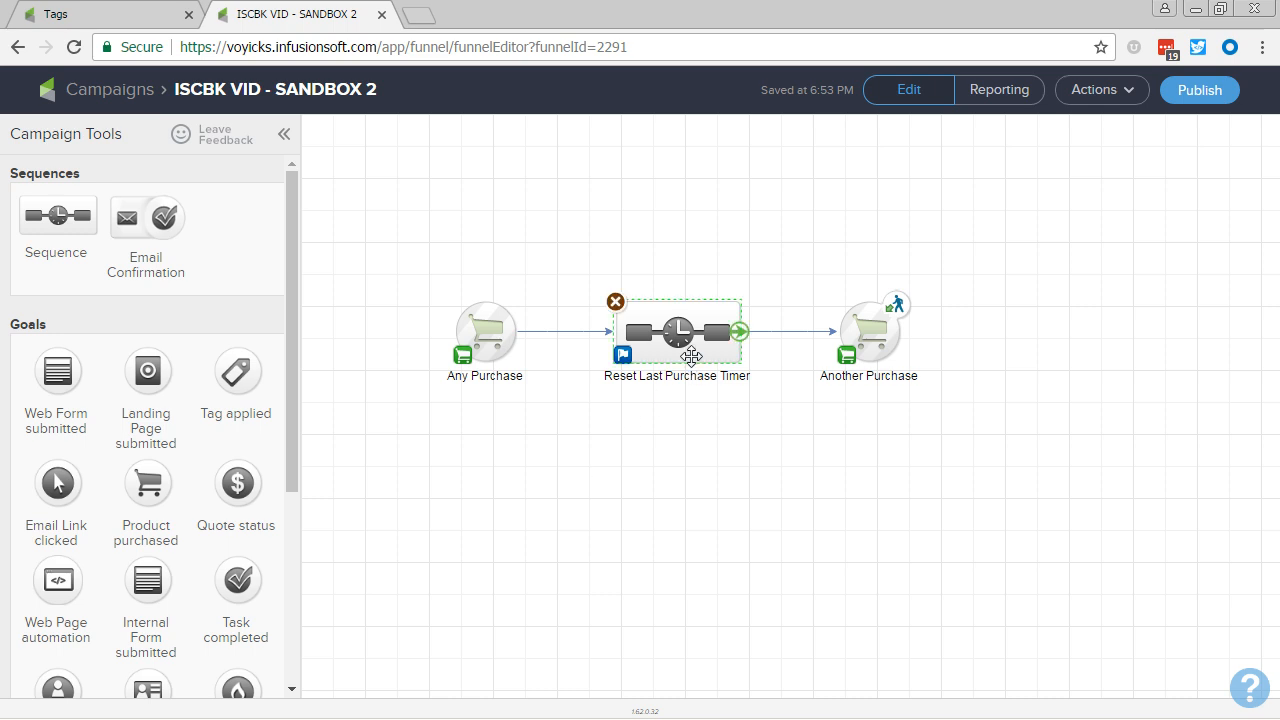
# Step: Open the Reset Last Purchase Timer sequence and add two consecutive Apply/Remove Tag steps after Start
pyautogui.doubleClick(690, 352)
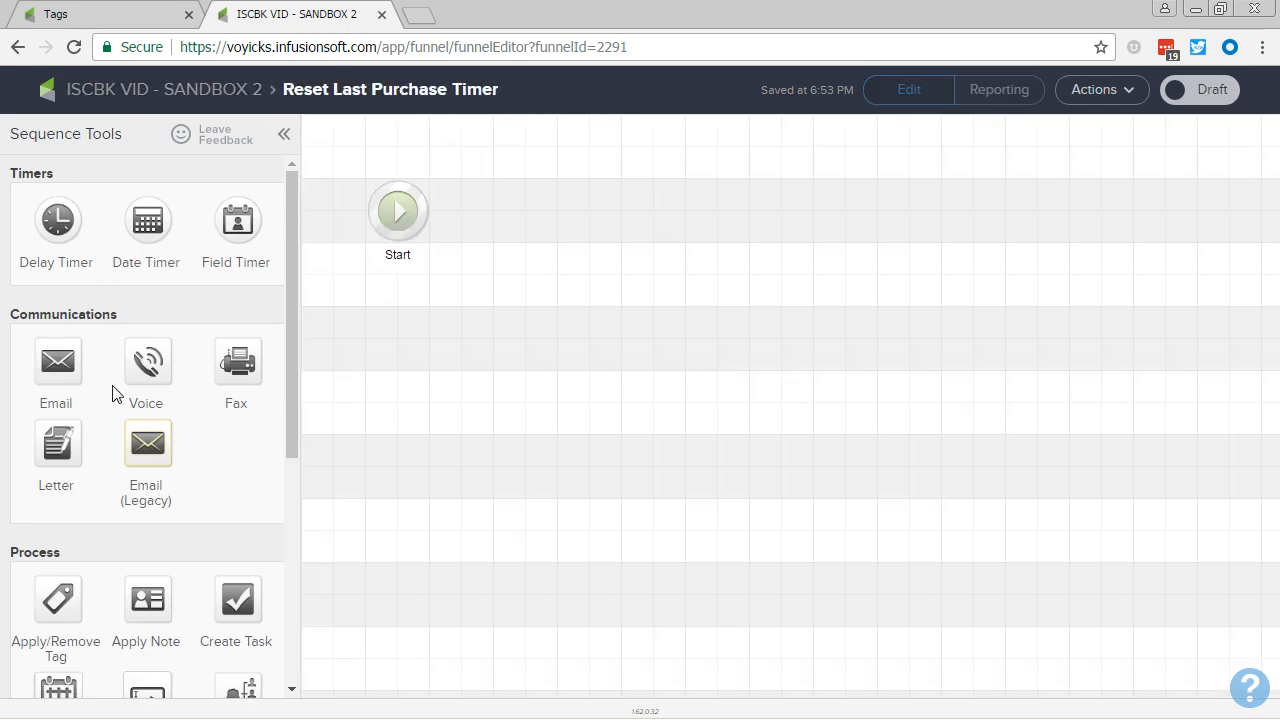
pyautogui.moveTo(60, 588); pyautogui.dragTo(508, 216)
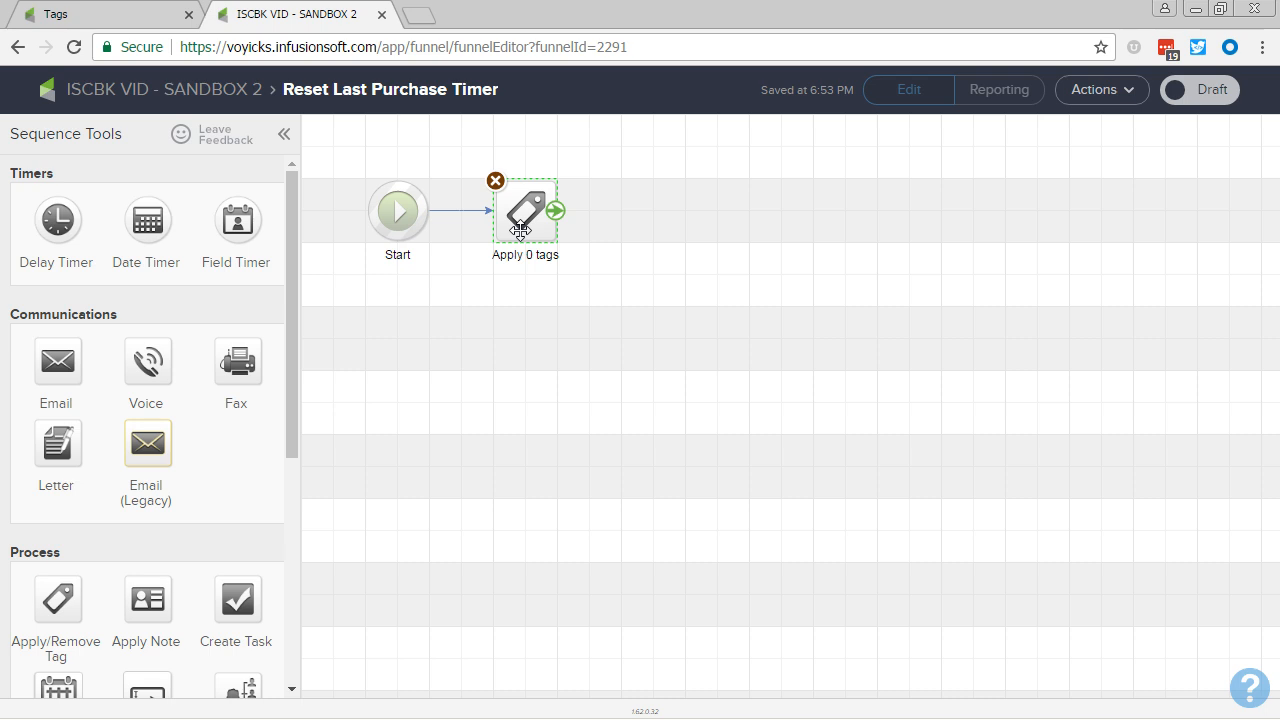
pyautogui.moveTo(45, 588); pyautogui.dragTo(650, 212)
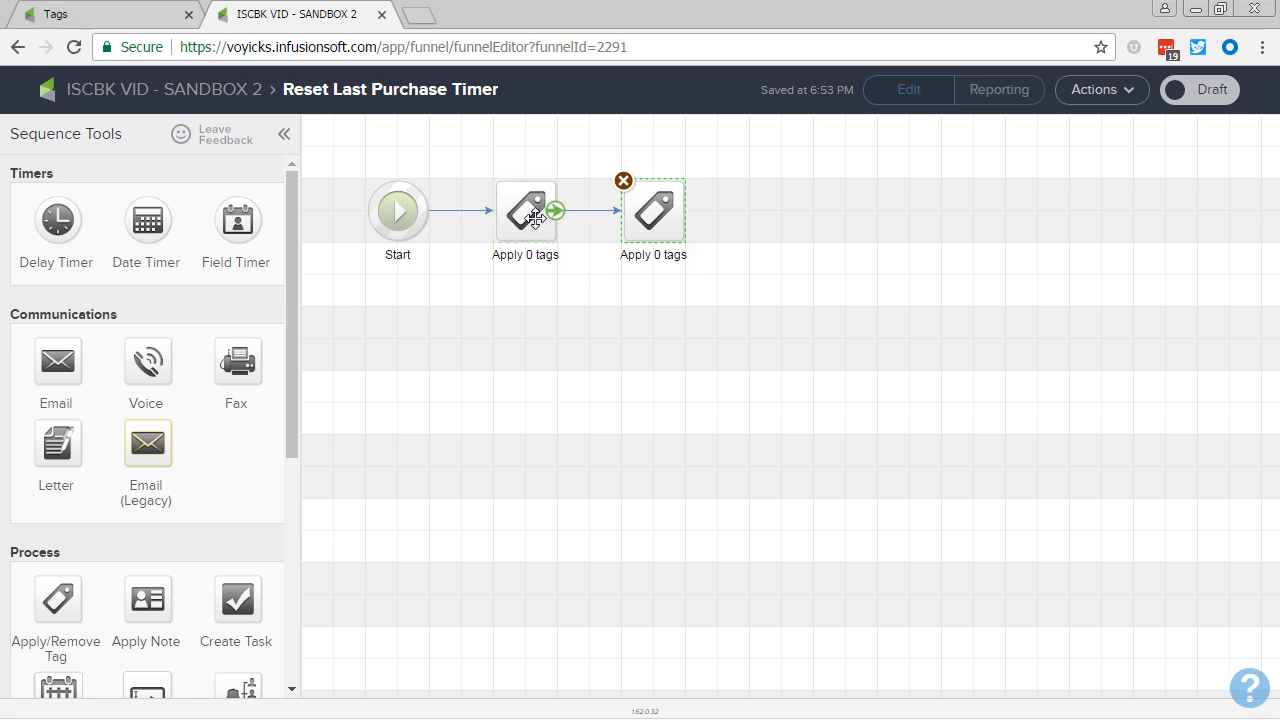
# Step: Configure the first tag step to apply the tag Last Purchased -> Within 30 Days and save it
pyautogui.doubleClick(535, 215)
pyautogui.click(580, 409)
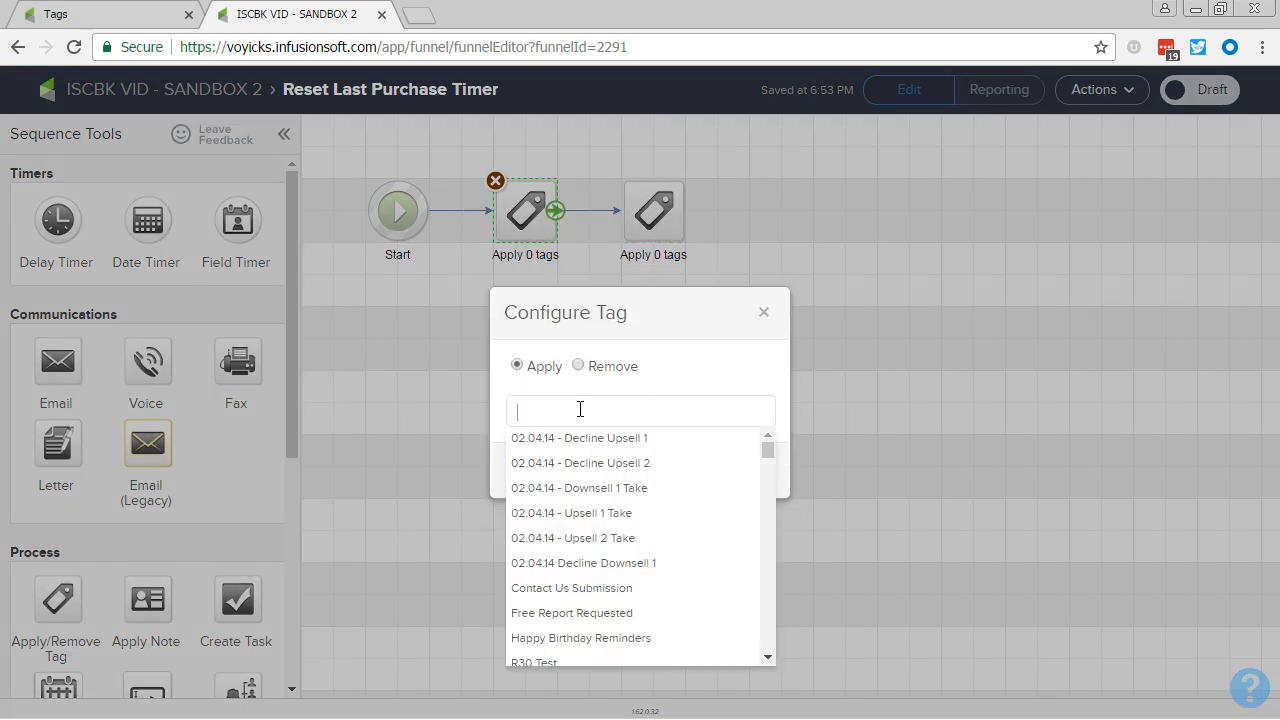
pyautogui.write('30')
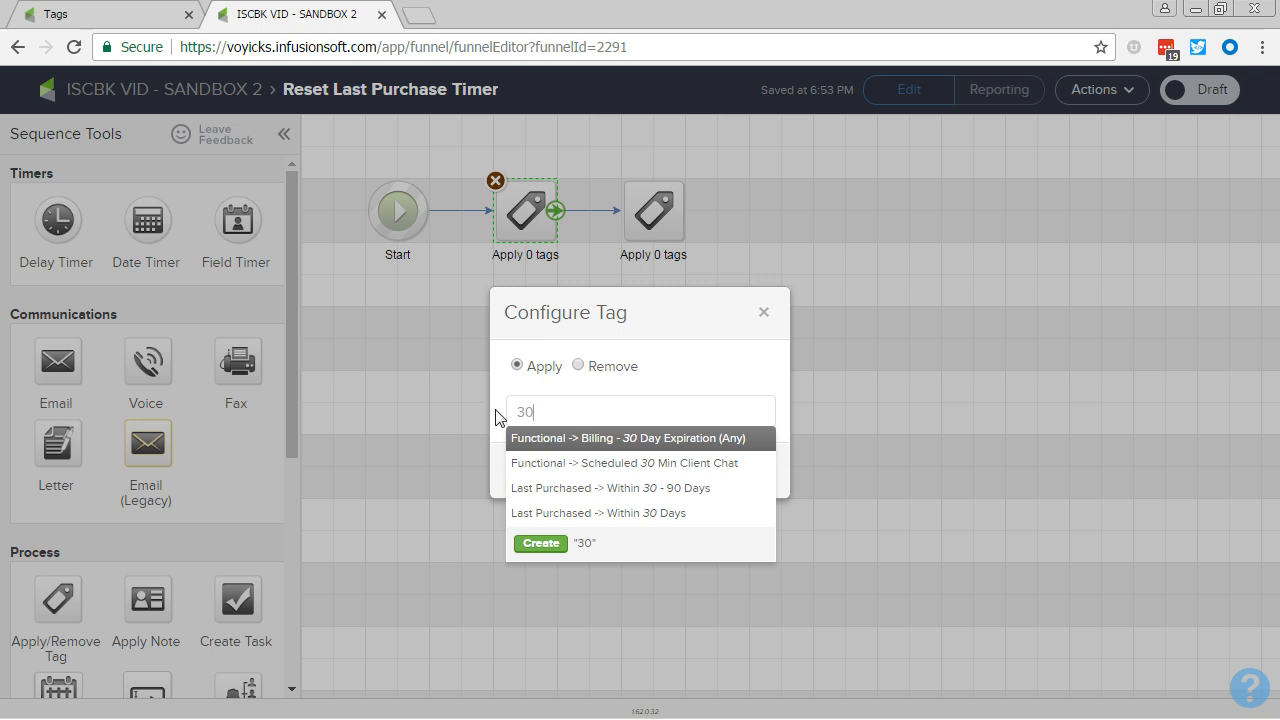
pyautogui.click(556, 513)
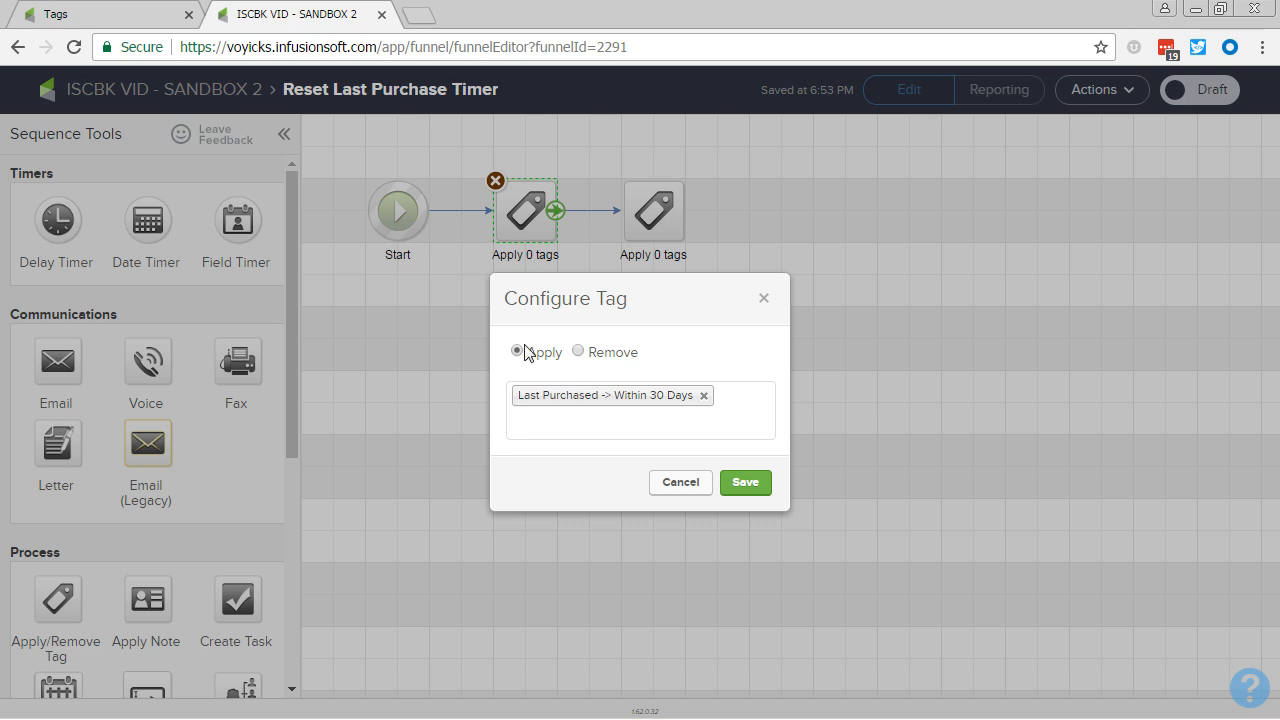
pyautogui.click(745, 483)
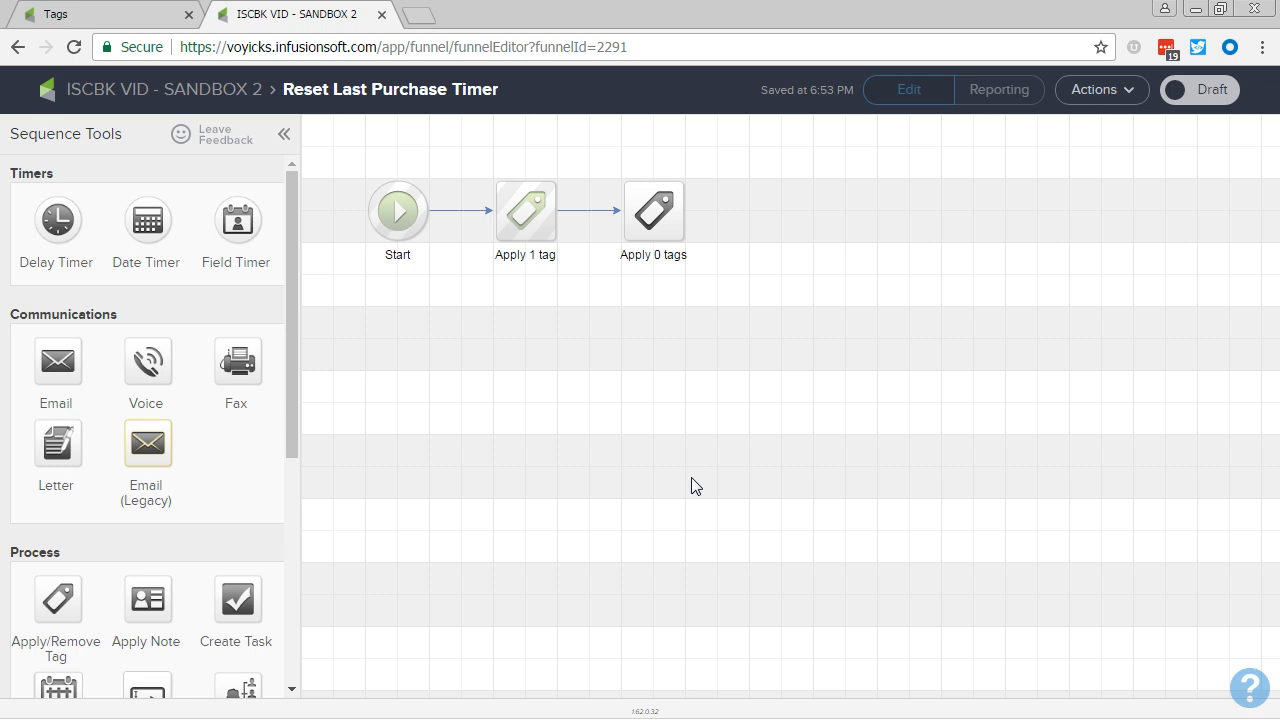
# Step: Set the second tag step to remove Last Purchased tags Within 30 - 90 Days, Within 90 - 180 Days and Within 180 Days - 1 Year
pyautogui.doubleClick(650, 236)
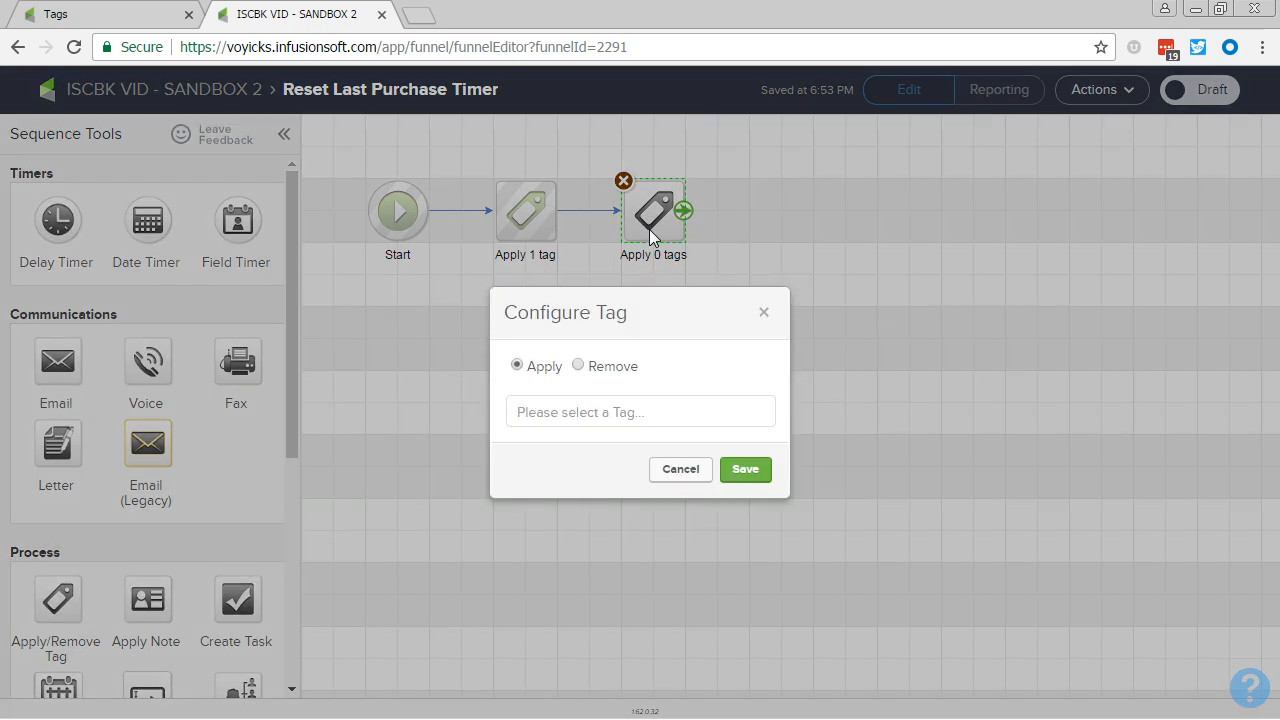
pyautogui.click(578, 366)
pyautogui.click(575, 402)
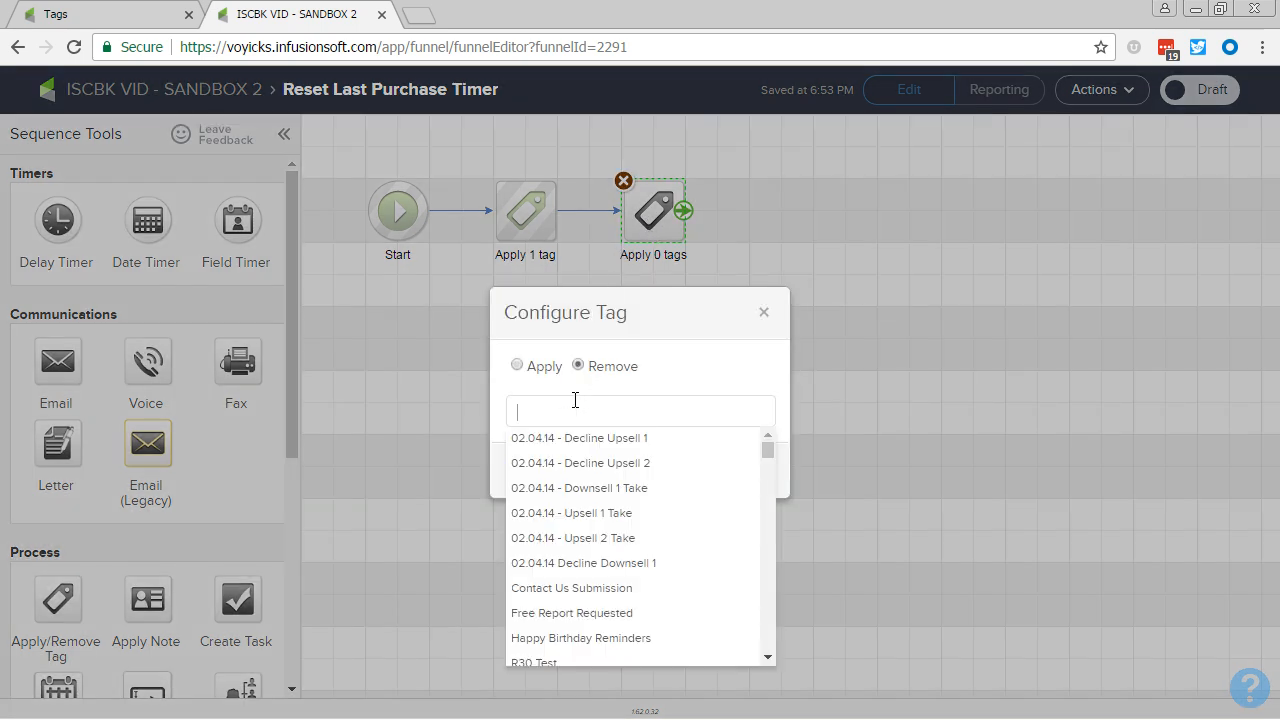
pyautogui.write('30')
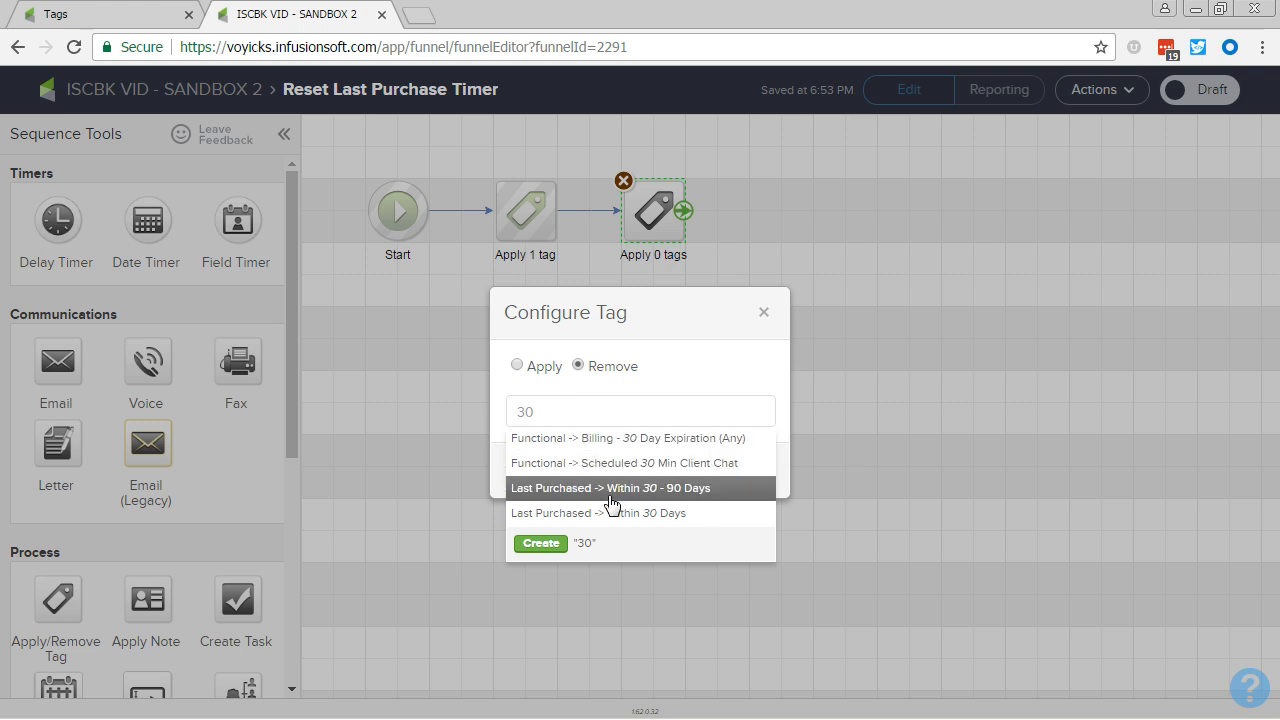
pyautogui.click(610, 490)
pyautogui.click(566, 423)
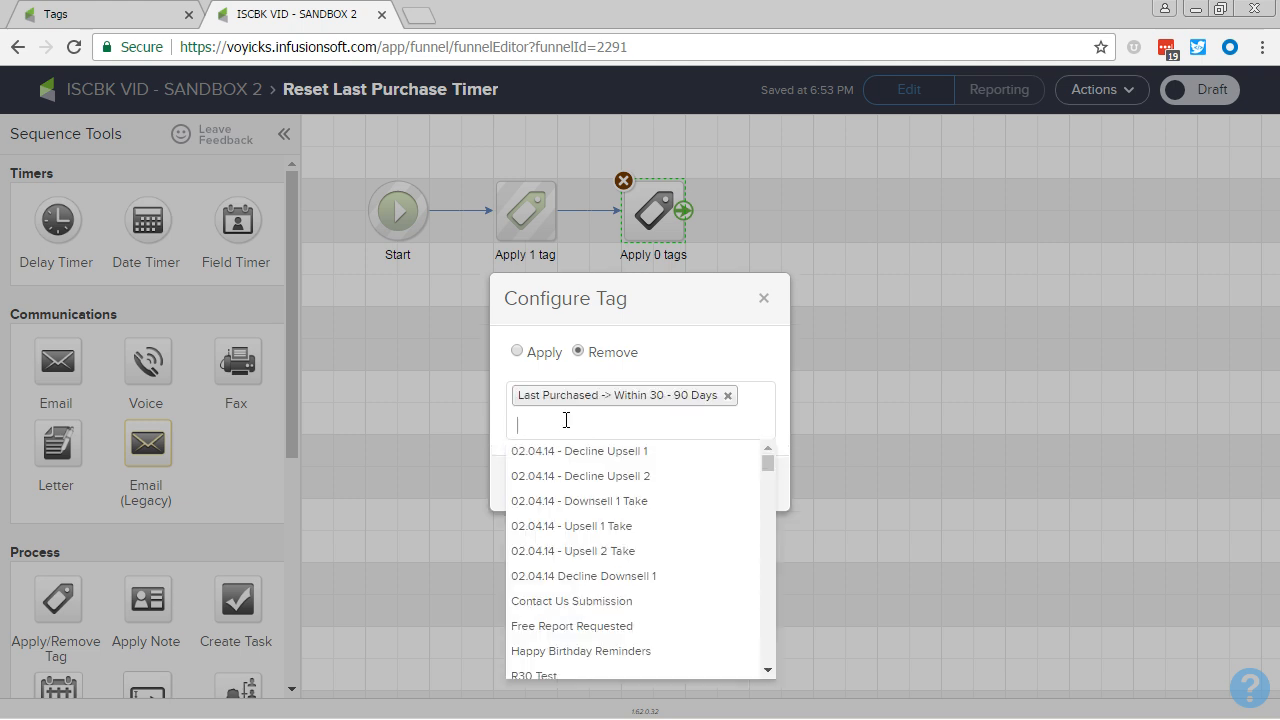
pyautogui.write('180')
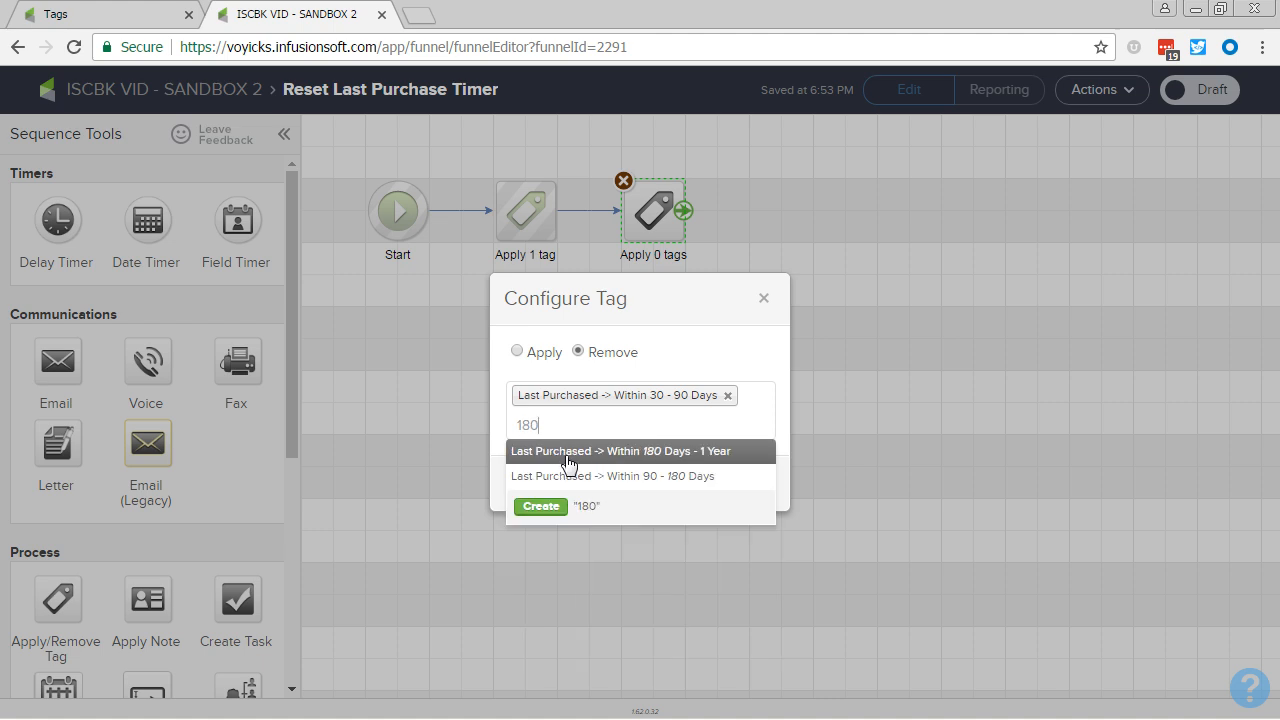
pyautogui.click(568, 477)
pyautogui.click(555, 443)
pyautogui.write('180')
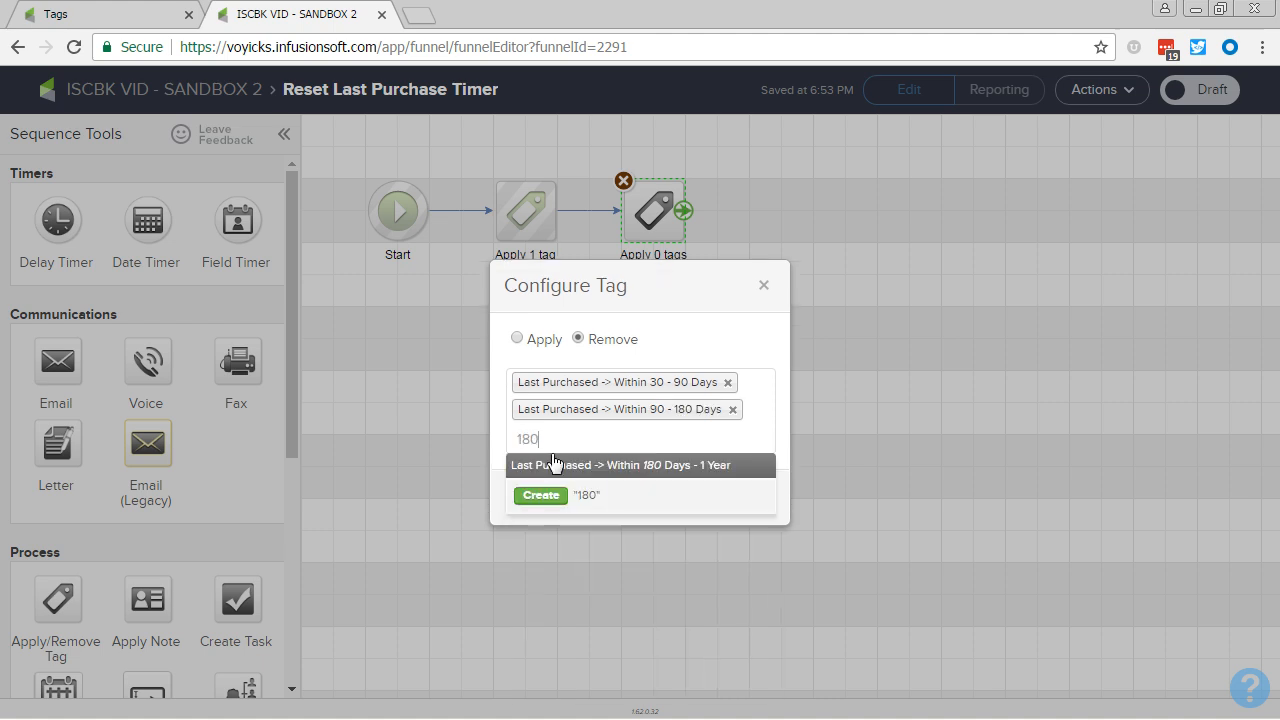
pyautogui.click(558, 468)
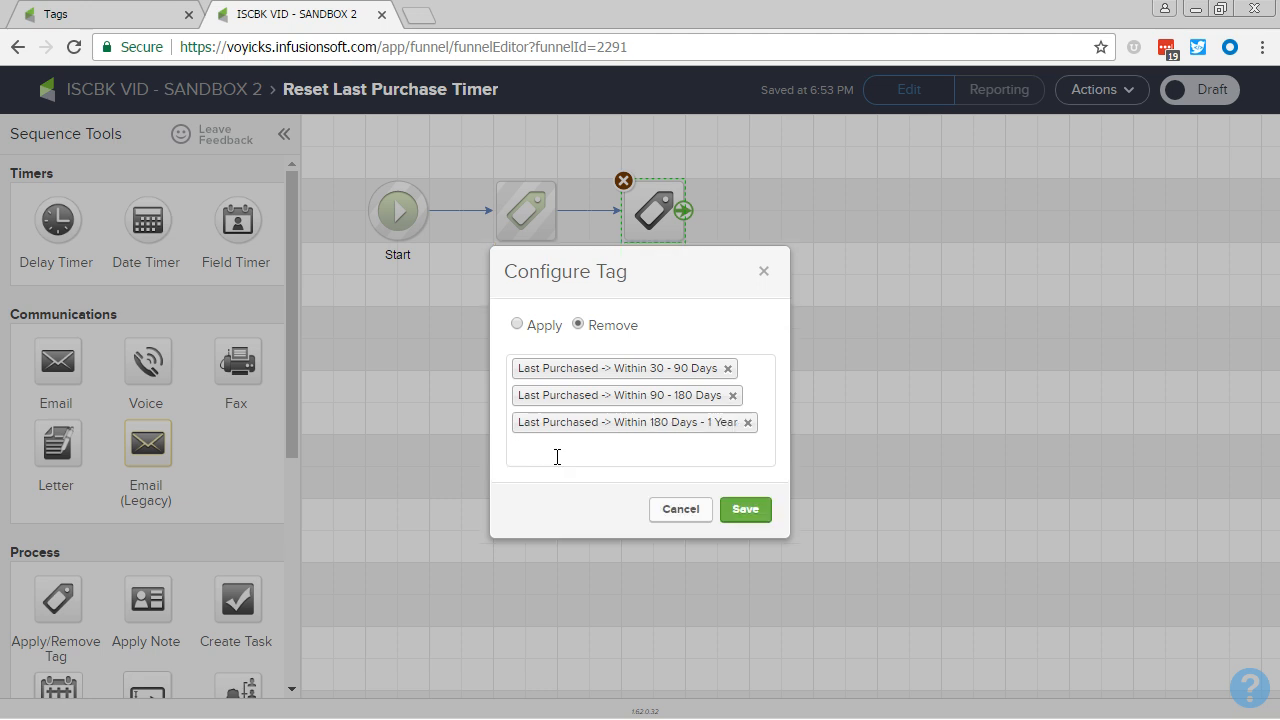
# Step: Add Last Purchased -> Over 1 Year Ago to the second tag step's tags to remove and save it
pyautogui.click(557, 453)
pyautogui.write('1y')
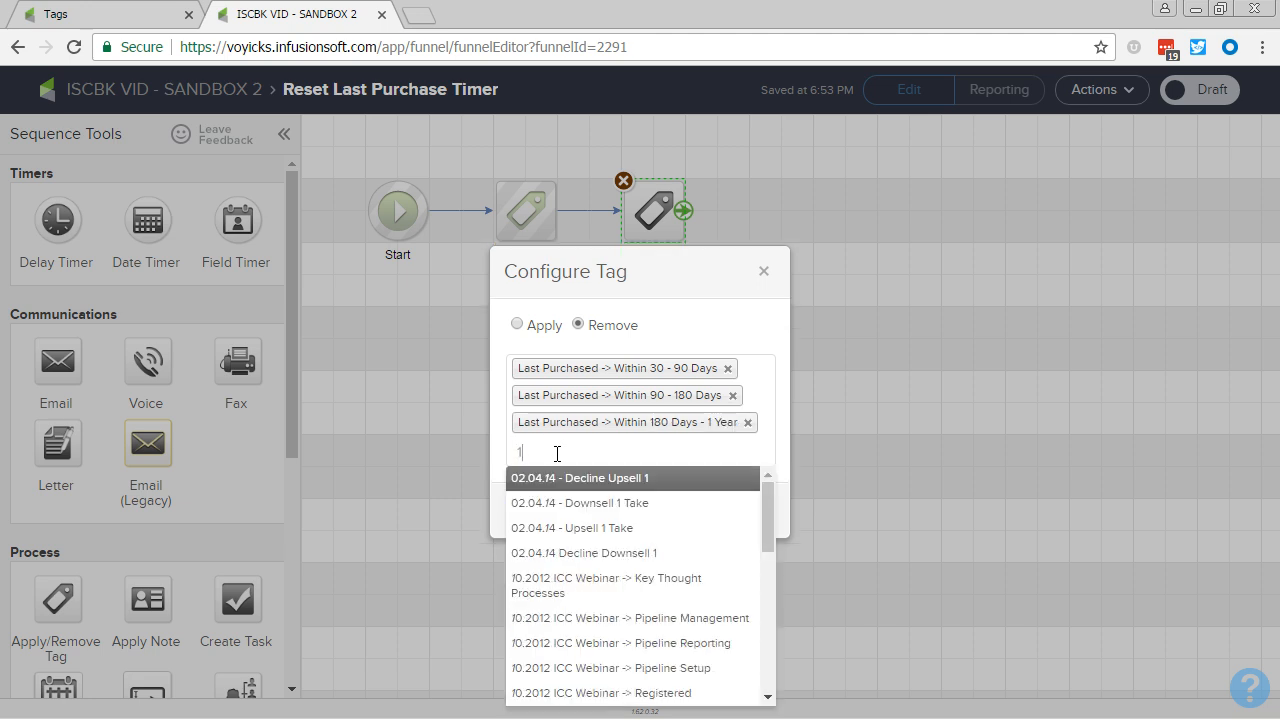
pyautogui.press('BackSpace')
pyautogui.press('BackSpace')
pyautogui.write('last')
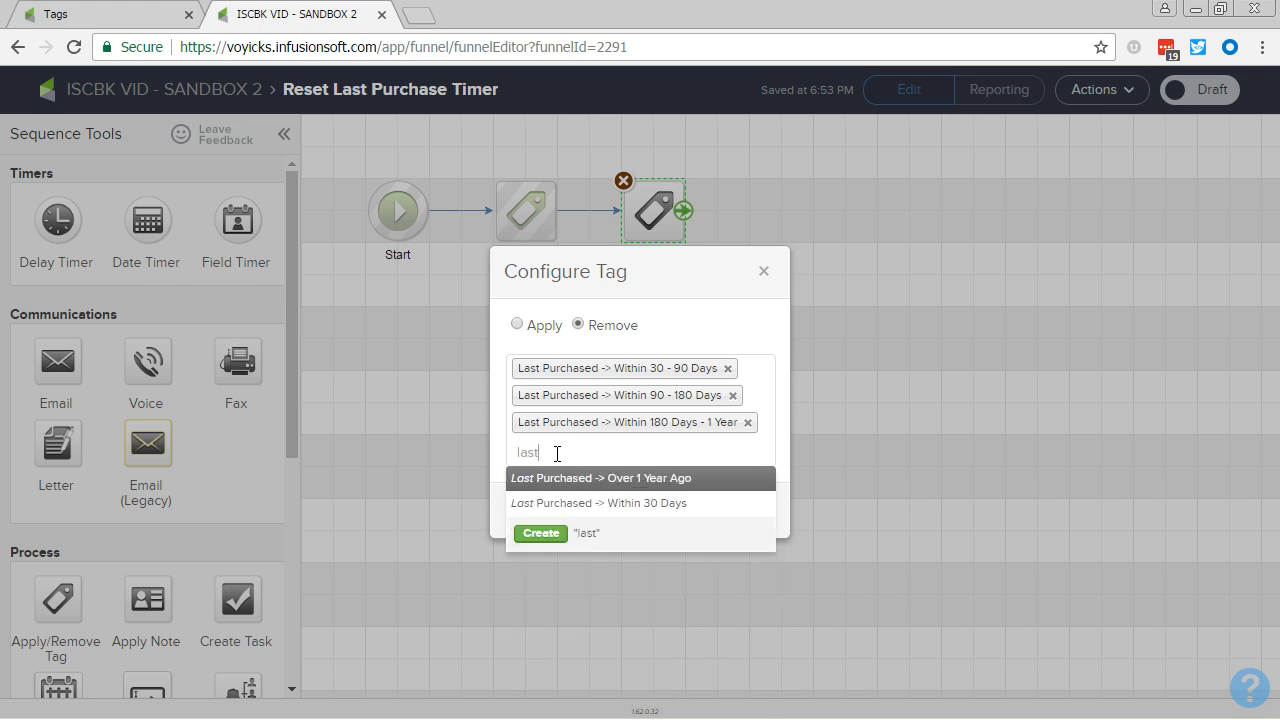
pyautogui.click(586, 478)
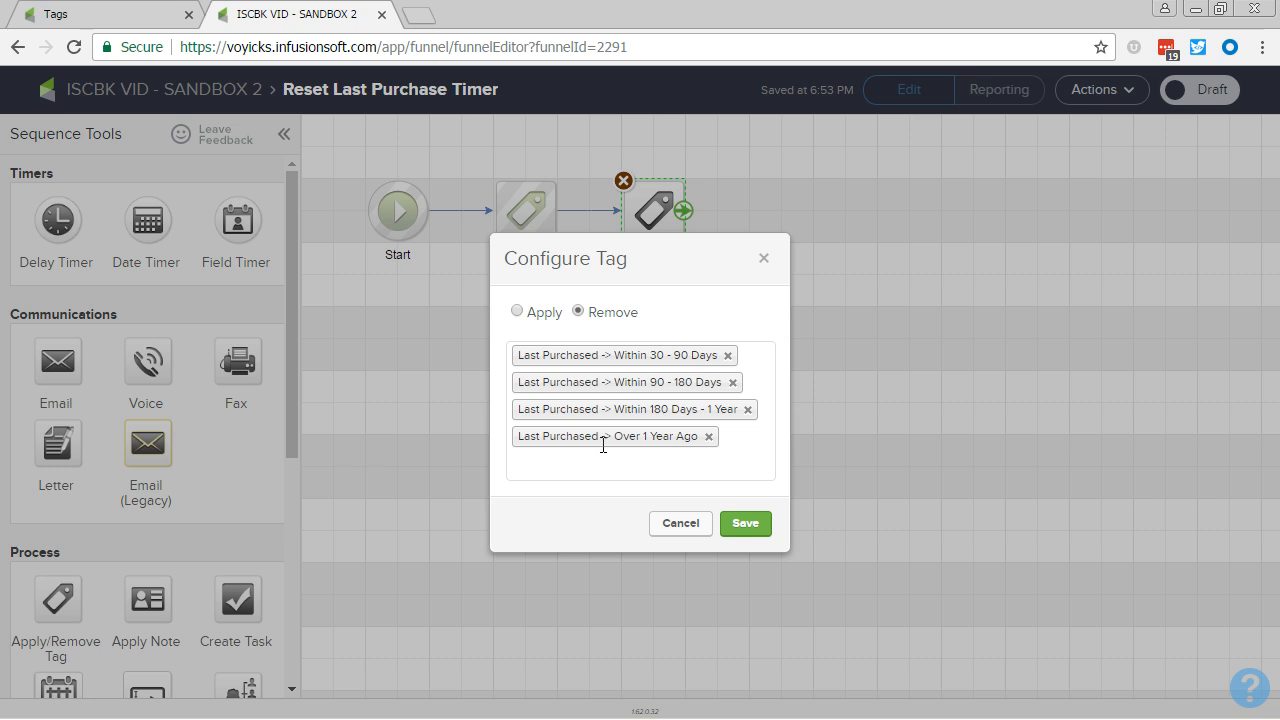
pyautogui.click(746, 525)
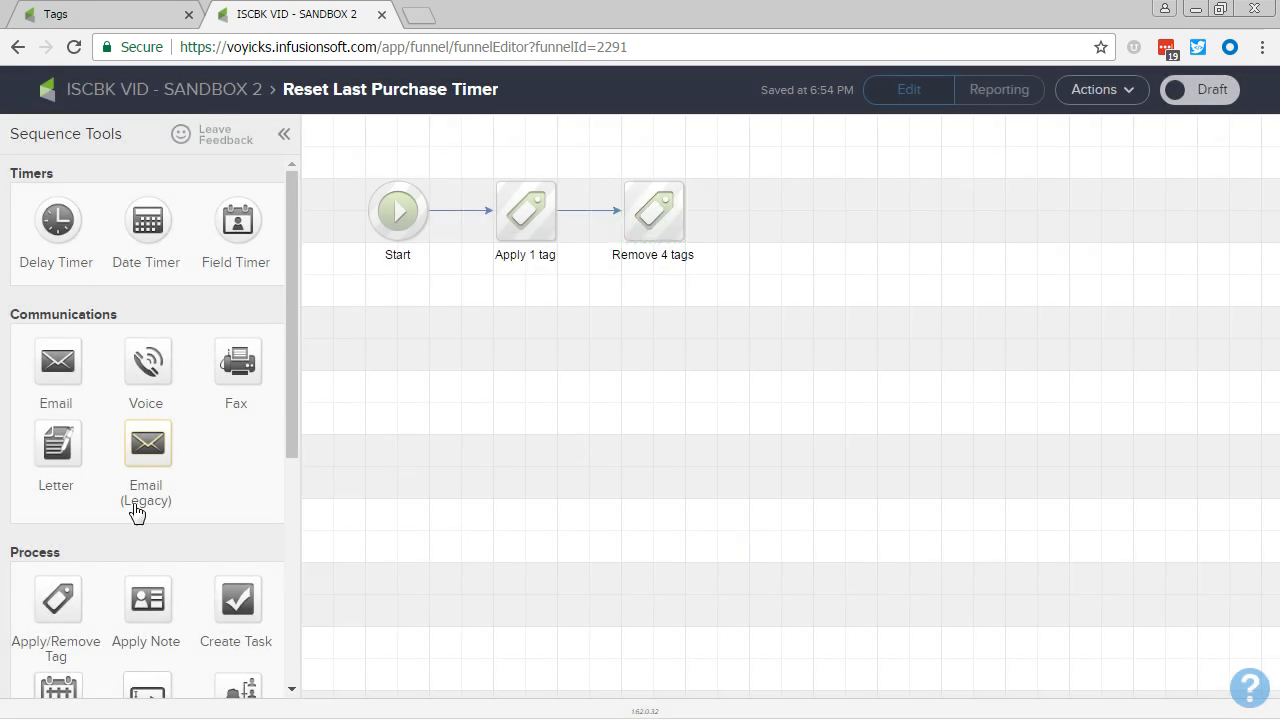
# Step: Add a second Start below the first one and place a Delay Timer beside it
pyautogui.scroll(-5, 134, 509)
pyautogui.moveTo(64, 607); pyautogui.dragTo(398, 339)
pyautogui.scroll(5, 217, 457)
pyautogui.moveTo(57, 250); pyautogui.dragTo(519, 338)
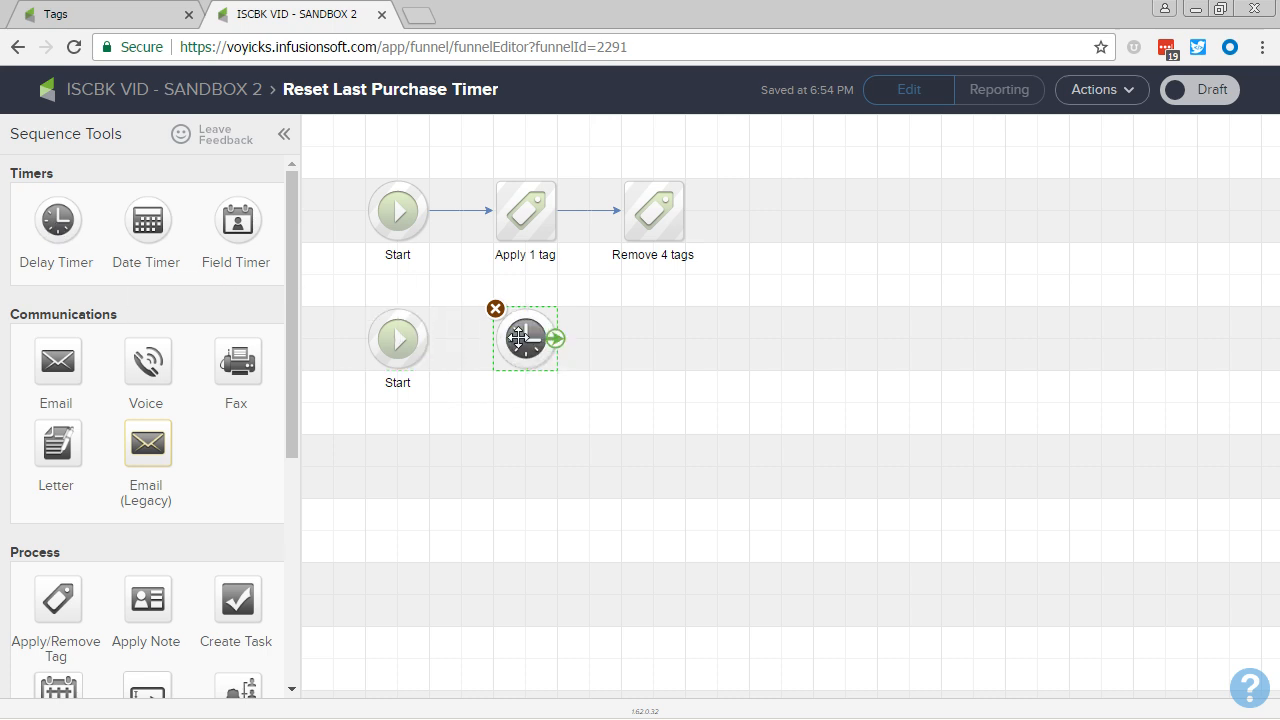
# Step: Configure the delay timer to wait at least 30 days, run on Any Day at 12:00 AM, and save it
pyautogui.doubleClick(519, 338)
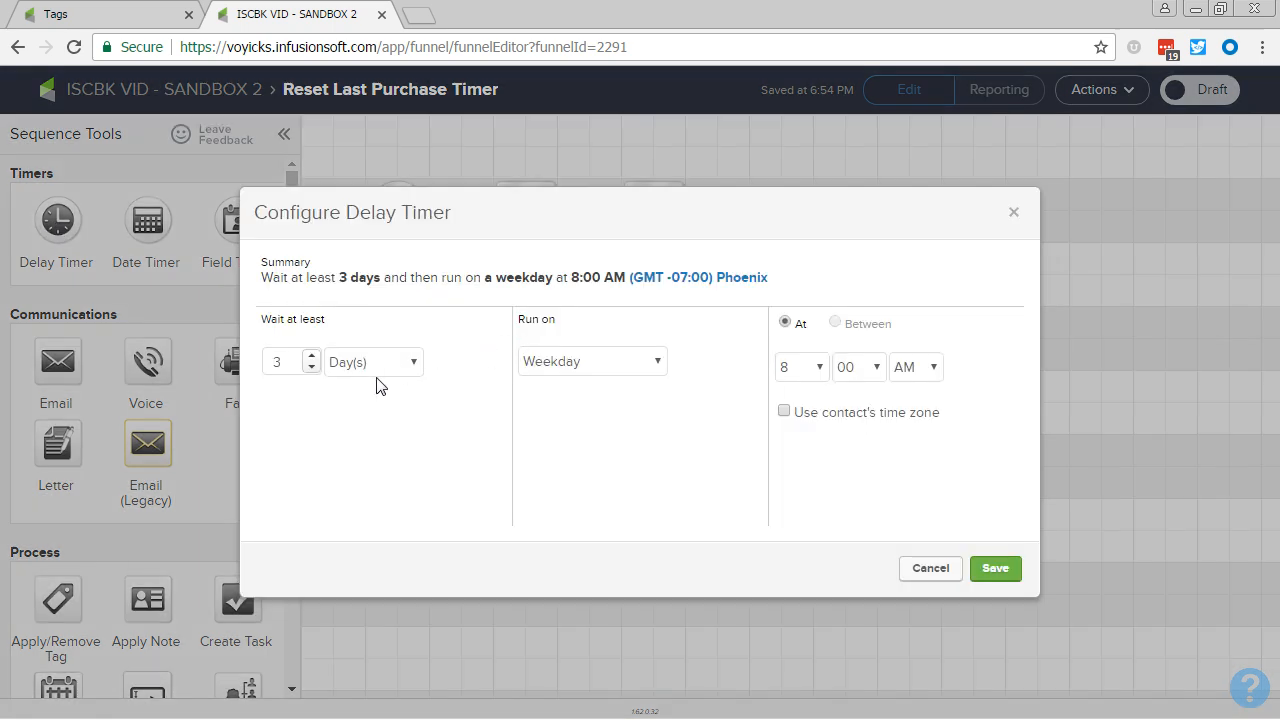
pyautogui.click(306, 367)
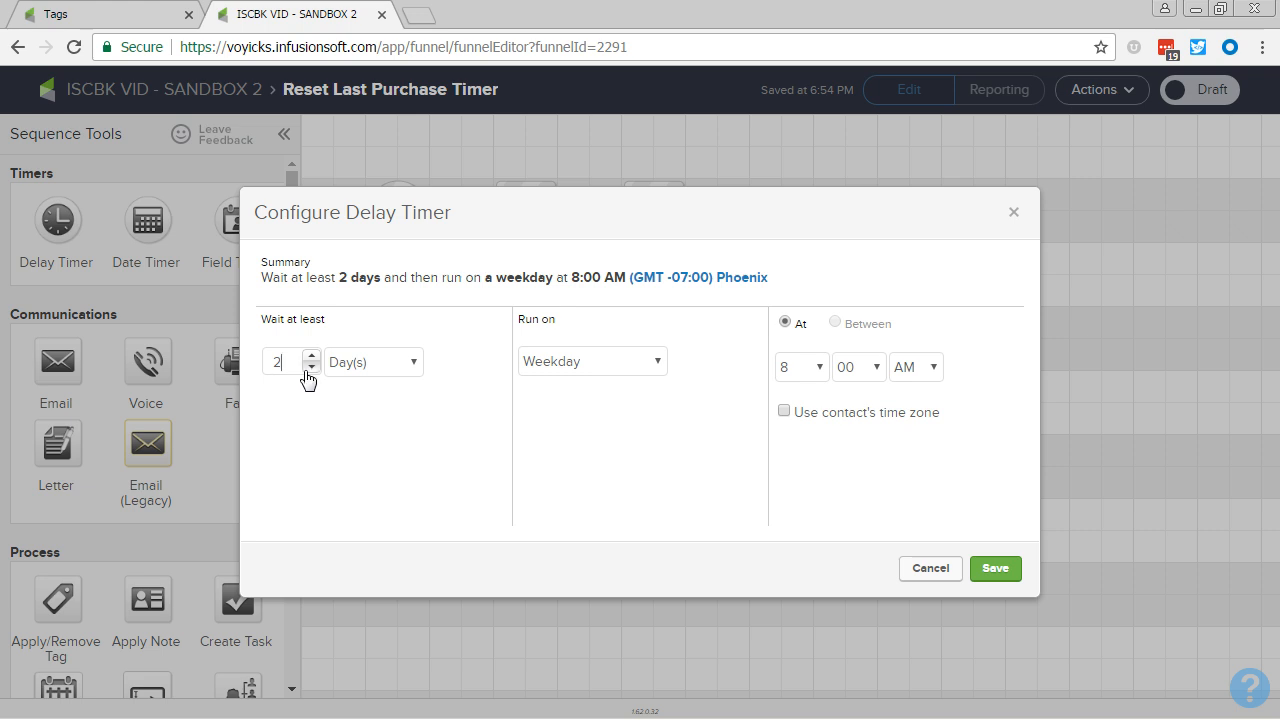
pyautogui.press('BackSpace')
pyautogui.write('30')
pyautogui.click(578, 366)
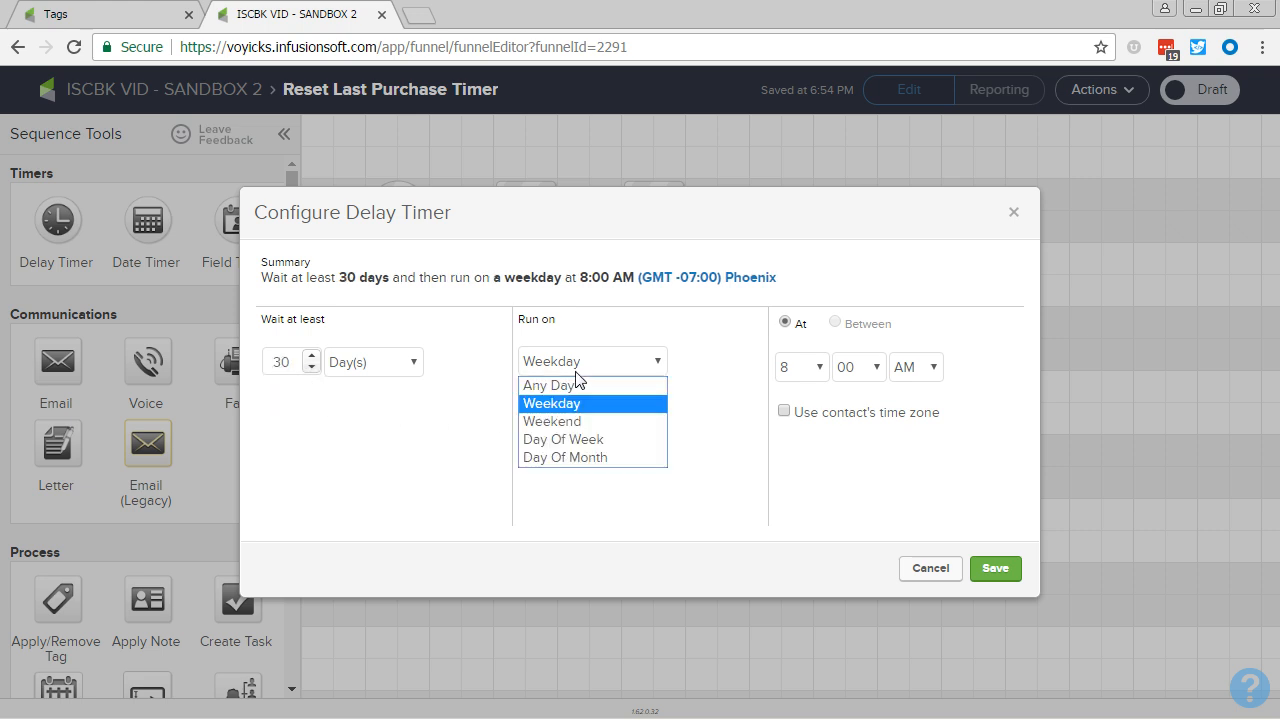
pyautogui.click(576, 384)
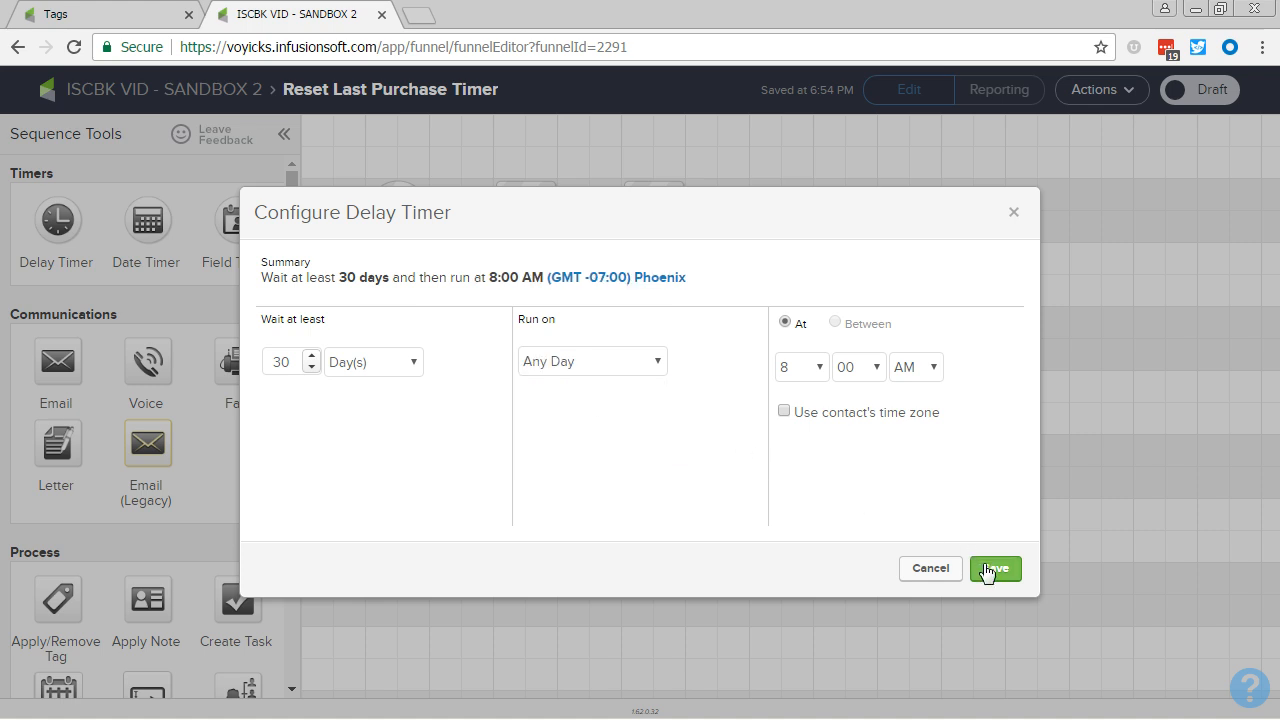
pyautogui.click(790, 372)
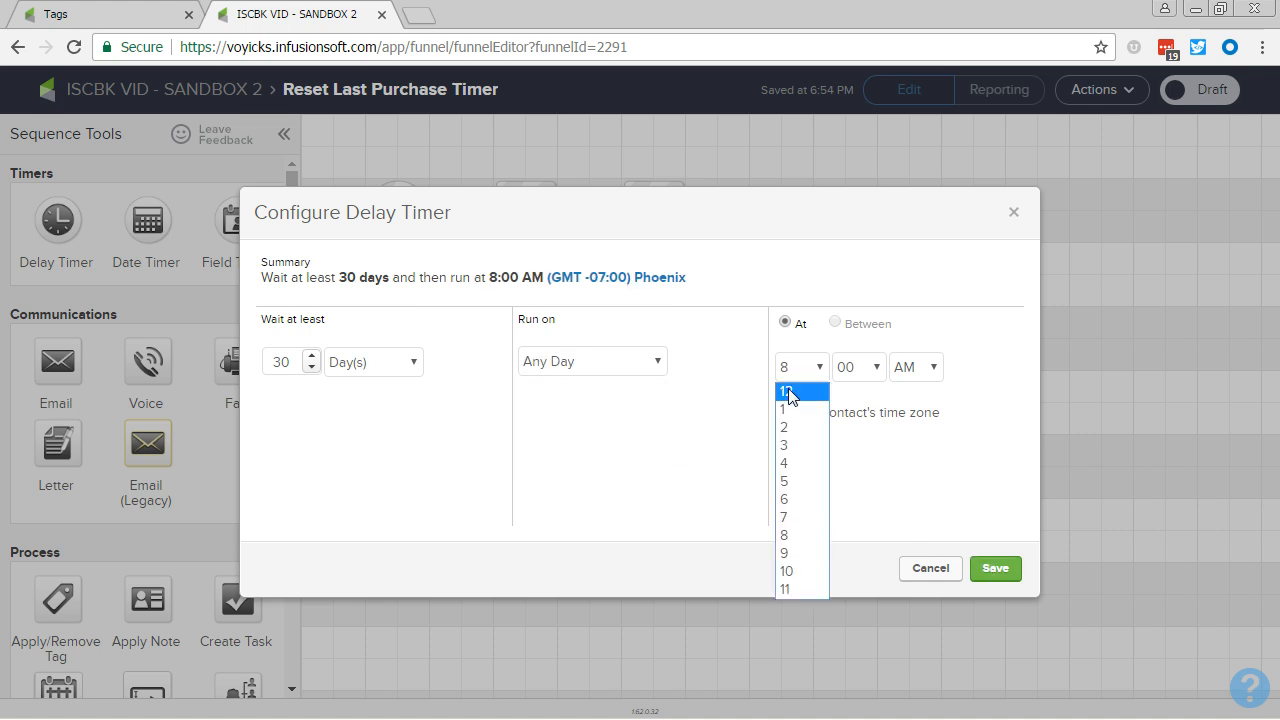
pyautogui.click(786, 391)
pyautogui.click(993, 570)
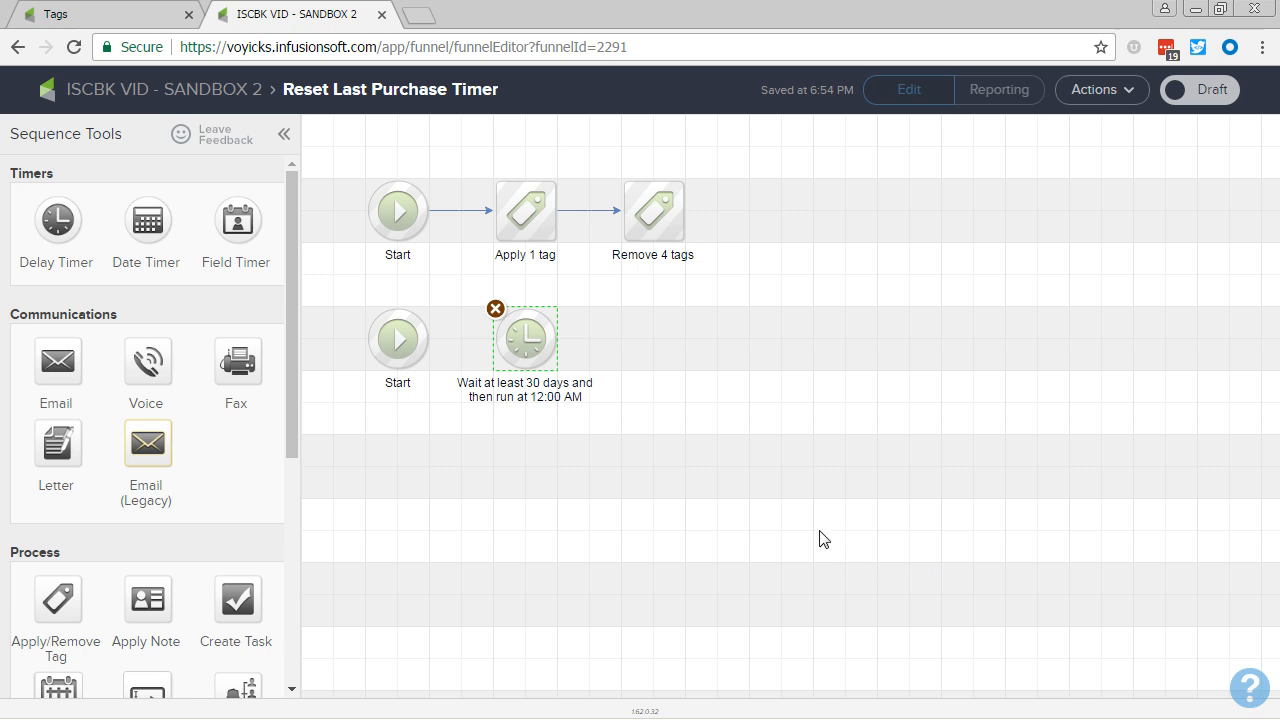
# Step: Connect the second Start to the delay timer and chain two Apply/Remove Tag steps after it
pyautogui.moveTo(424, 343); pyautogui.dragTo(520, 345)
pyautogui.moveTo(428, 288); pyautogui.dragTo(642, 414)
pyautogui.moveTo(58, 598); pyautogui.dragTo(600, 318)
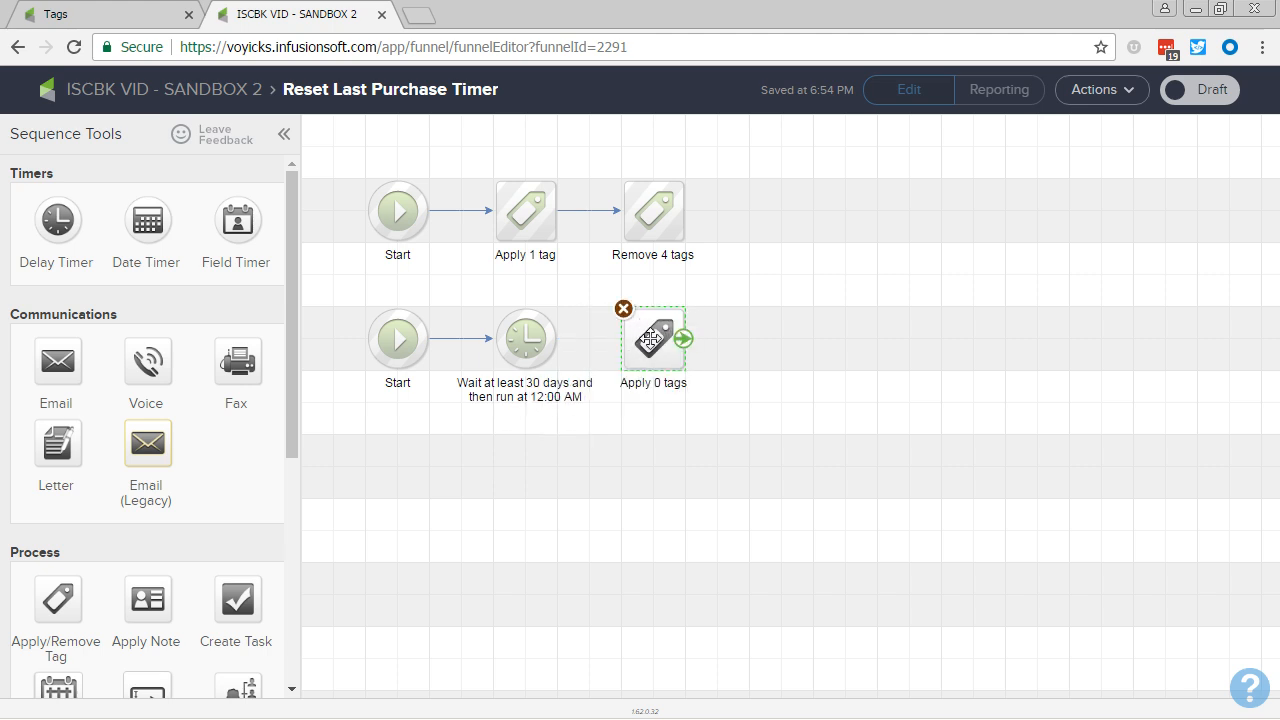
pyautogui.moveTo(534, 340)
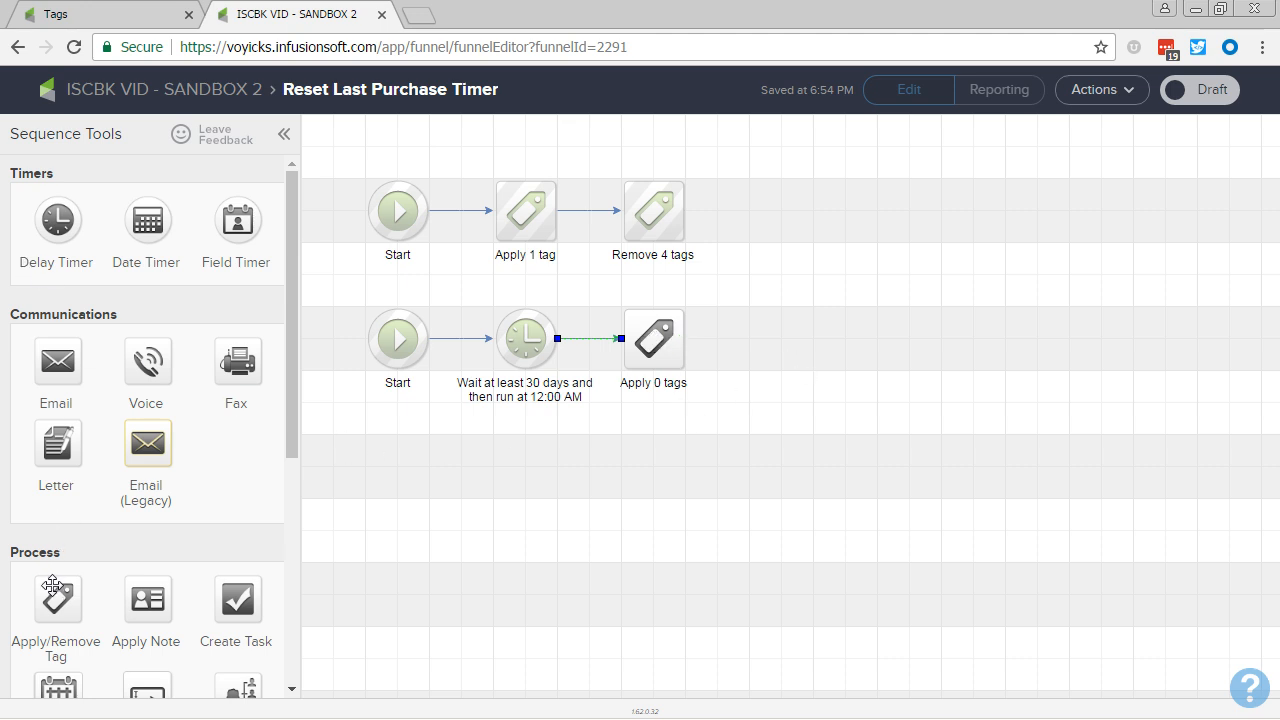
pyautogui.moveTo(53, 585); pyautogui.dragTo(781, 339)
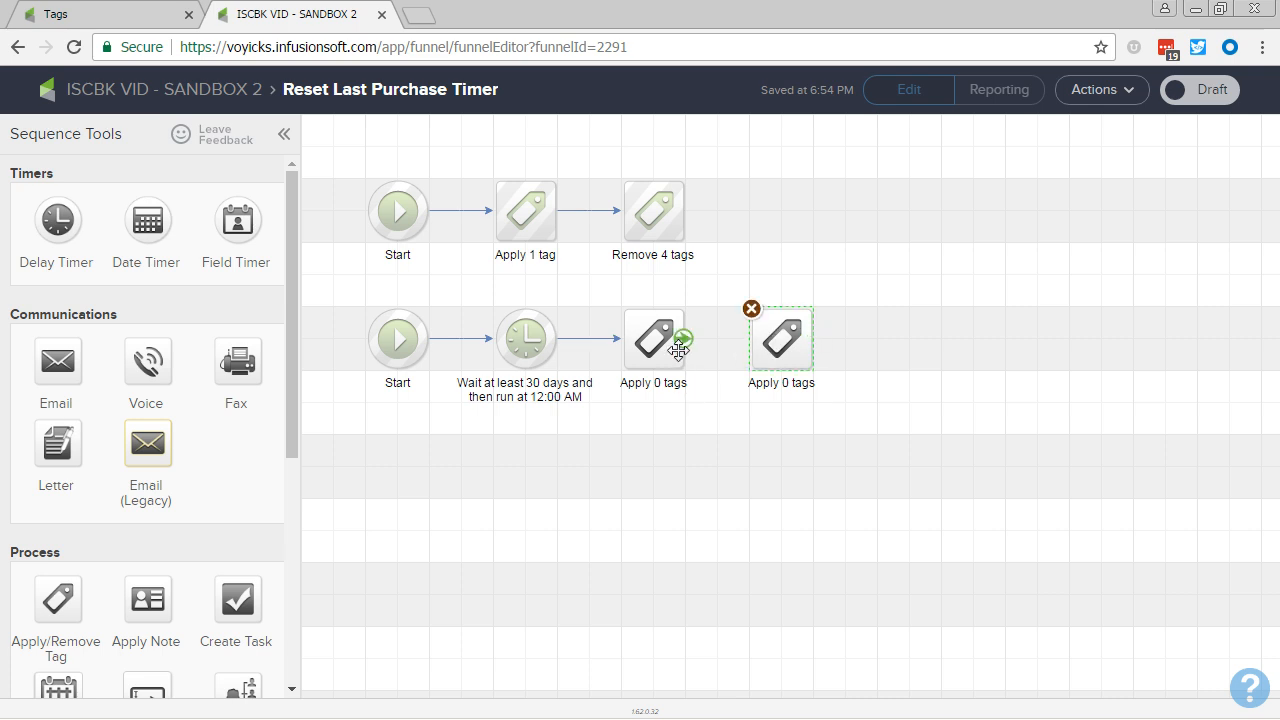
pyautogui.moveTo(678, 349); pyautogui.dragTo(755, 345)
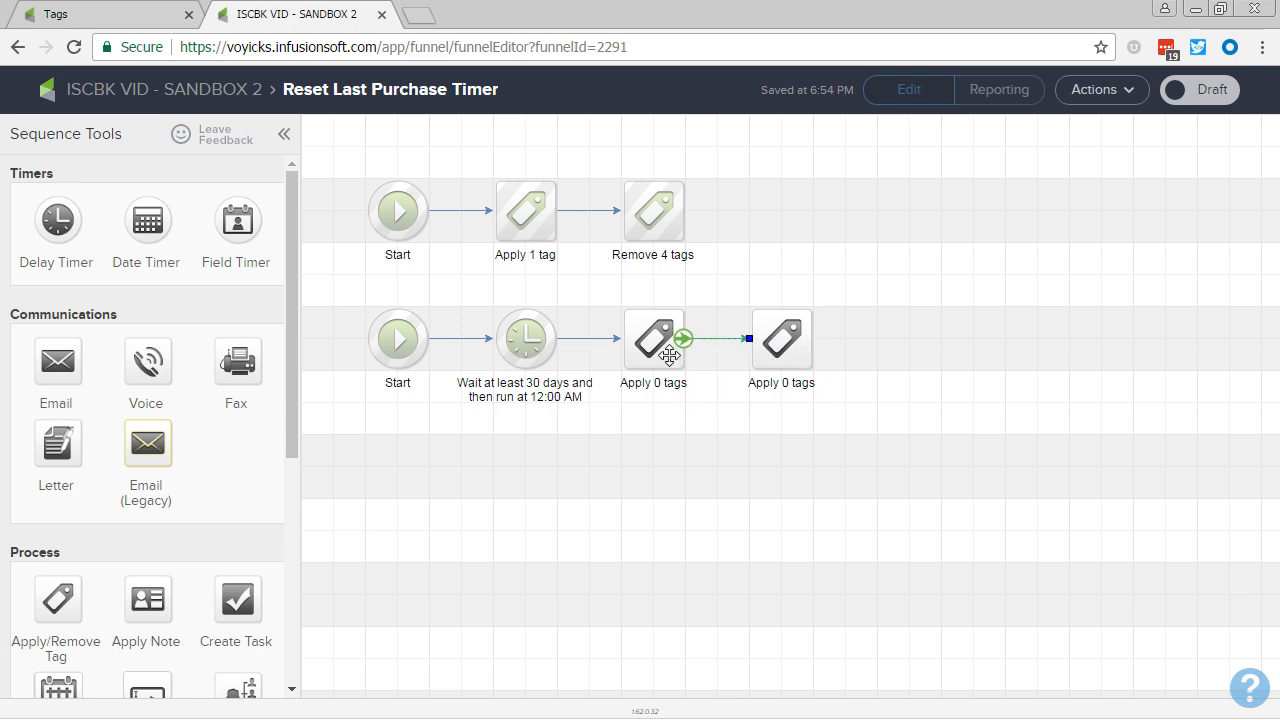
# Step: Configure the first tag step after the 30-day timer to remove Last Purchased -> Within 30 Days and save it
pyautogui.doubleClick(670, 355)
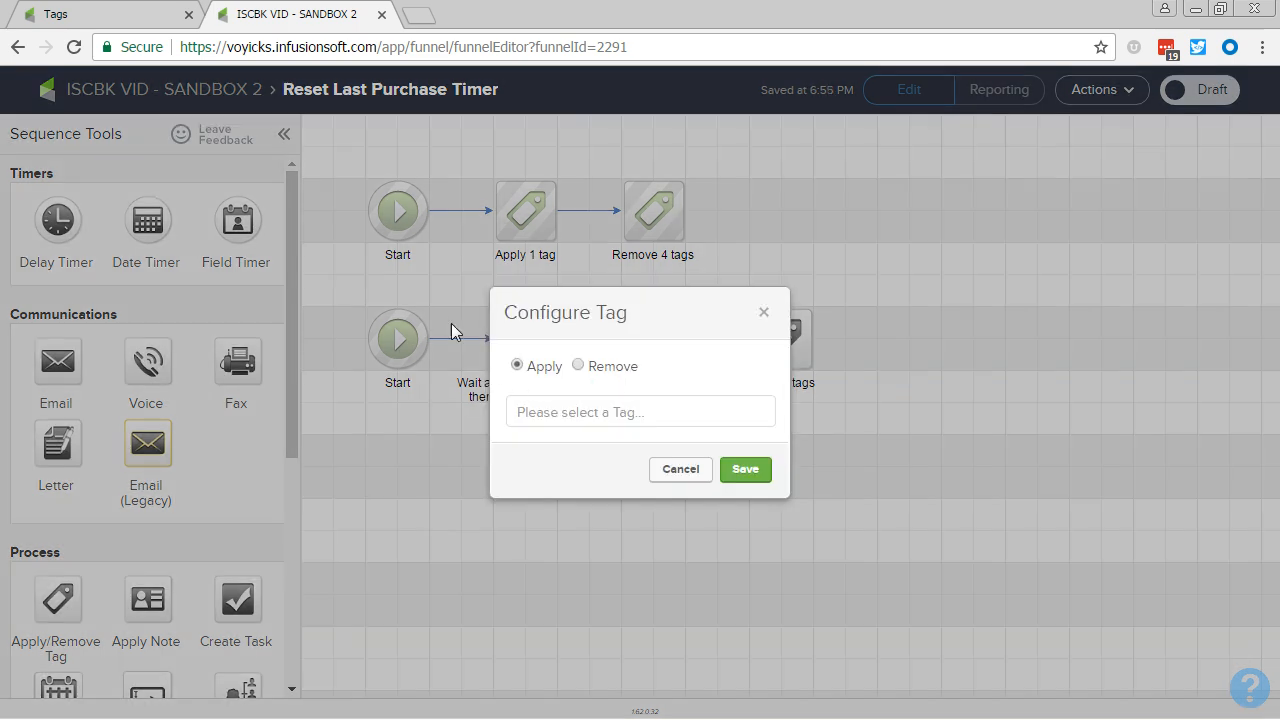
pyautogui.click(578, 366)
pyautogui.click(575, 400)
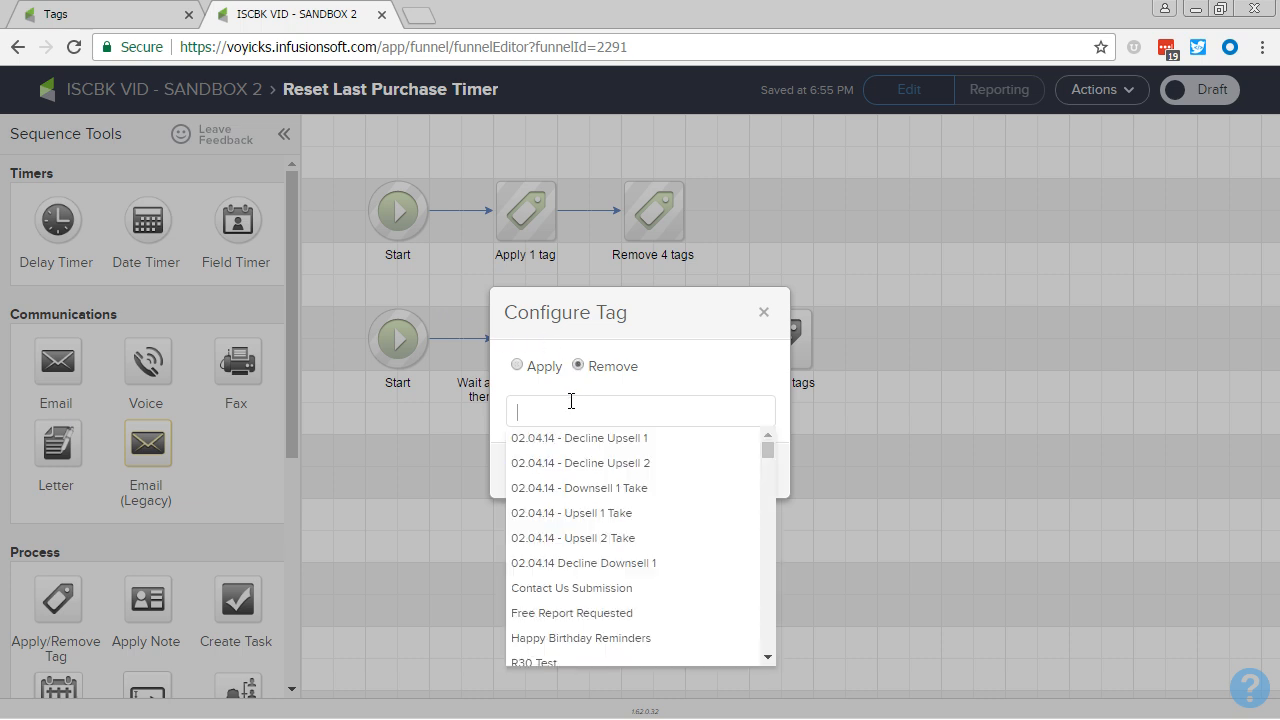
pyautogui.write('30')
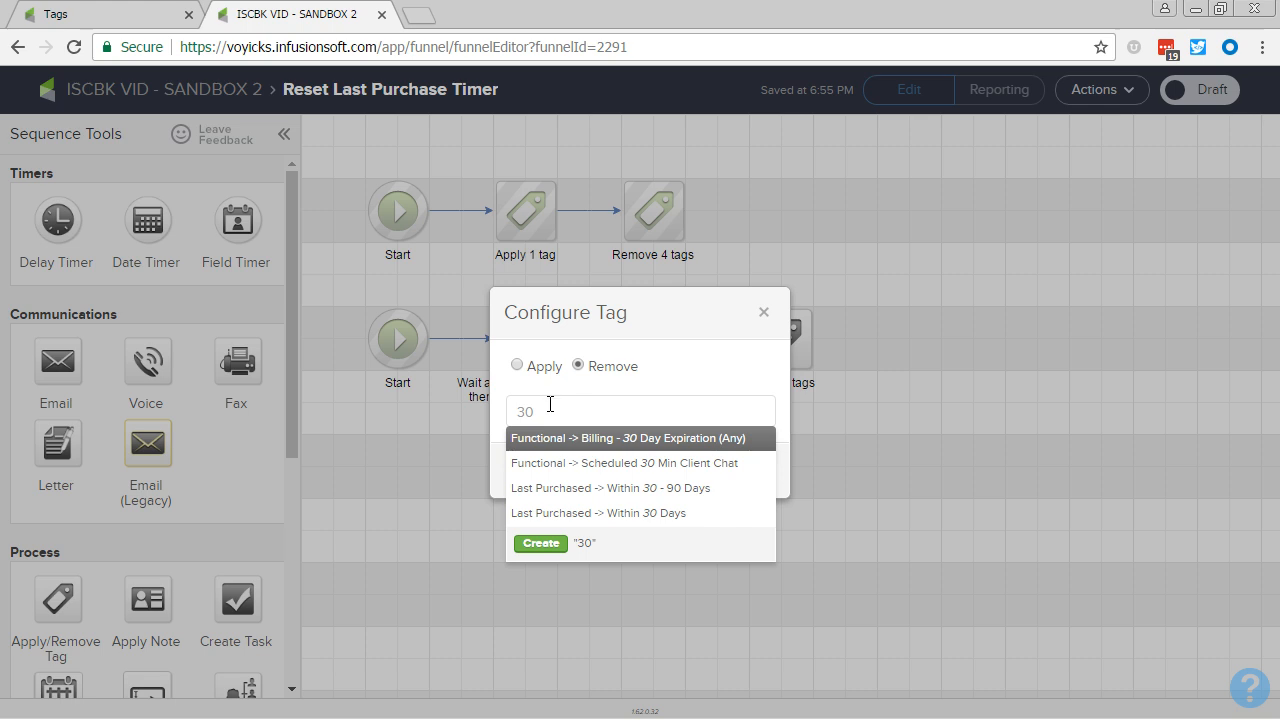
pyautogui.click(601, 513)
pyautogui.click(746, 484)
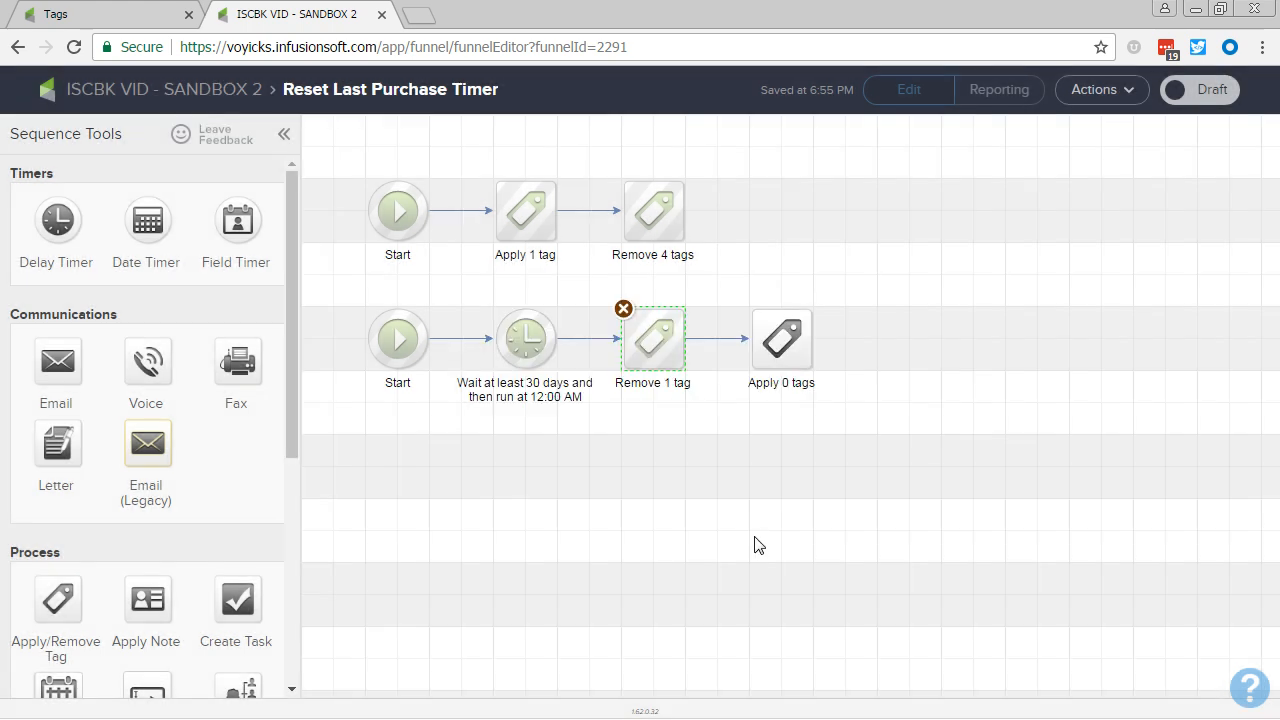
# Step: Configure the last tag step in the second row to apply Last Purchased -> Within 30 - 90 Days and save it
pyautogui.doubleClick(778, 337)
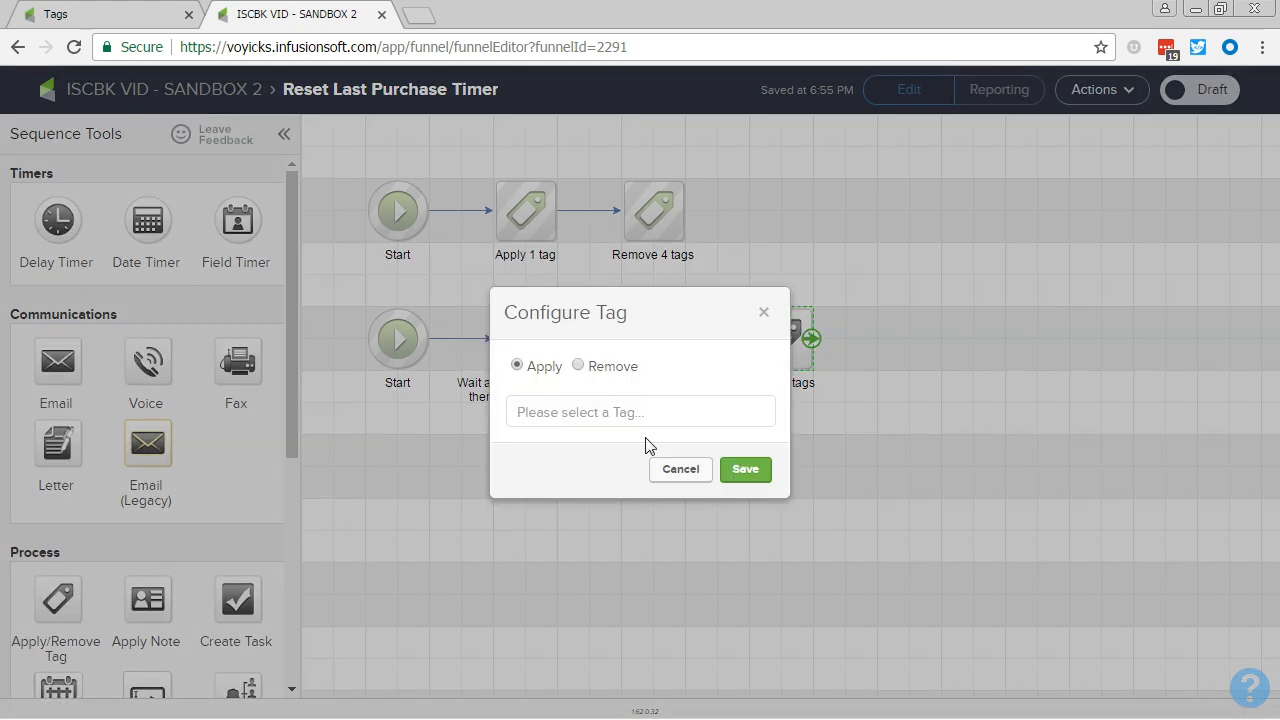
pyautogui.click(635, 414)
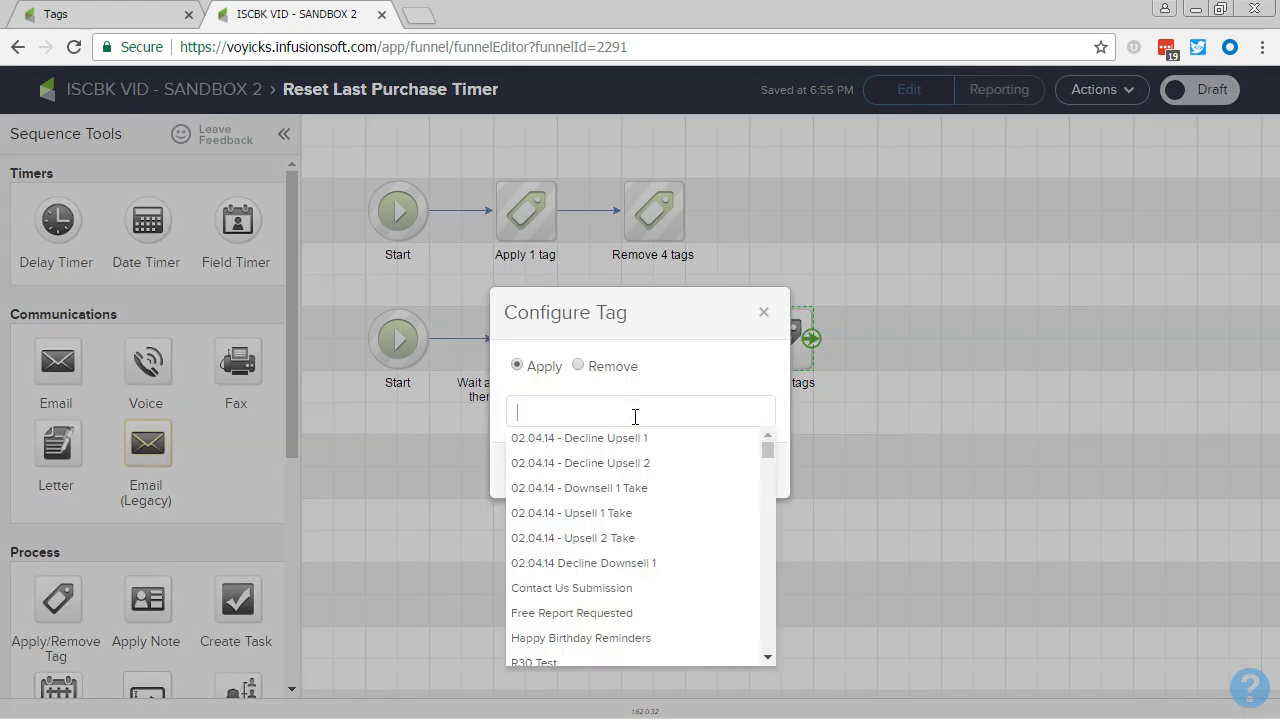
pyautogui.write('30')
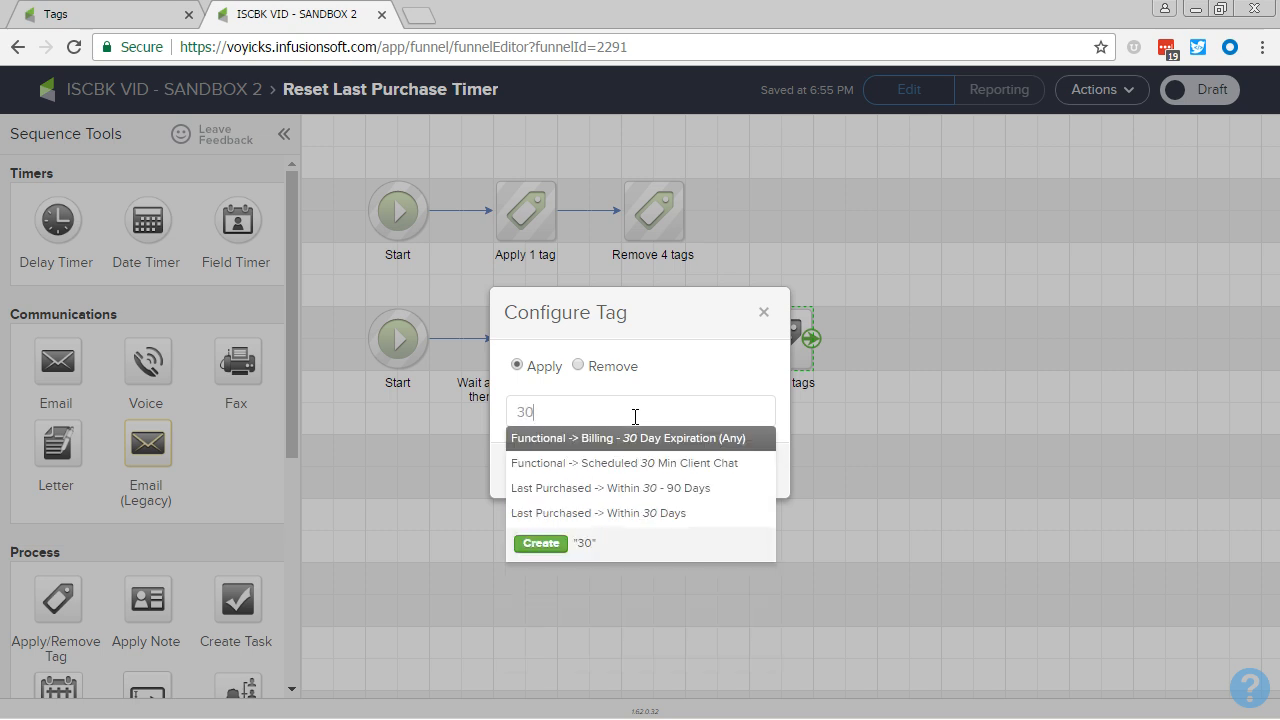
pyautogui.click(634, 488)
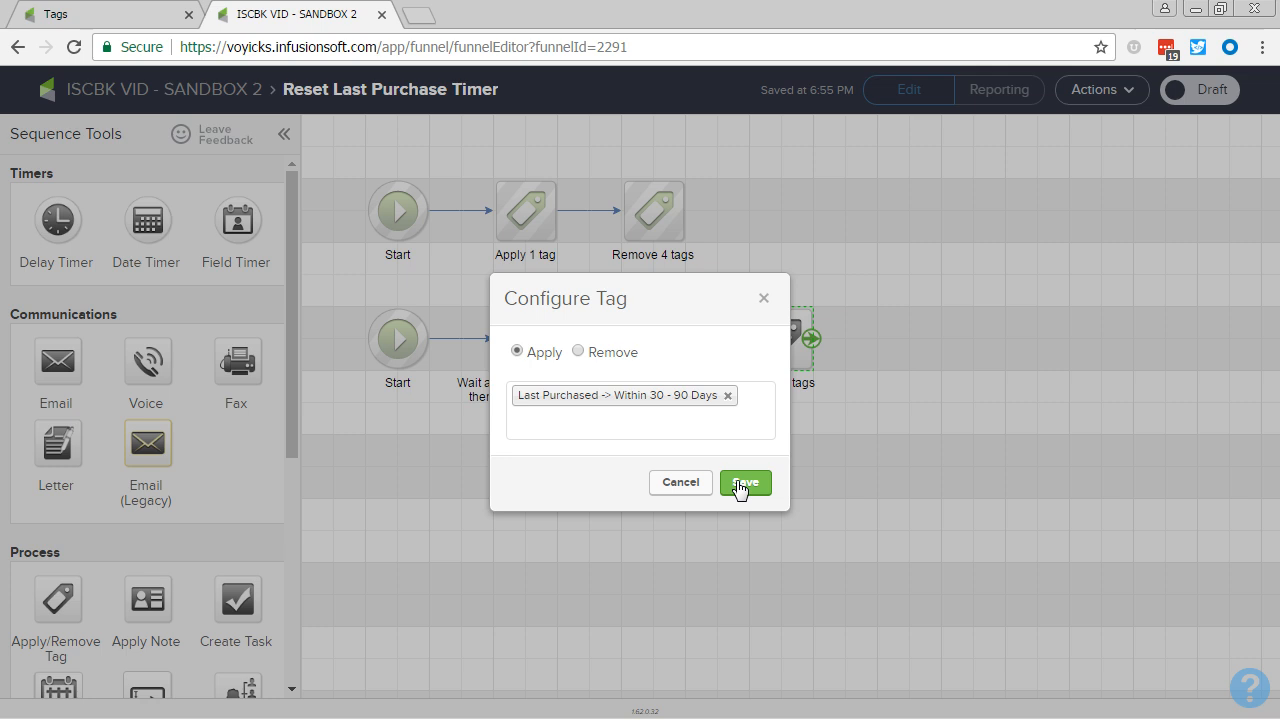
pyautogui.click(739, 484)
pyautogui.moveTo(329, 150); pyautogui.dragTo(581, 270)
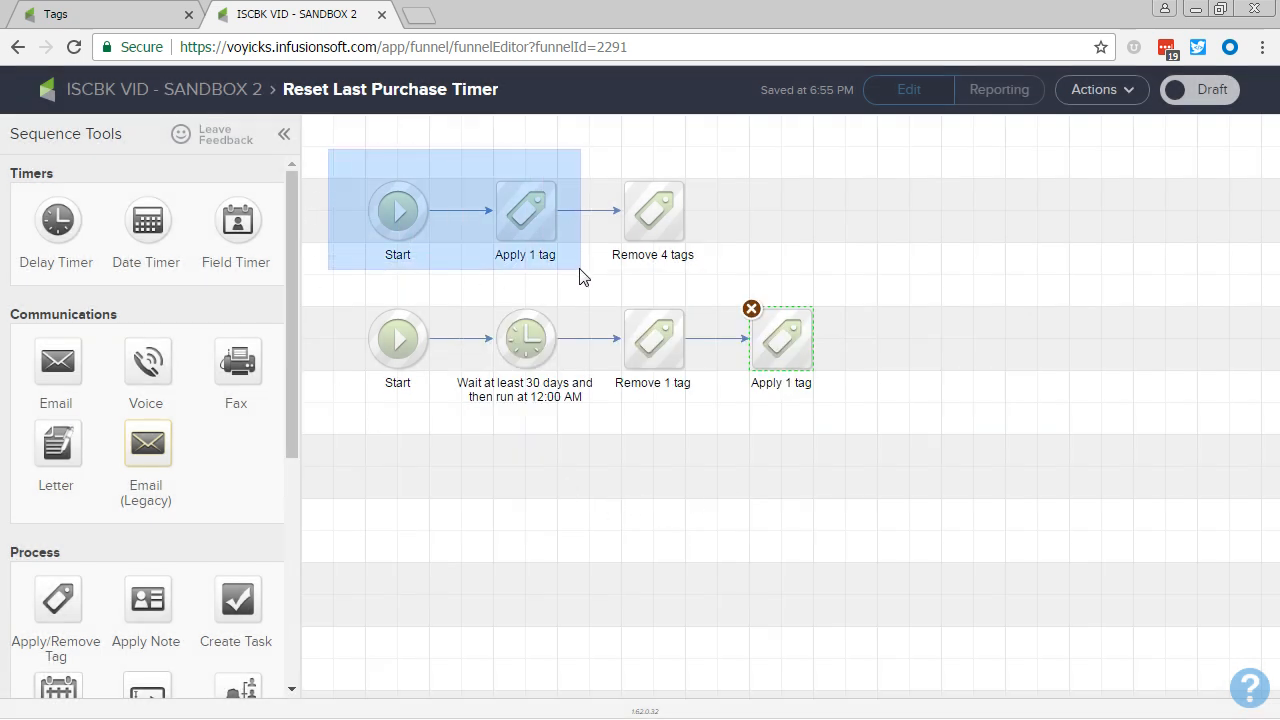
pyautogui.moveTo(581, 270); pyautogui.dragTo(601, 427)
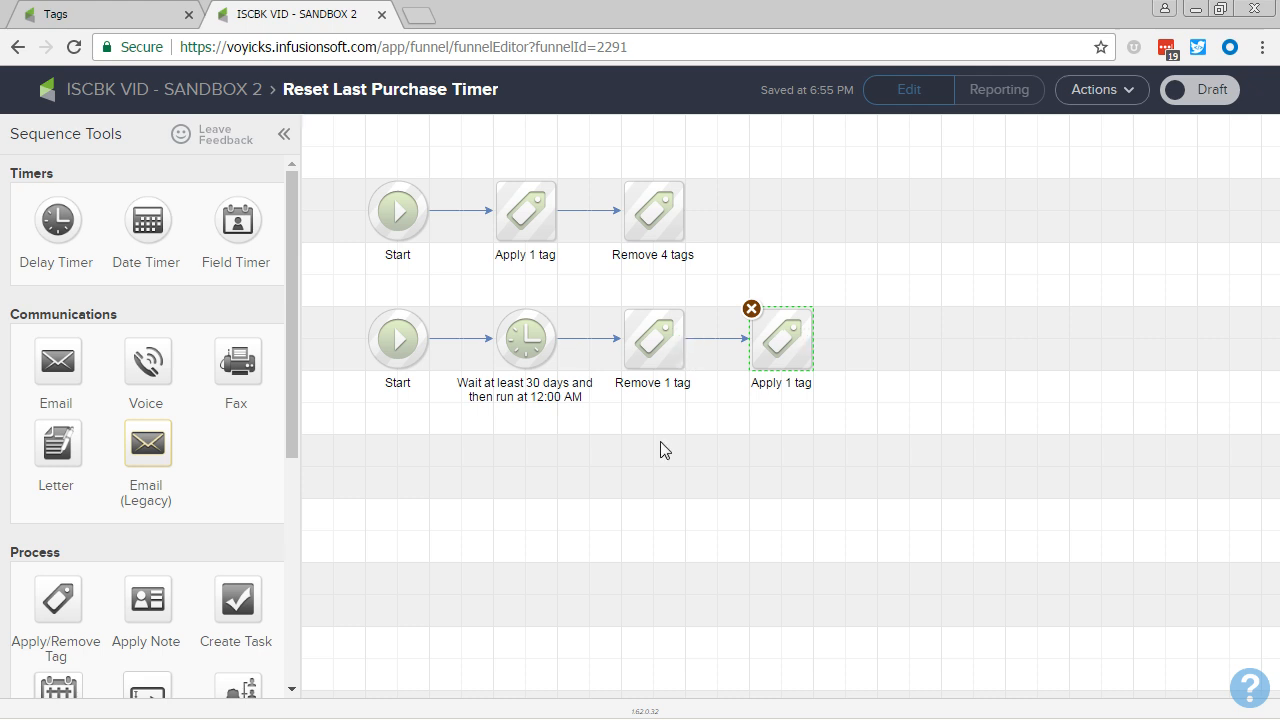
pyautogui.click(649, 487)
# Step: Add a note reading "Within 30 days" at the end of the first row
pyautogui.scroll(-4, 90, 610)
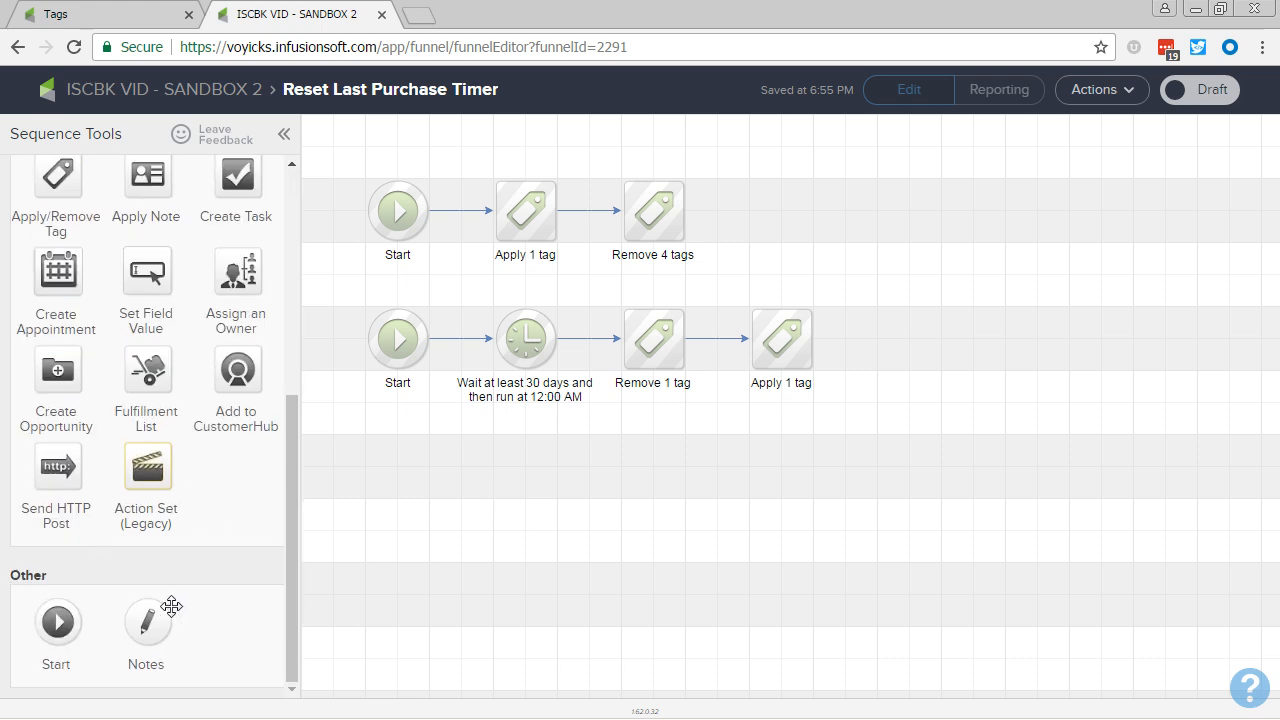
pyautogui.moveTo(147, 622); pyautogui.dragTo(782, 194)
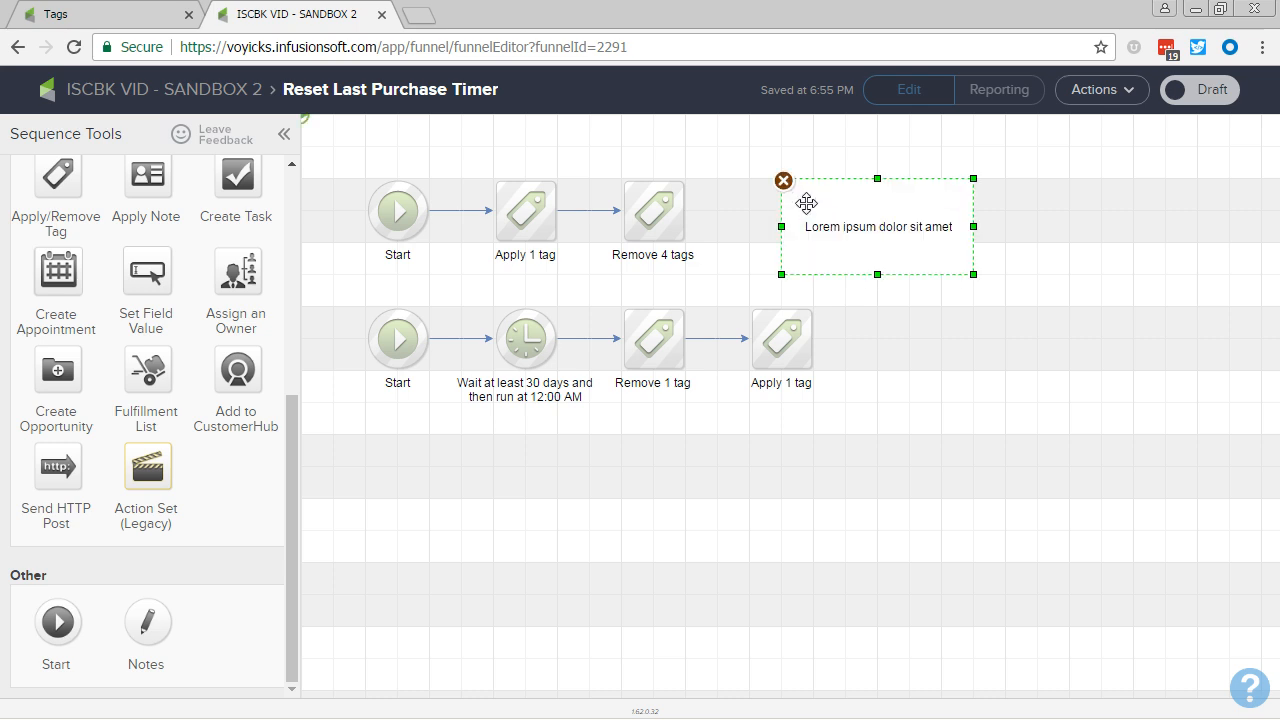
pyautogui.doubleClick(866, 226)
pyautogui.write('Within 30 days')
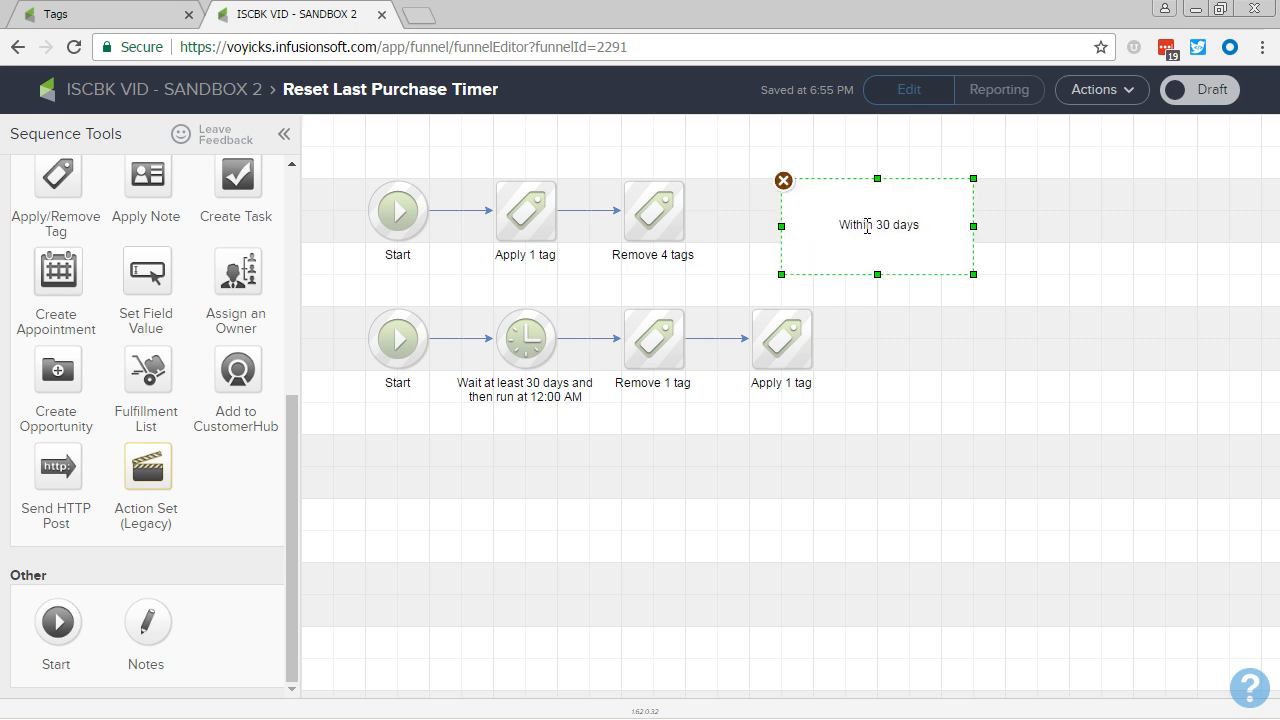
pyautogui.click(866, 284)
# Step: Add another note at the end of the second row reading "Within 30-60 days"
pyautogui.moveTo(843, 223); pyautogui.dragTo(913, 333)
pyautogui.doubleClick(914, 335)
pyautogui.write('Within')
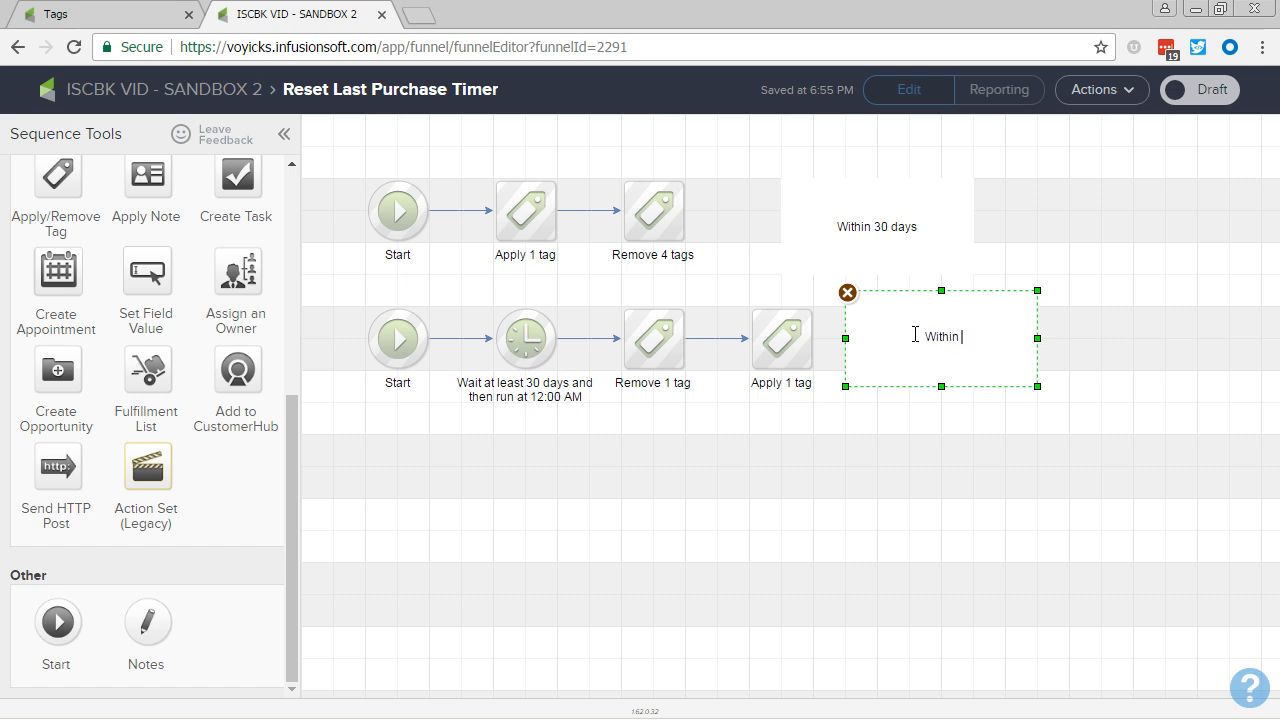
pyautogui.press('BackSpace')
pyautogui.write('30-60 days')
pyautogui.click(703, 586)
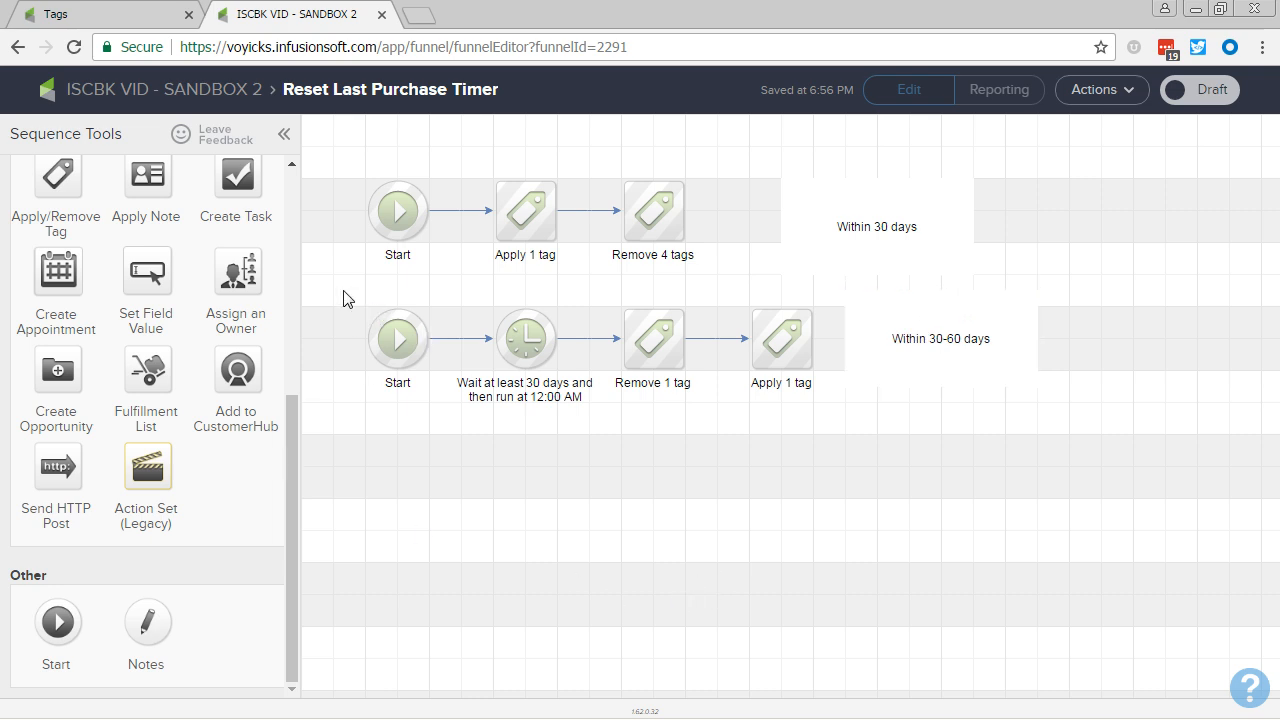
# Step: Duplicate the second row's Start, delay timer and two tag steps into a third row directly below
pyautogui.moveTo(343, 291); pyautogui.dragTo(842, 422)
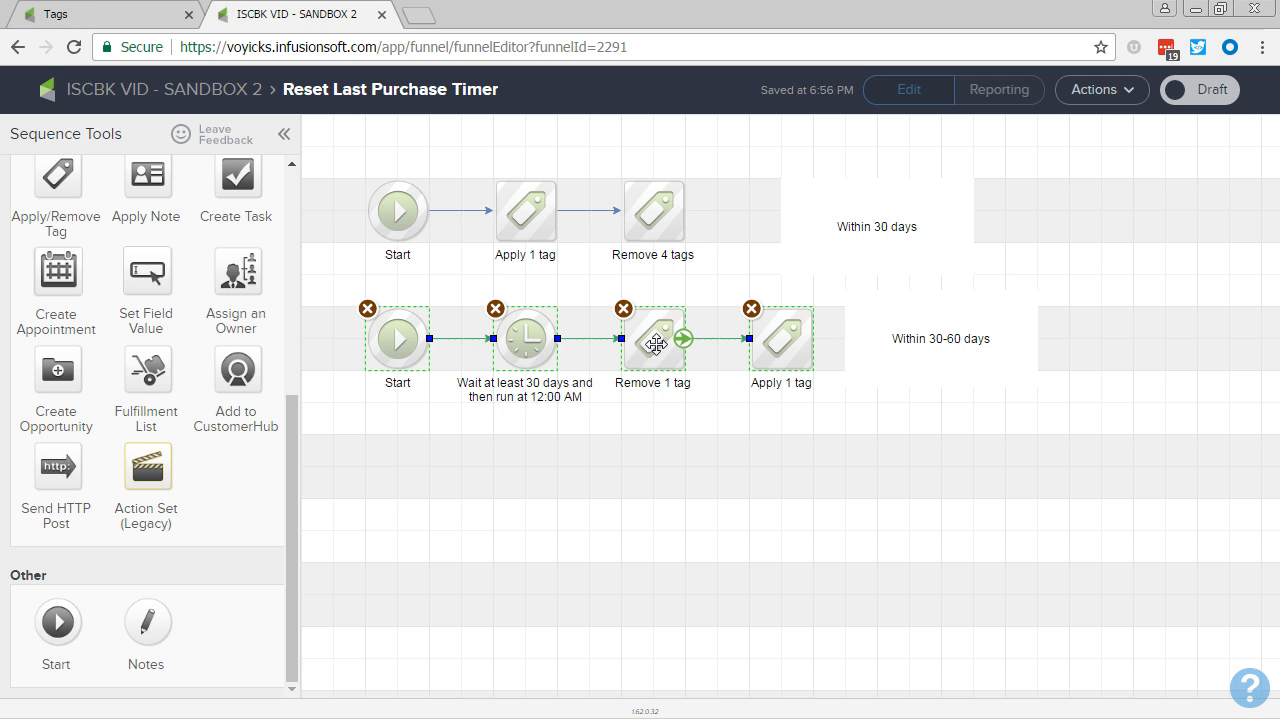
pyautogui.moveTo(655, 344); pyautogui.dragTo(652, 474)
pyautogui.click(558, 556)
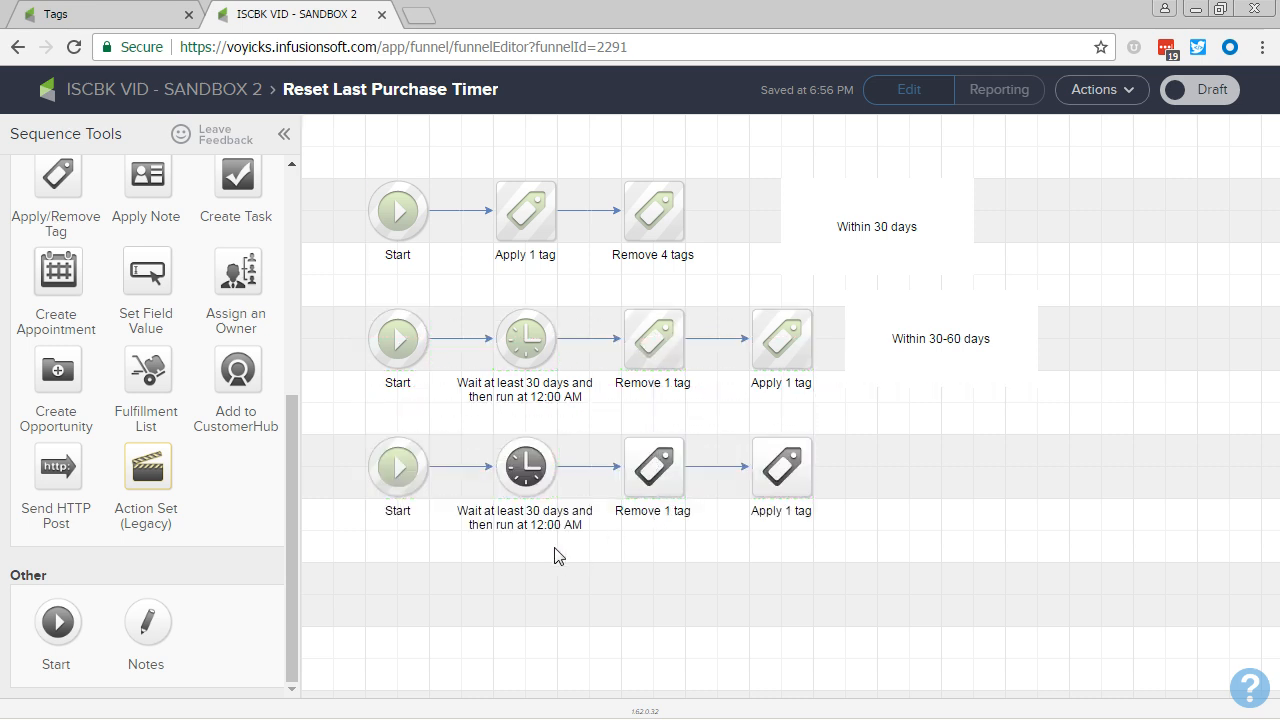
# Step: Set the third row's delay timer to wait at least 90 days and save it
pyautogui.doubleClick(526, 468)
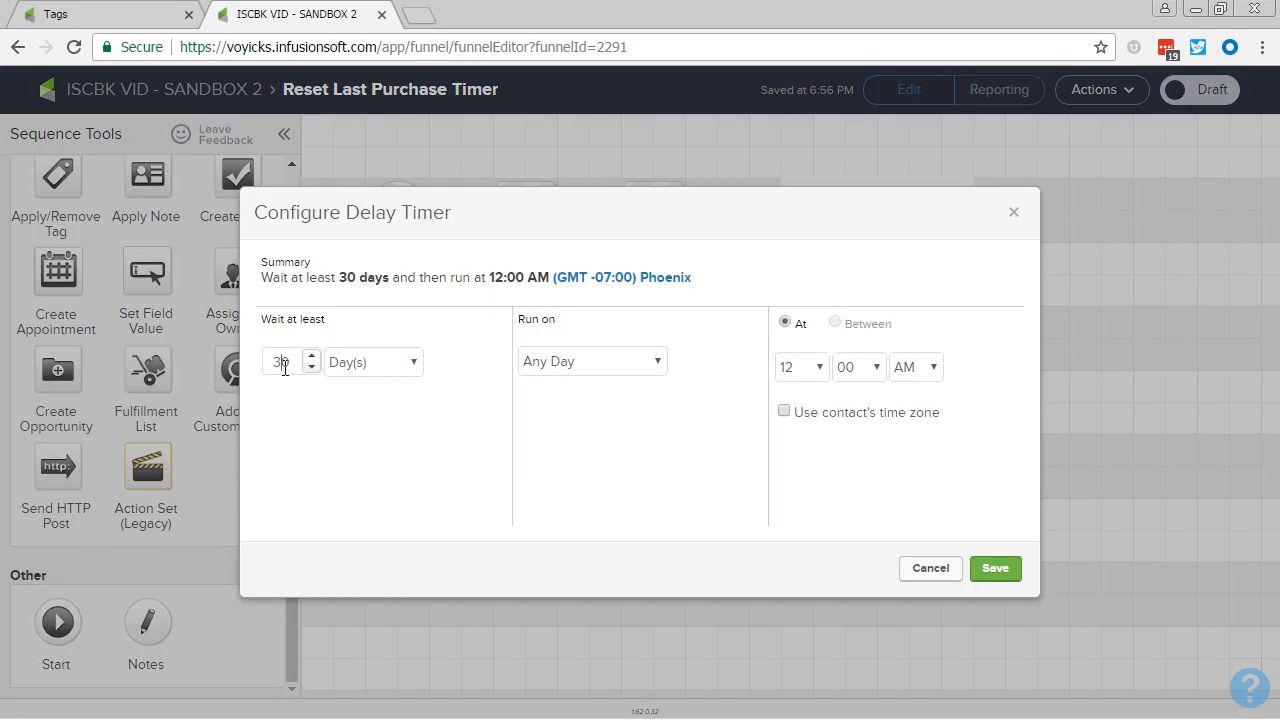
pyautogui.press('BackSpace')
pyautogui.write('9')
pyautogui.click(995, 570)
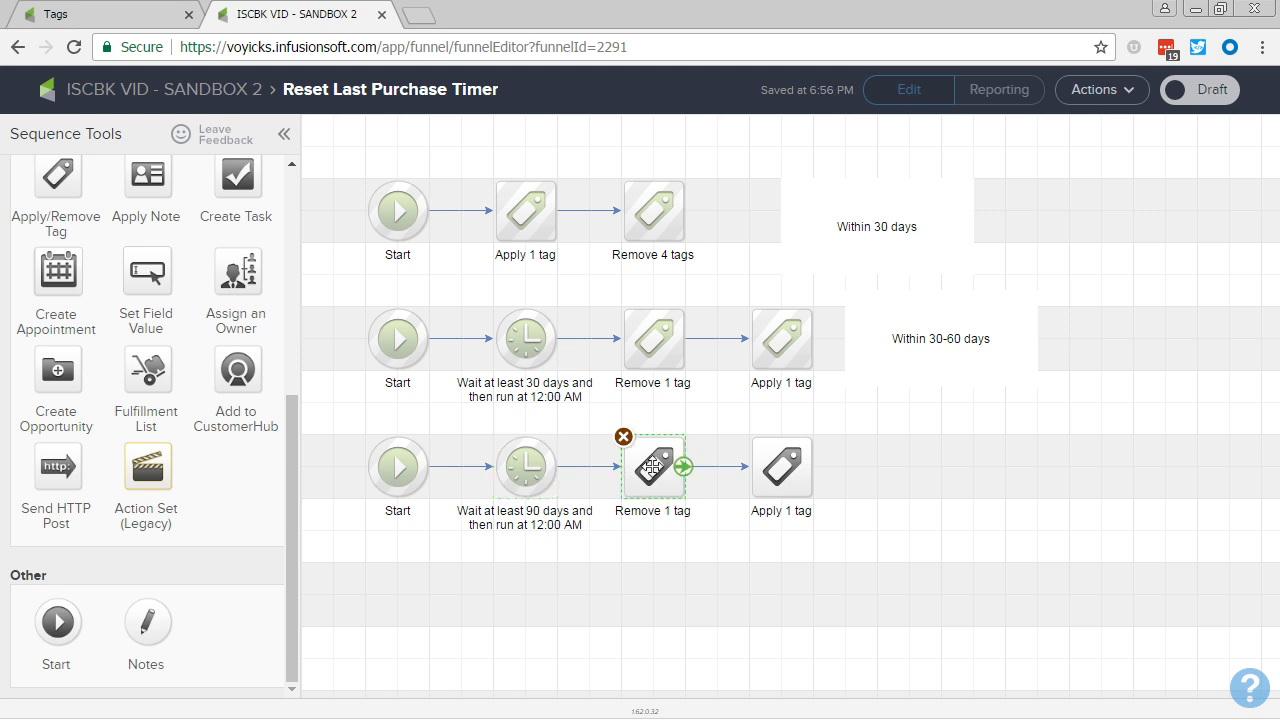
# Step: Replace the tag removed in the third row with "Last Purchased -> Within 30 - 90 Days" and save it
pyautogui.doubleClick(653, 458)
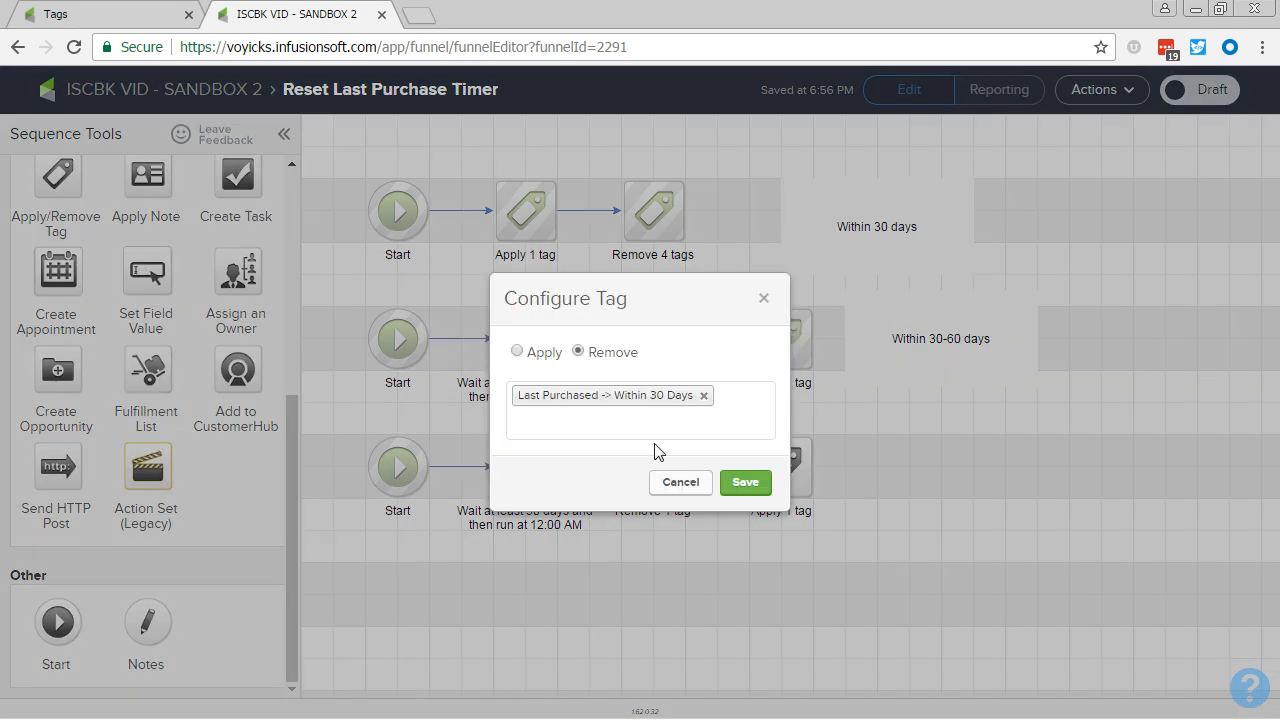
pyautogui.click(703, 397)
pyautogui.write('30')
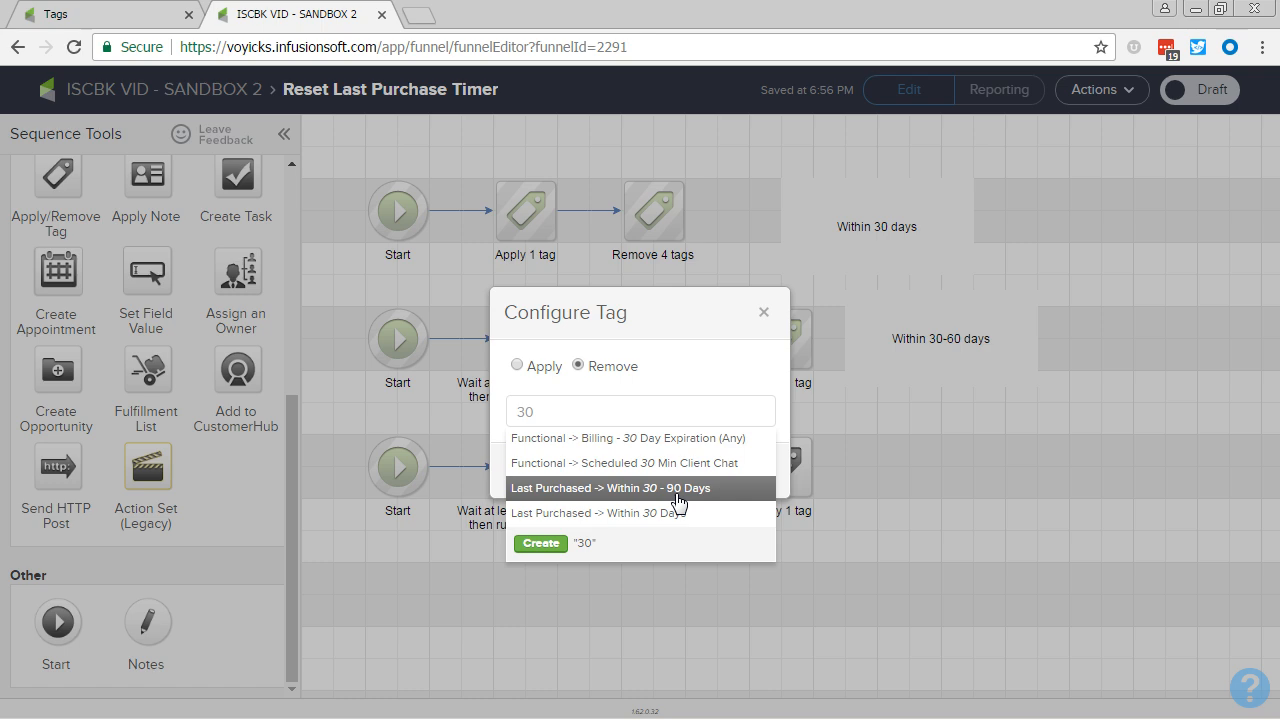
pyautogui.click(677, 488)
pyautogui.click(748, 485)
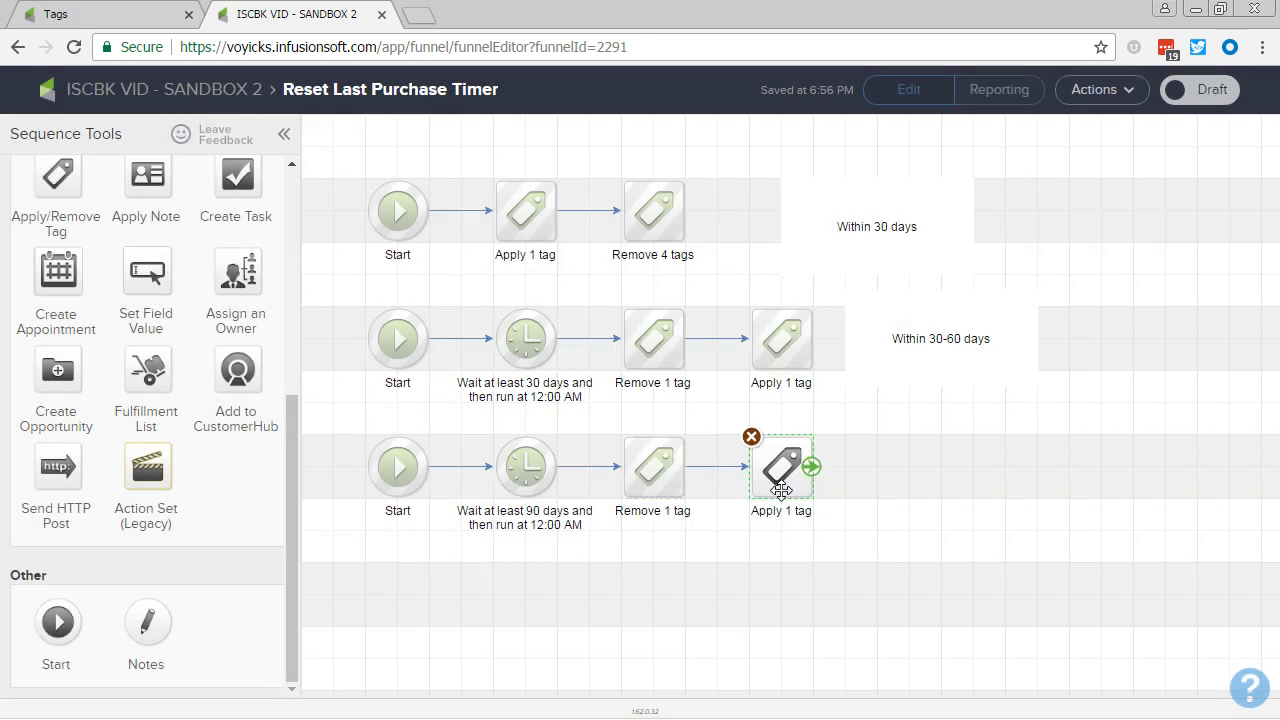
# Step: Replace the tag applied in the third row with "Last Purchased -> Within 90 - 180 Days" and save it
pyautogui.doubleClick(781, 489)
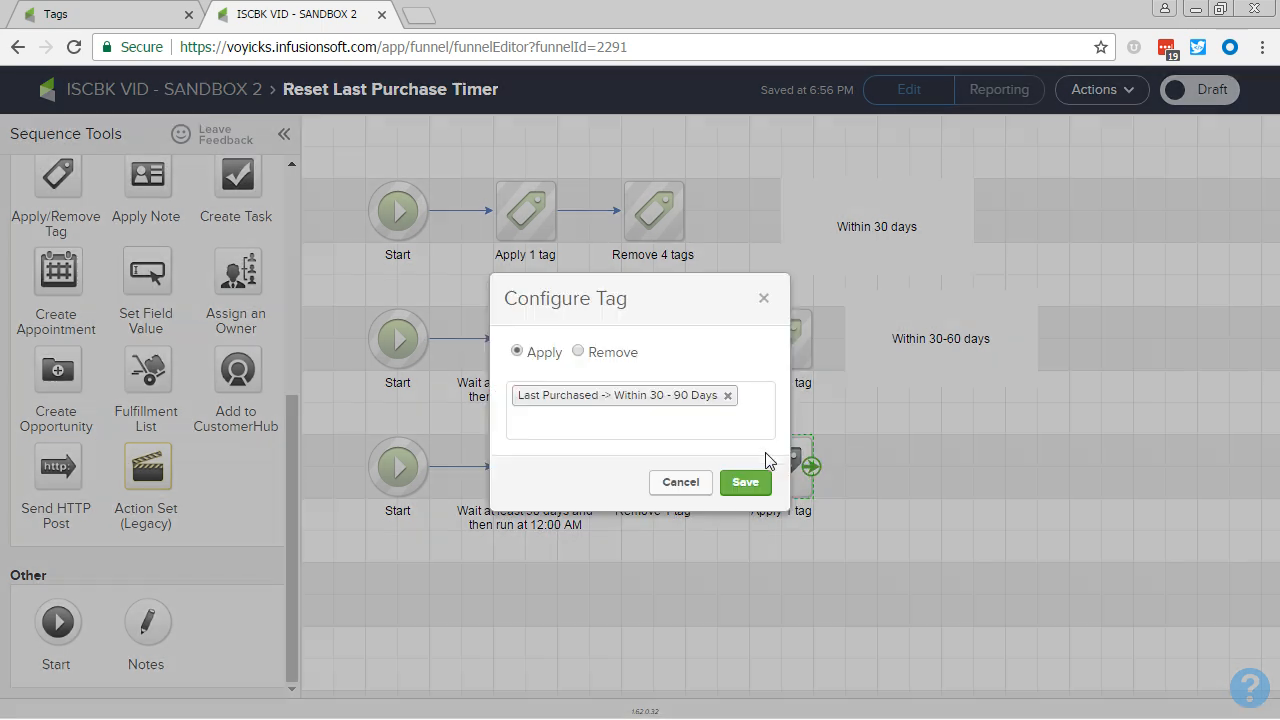
pyautogui.click(726, 396)
pyautogui.write('180')
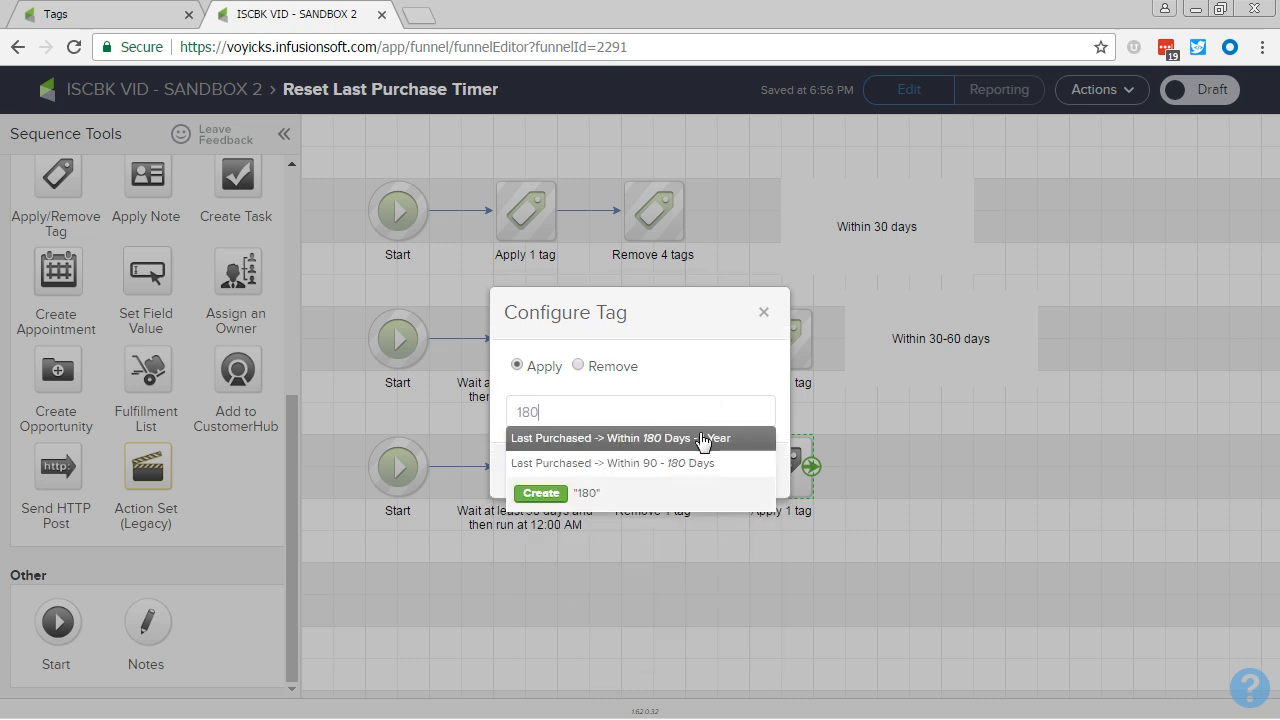
pyautogui.click(678, 468)
pyautogui.click(745, 482)
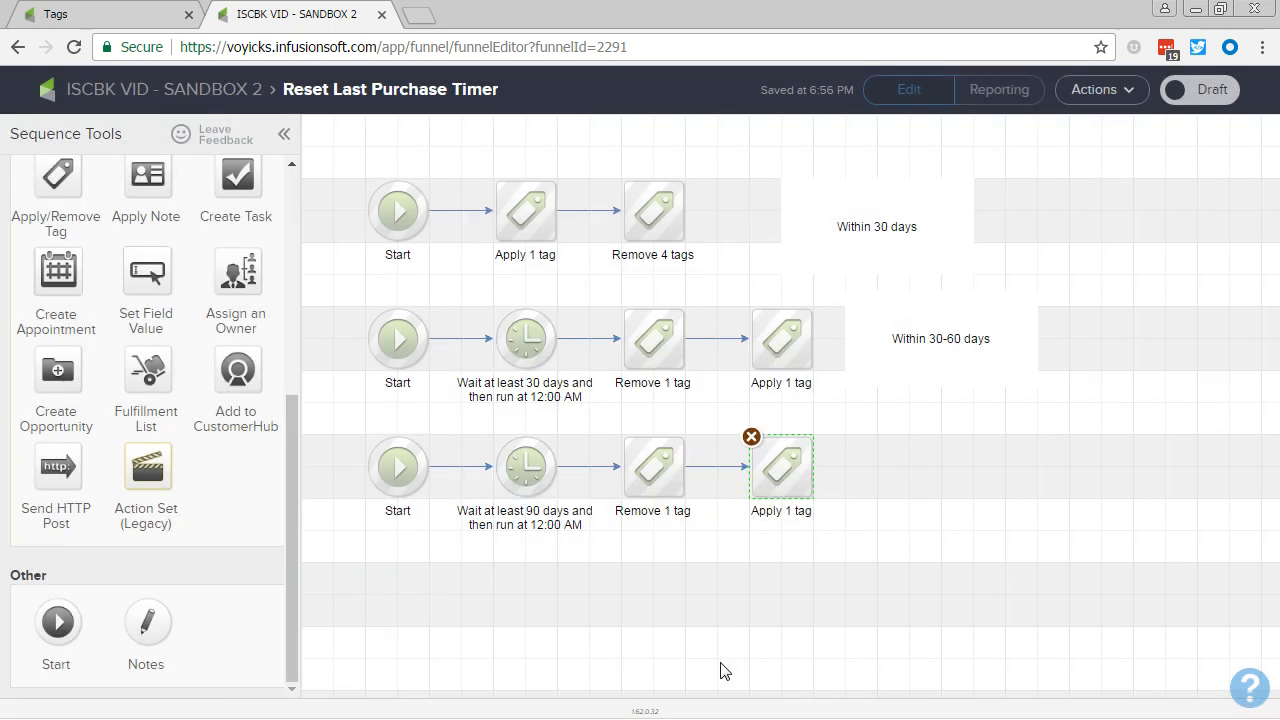
# Step: Correct the second row's note to read "Within 30-90 days"
pyautogui.doubleClick(920, 352)
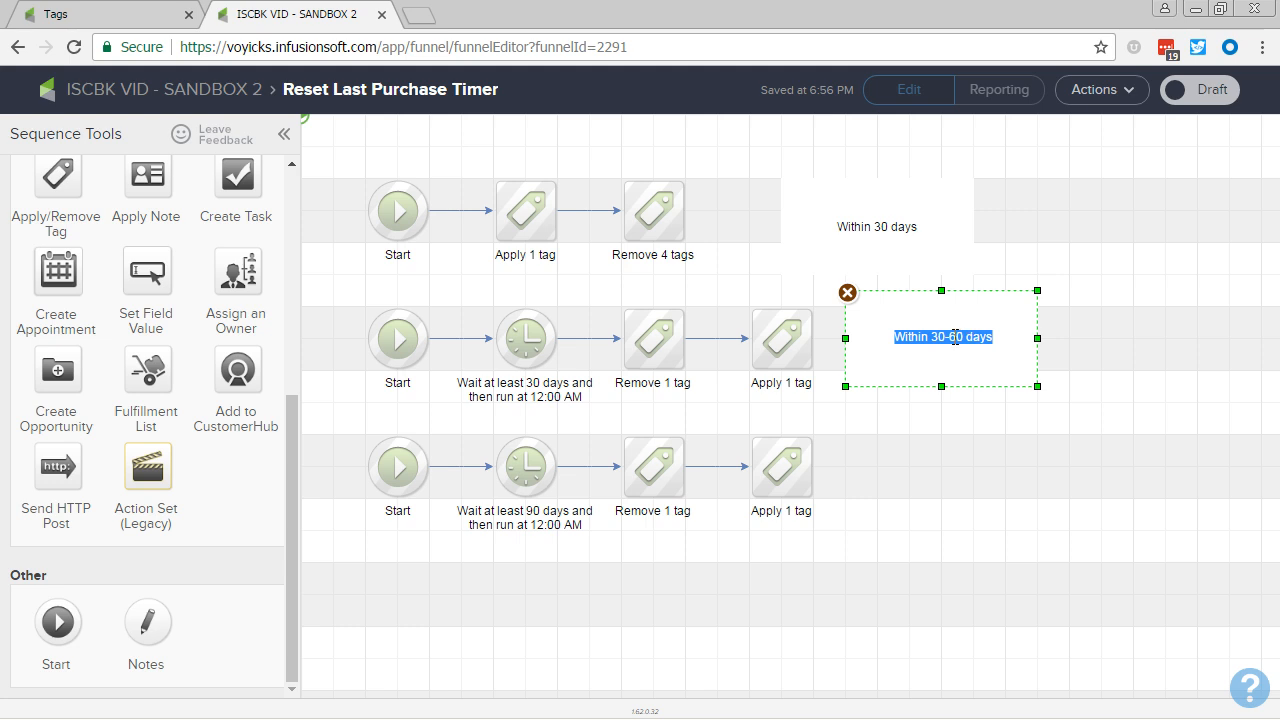
pyautogui.click(956, 337)
pyautogui.press('BackSpace')
pyautogui.write('9')
pyautogui.click(943, 466)
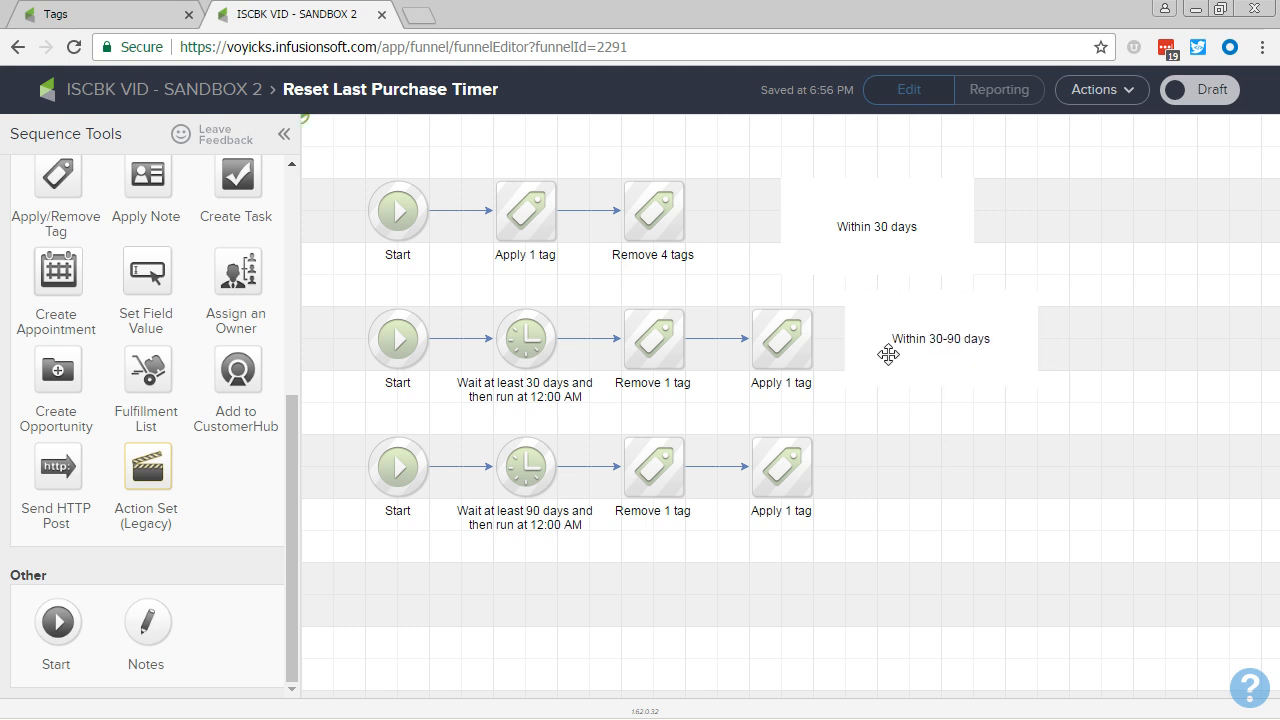
# Step: Duplicate the second row's note to the end of the third row and change its text to "Within 90-180 days"
pyautogui.moveTo(888, 354); pyautogui.dragTo(894, 469)
pyautogui.doubleClick(928, 465)
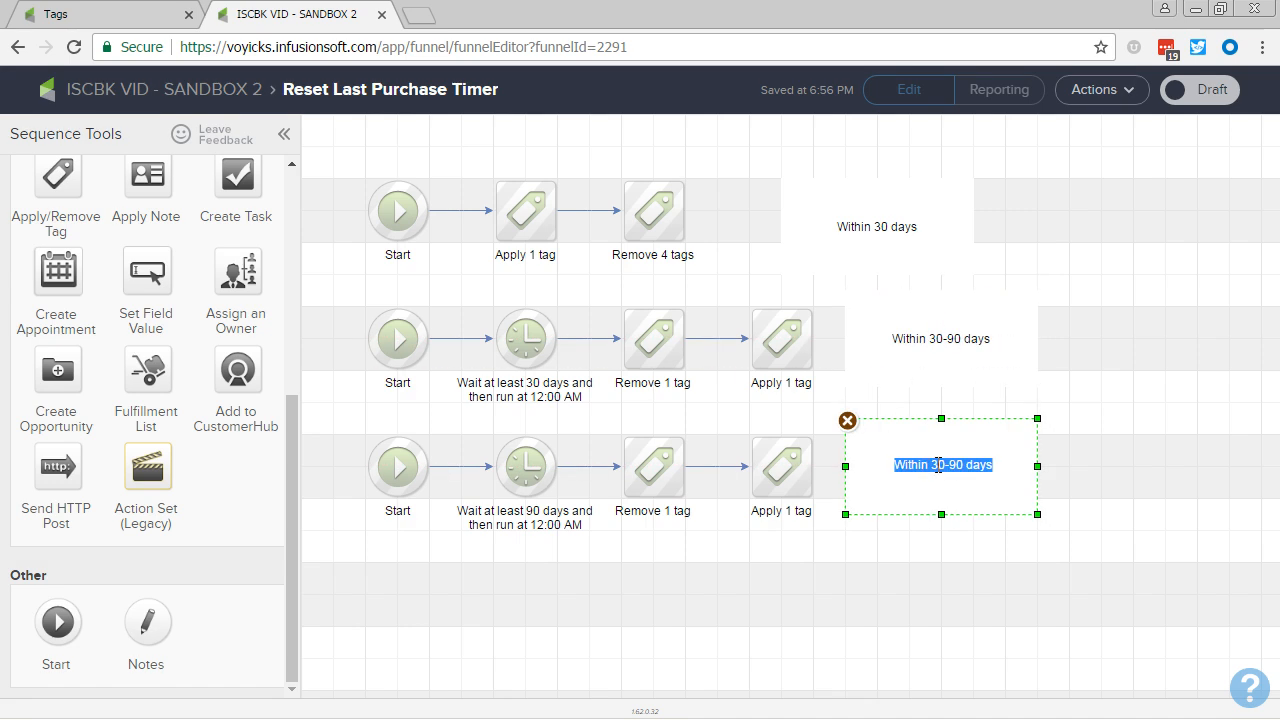
pyautogui.click(938, 465)
pyautogui.write('90')
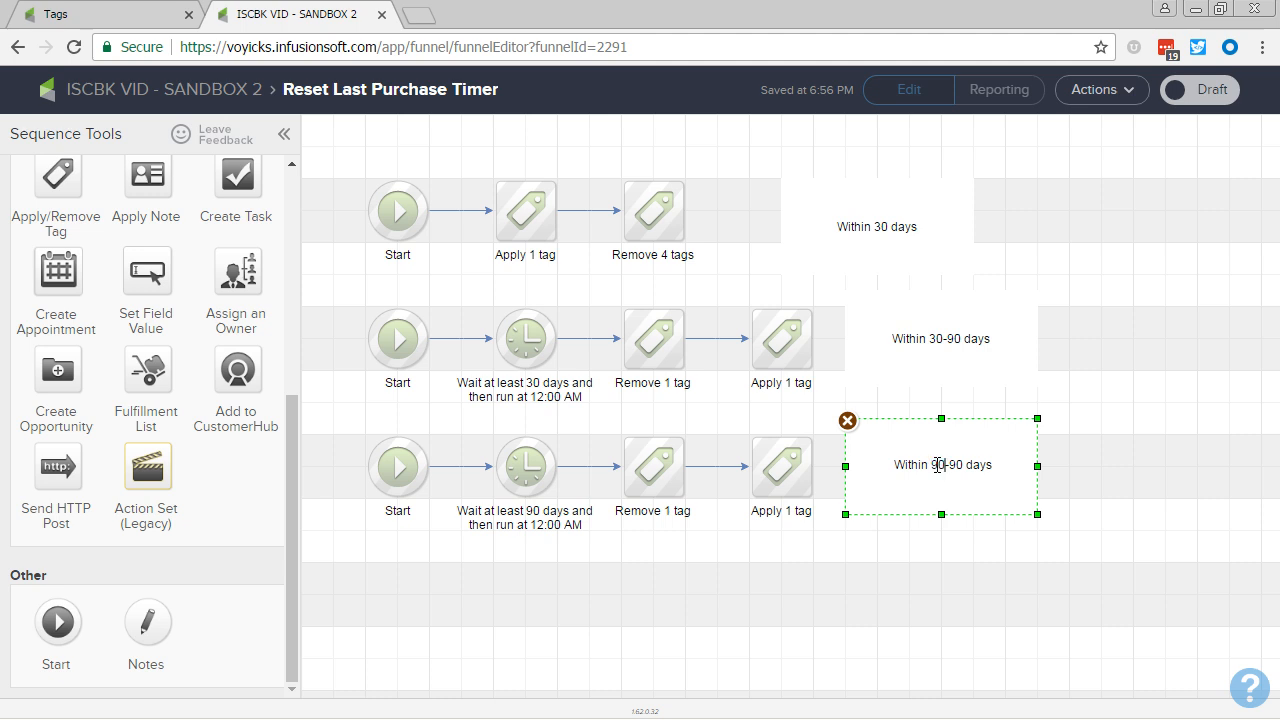
pyautogui.press('BackSpace')
pyautogui.write('180')
pyautogui.press('Delete')
pyautogui.click(840, 576)
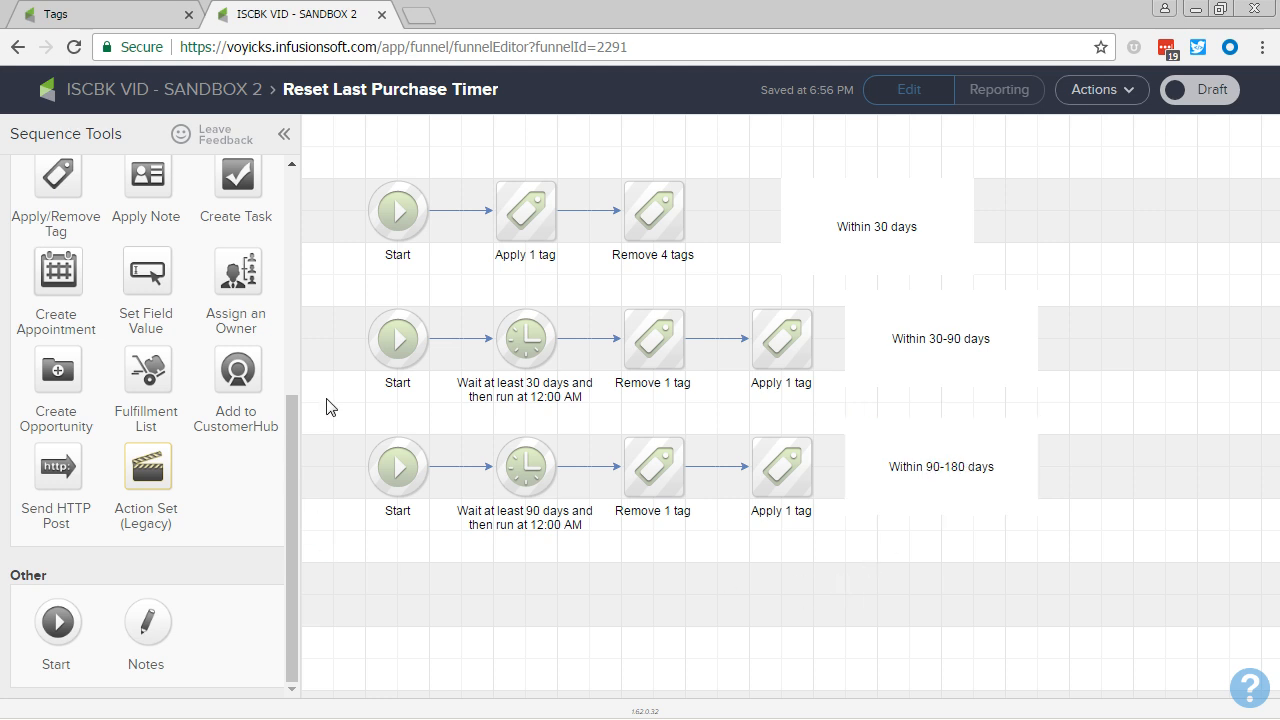
# Step: Duplicate the whole third row with its note into a fourth row and set the copy's delay timer to at least 180 days
pyautogui.moveTo(328, 403); pyautogui.dragTo(1130, 585)
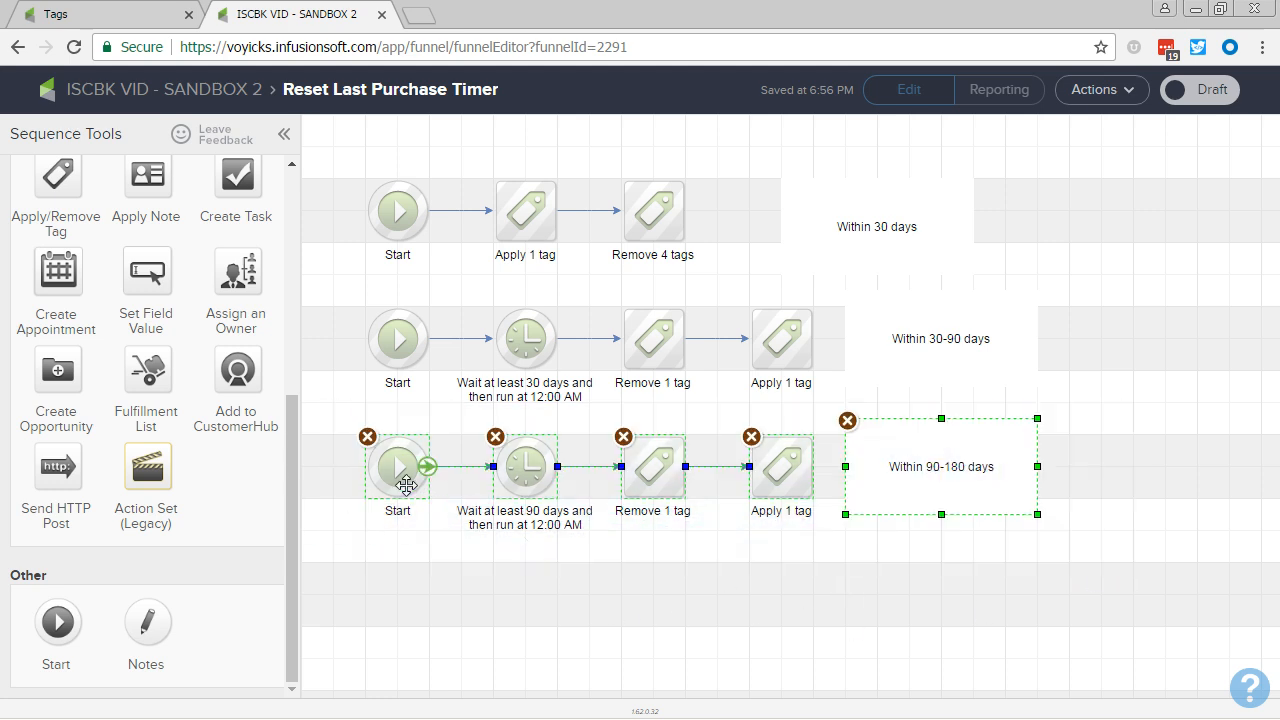
pyautogui.moveTo(409, 555); pyautogui.dragTo(394, 593)
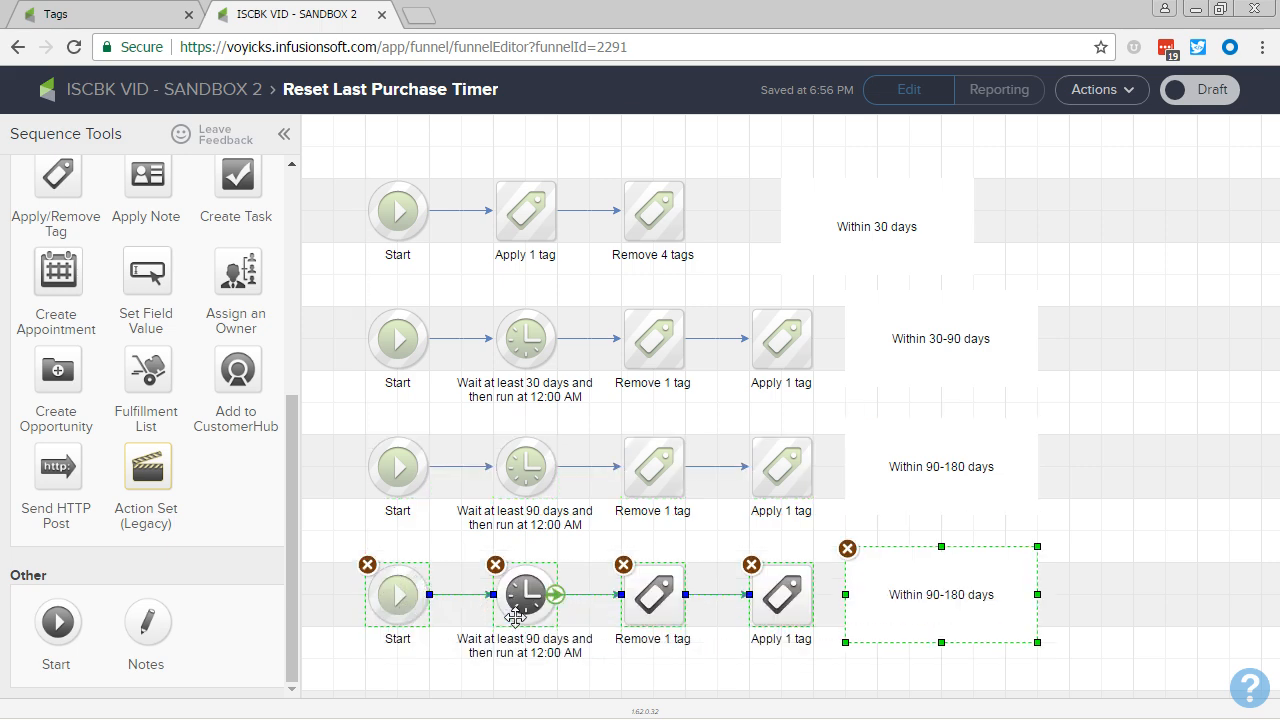
pyautogui.click(521, 608)
pyautogui.doubleClick(521, 608)
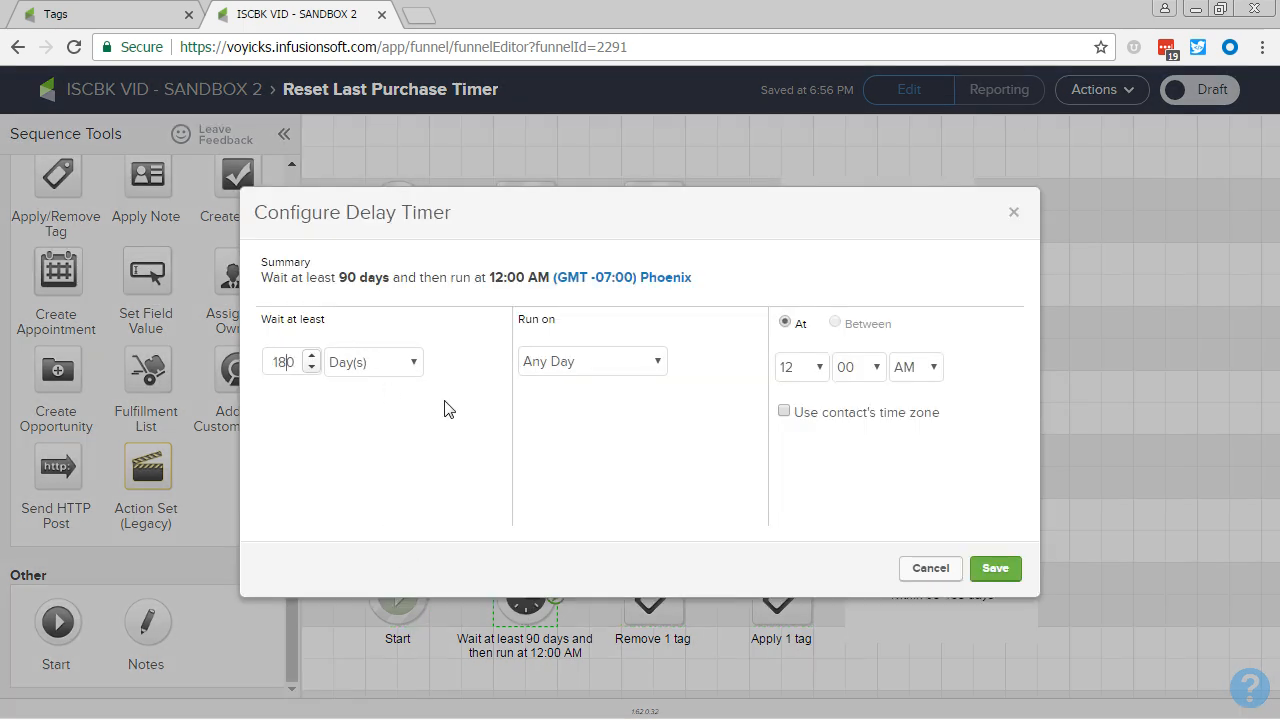
pyautogui.click(995, 568)
# Step: Replace the tag removed in the fourth row with "Last Purchased -> Within 90 - 180 Days" and save it
pyautogui.click(629, 622)
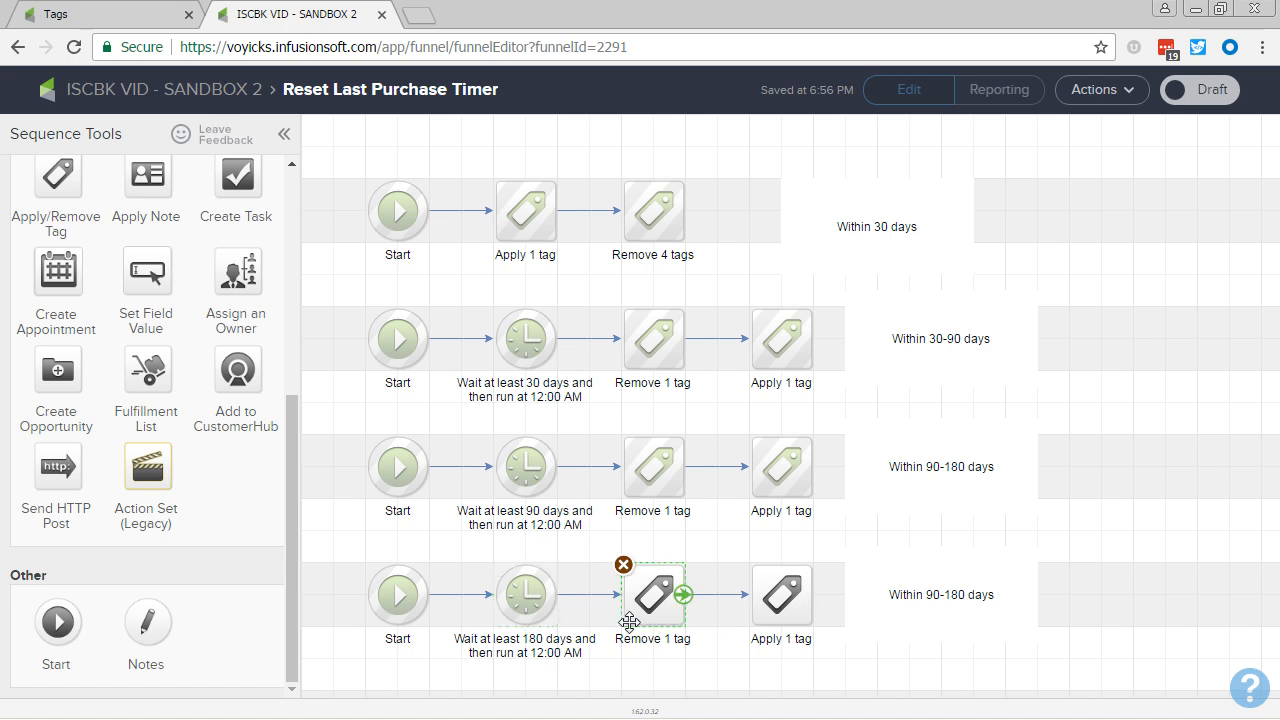
pyautogui.doubleClick(629, 622)
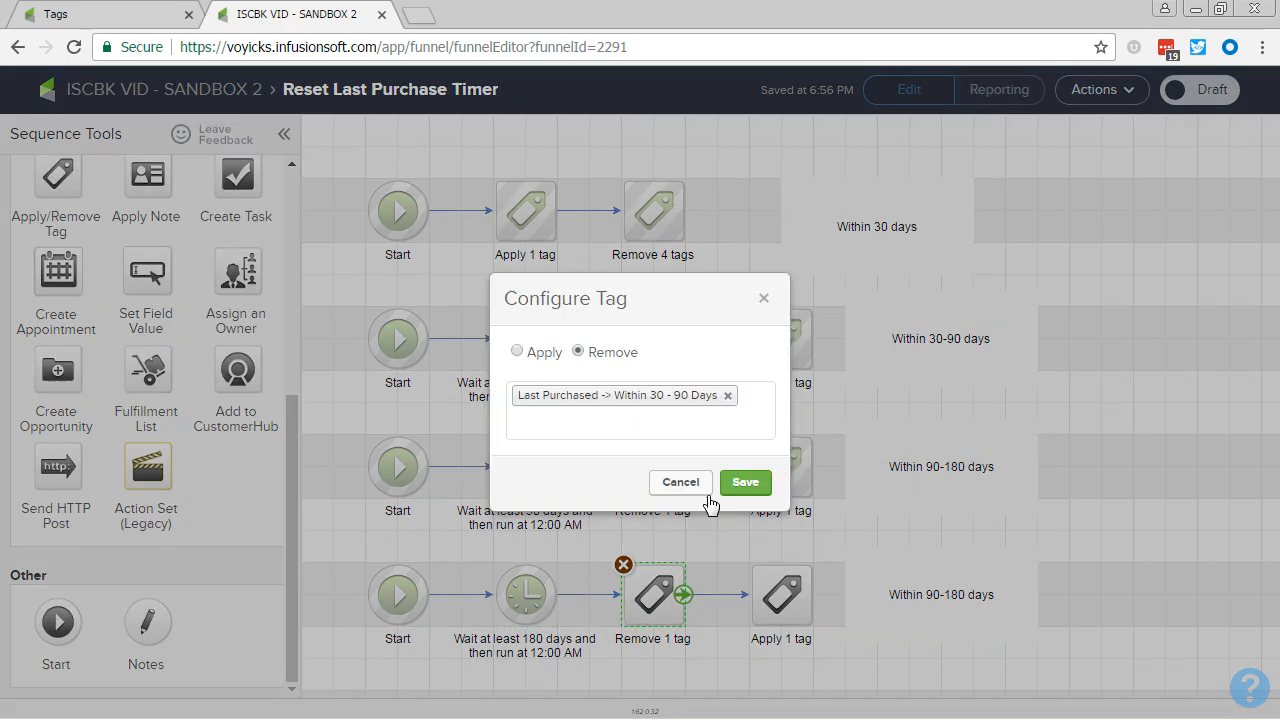
pyautogui.click(728, 397)
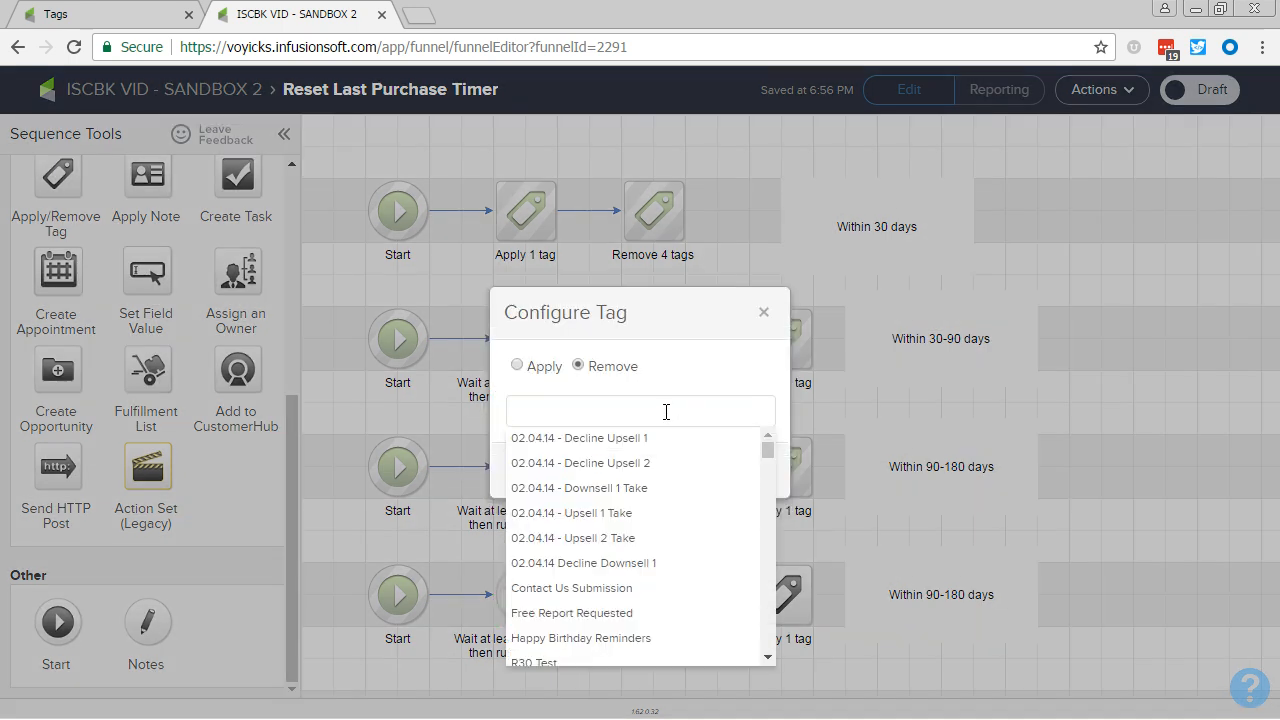
pyautogui.write('90')
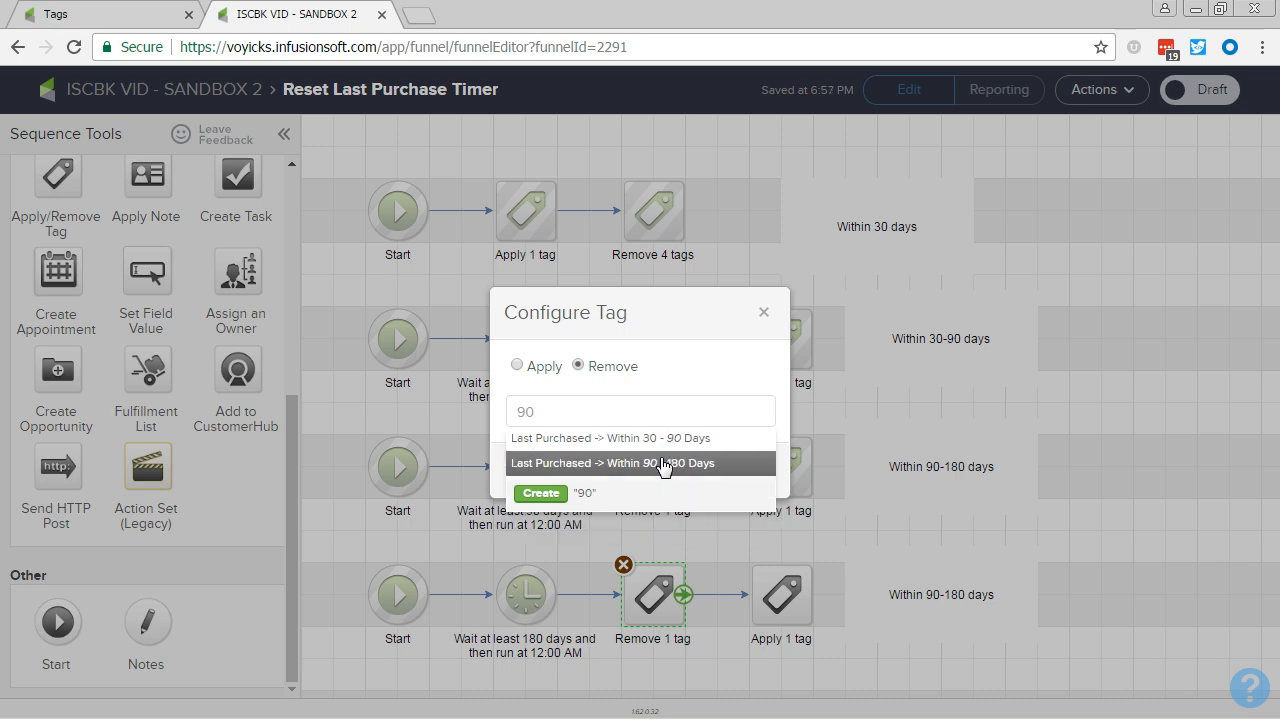
pyautogui.click(666, 463)
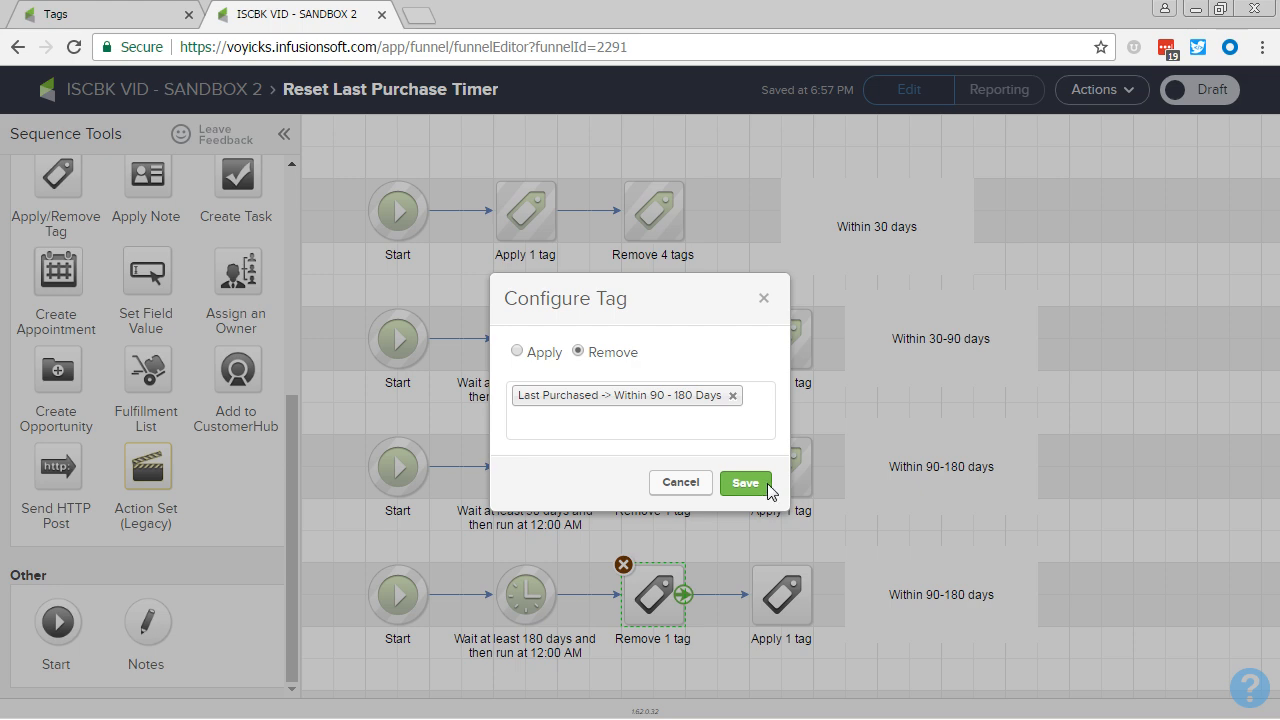
pyautogui.click(766, 487)
# Step: Replace the tag applied in the fourth row with "Last Purchased -> Within 180 Days - 1 Year" and save it
pyautogui.doubleClick(793, 594)
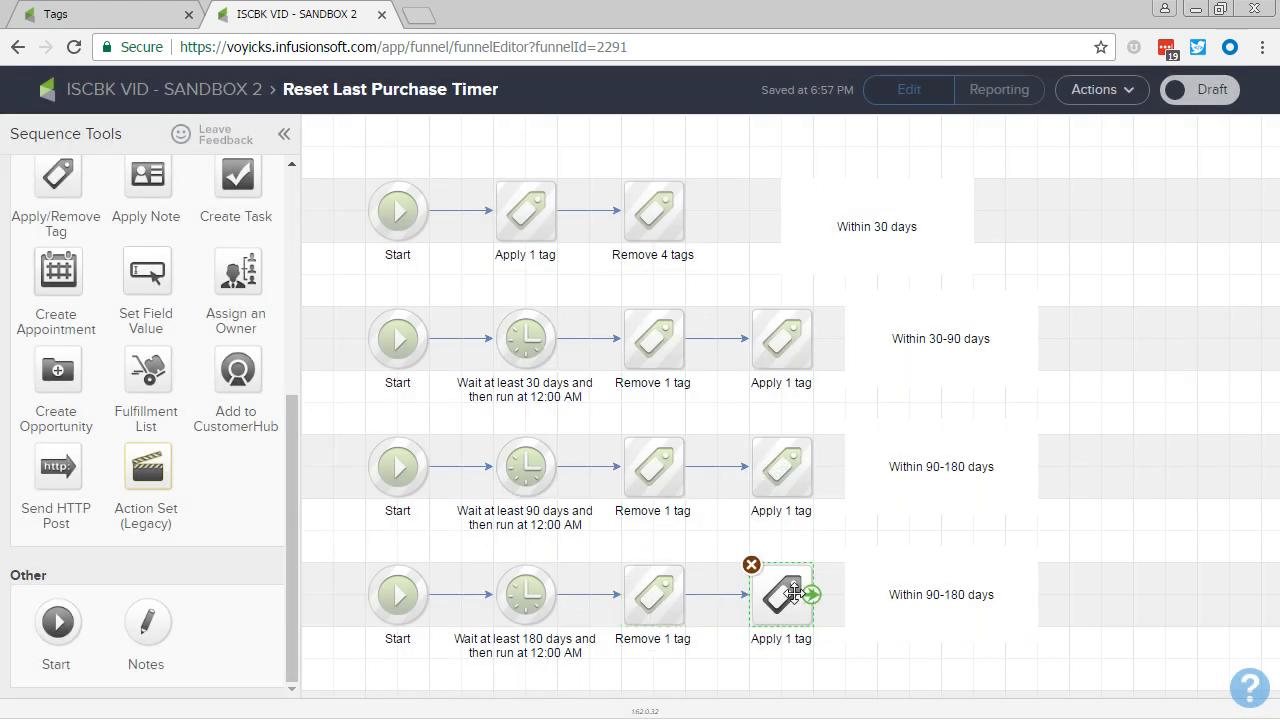
pyautogui.click(700, 410)
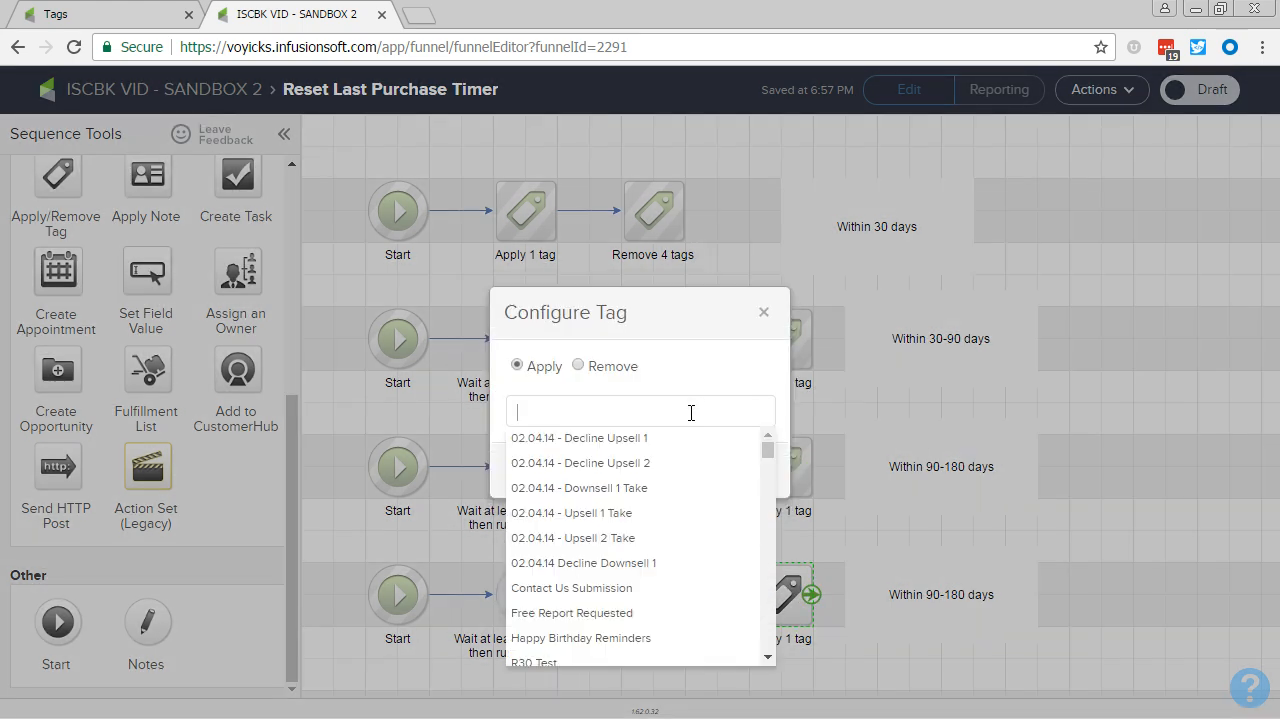
pyautogui.write('180')
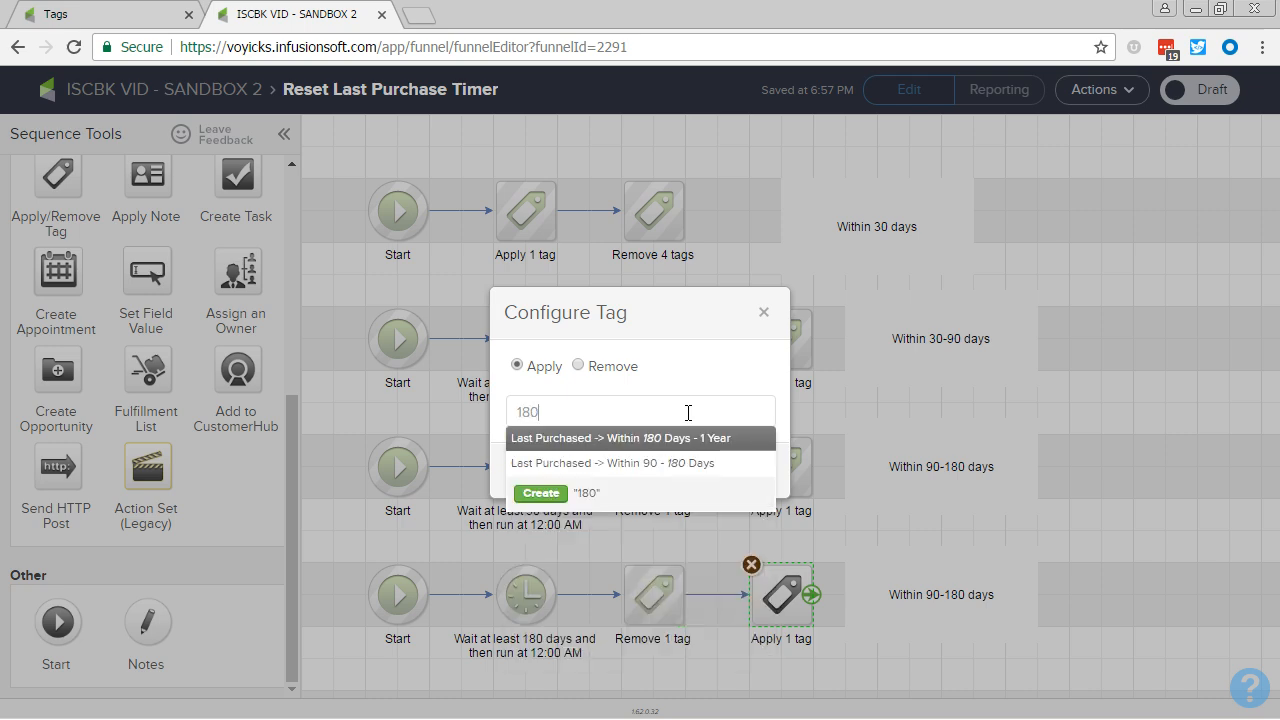
pyautogui.click(678, 439)
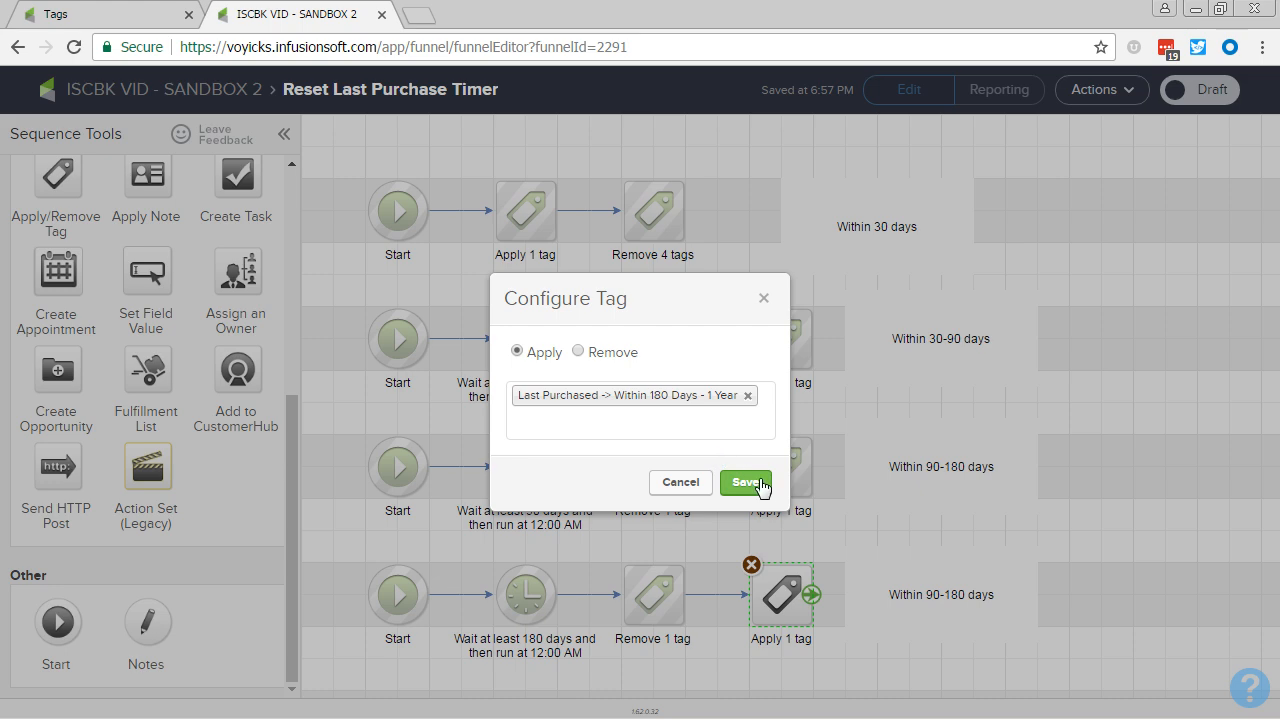
pyautogui.click(745, 483)
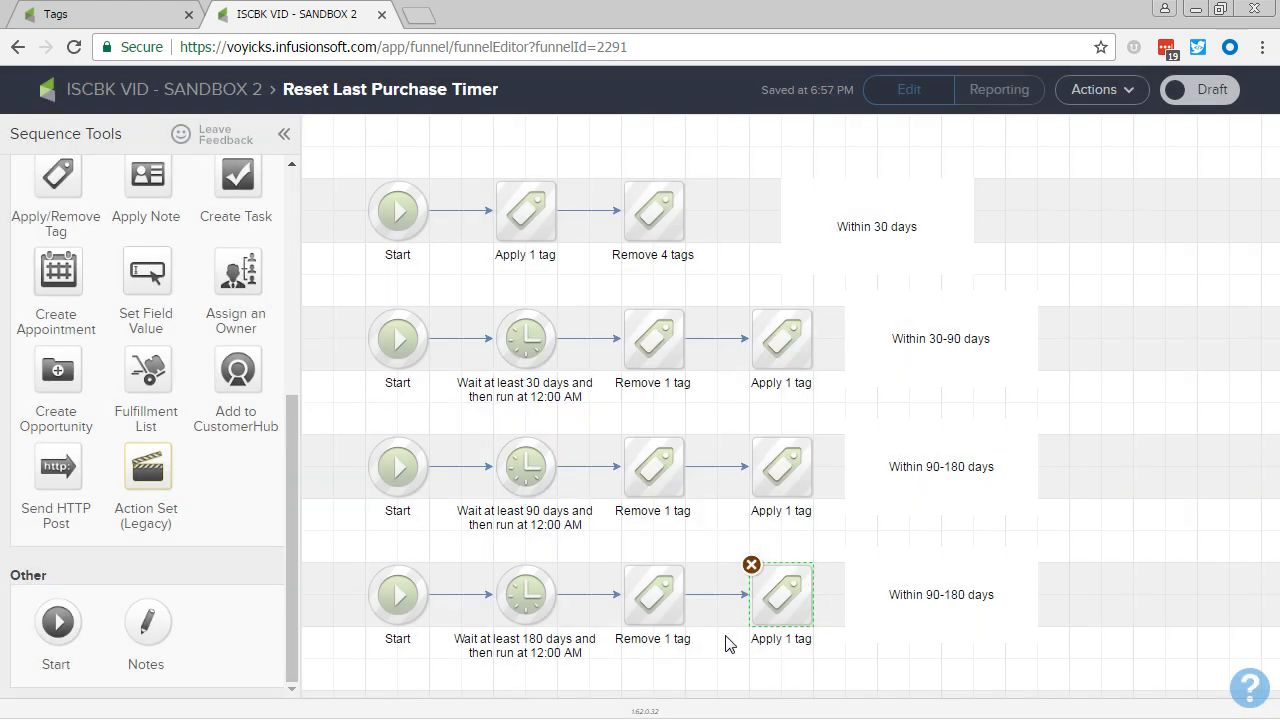
# Step: Change the fourth row's note to read "Within 180-365 days"
pyautogui.doubleClick(912, 562)
pyautogui.click(936, 596)
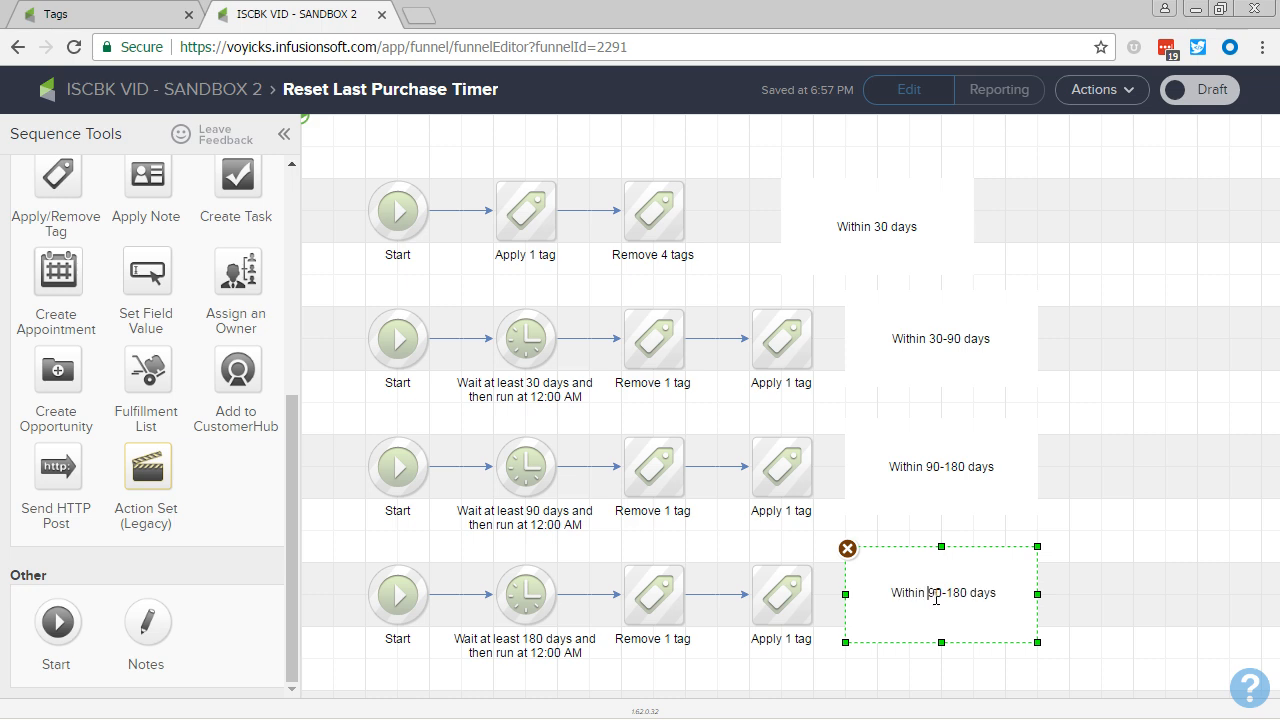
pyautogui.write('180')
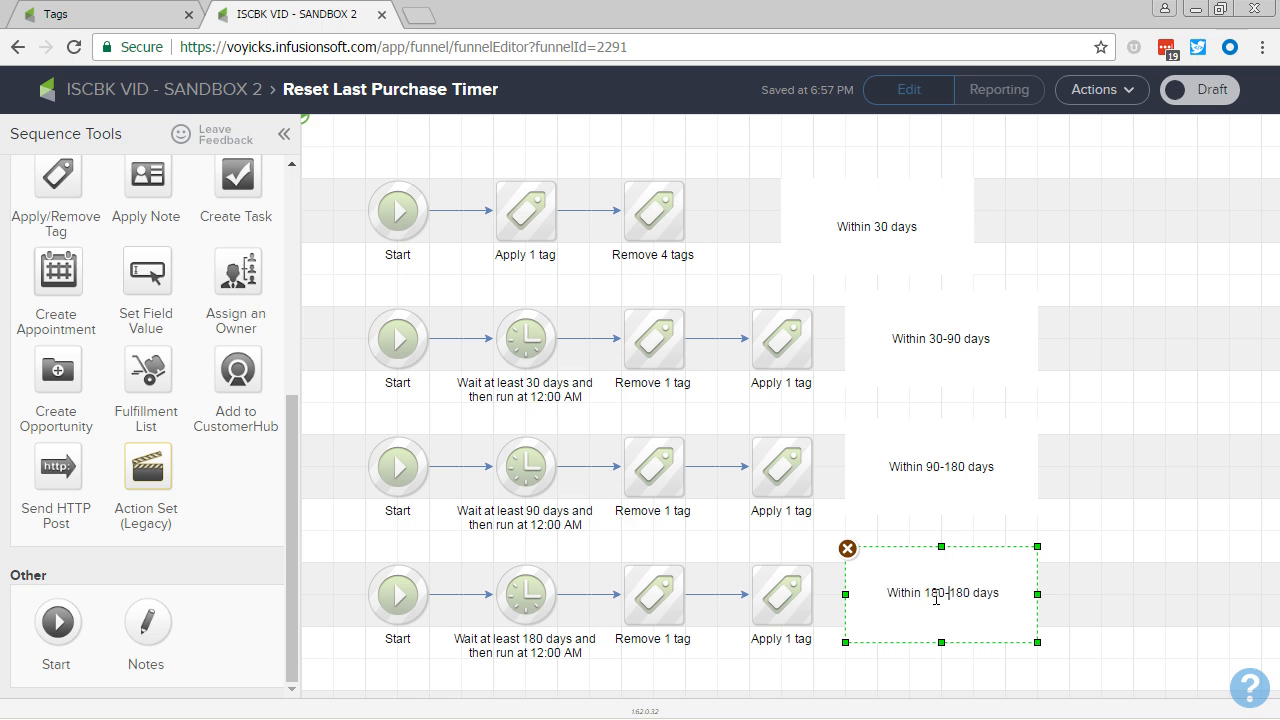
pyautogui.press('Right')
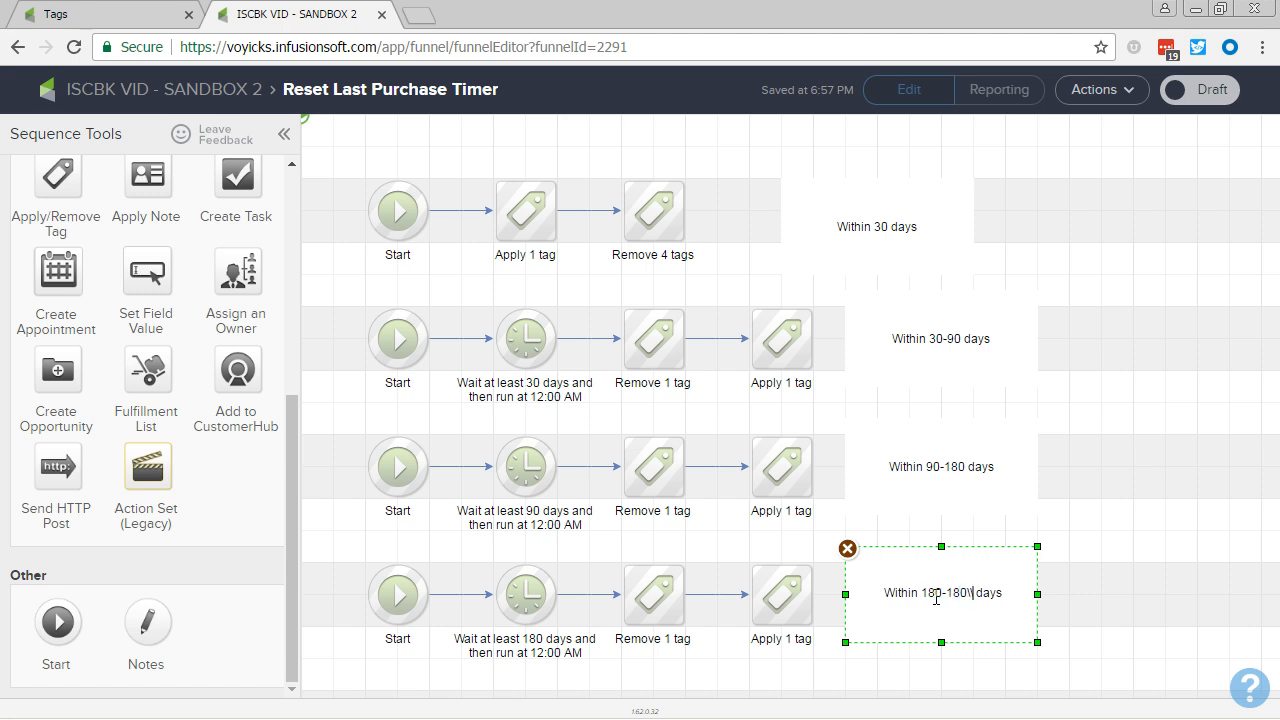
pyautogui.press('BackSpace')
pyautogui.press('BackSpace')
pyautogui.press('BackSpace')
pyautogui.write('365')
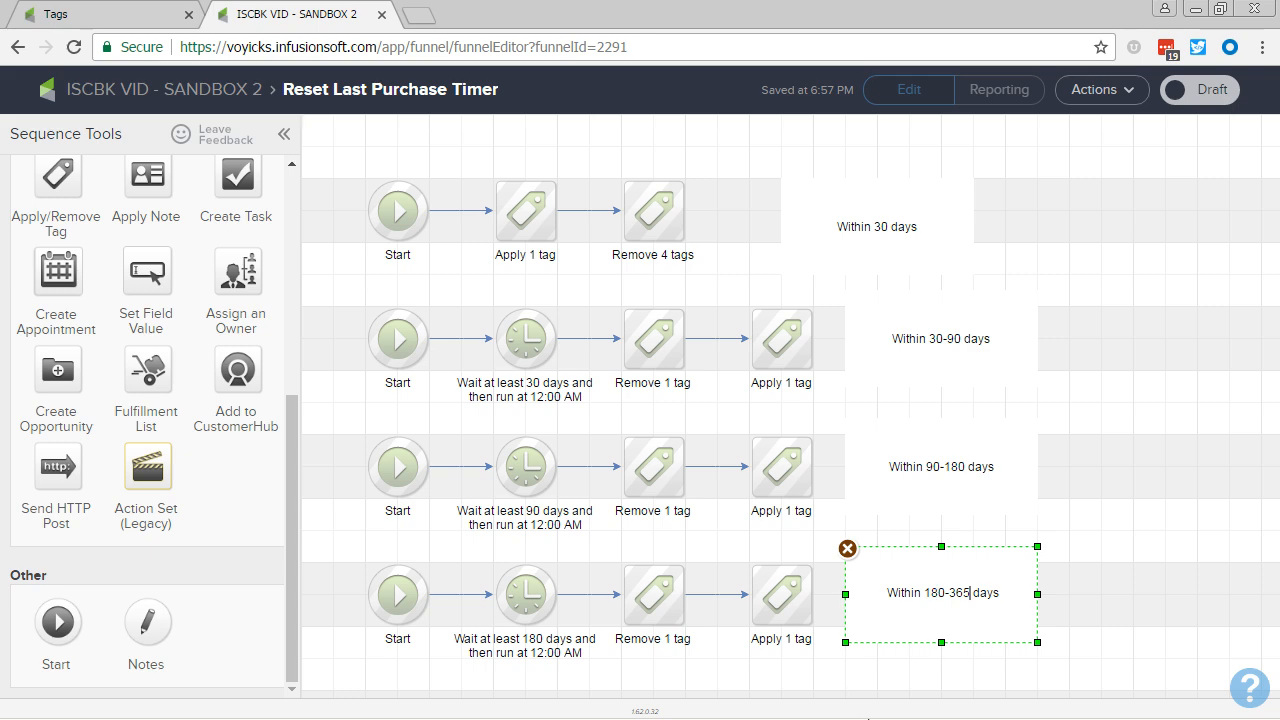
pyautogui.click(820, 670)
# Step: Duplicate the whole fourth row, including its note, into a fifth row aligned directly below
pyautogui.scroll(-3, 726, 600)
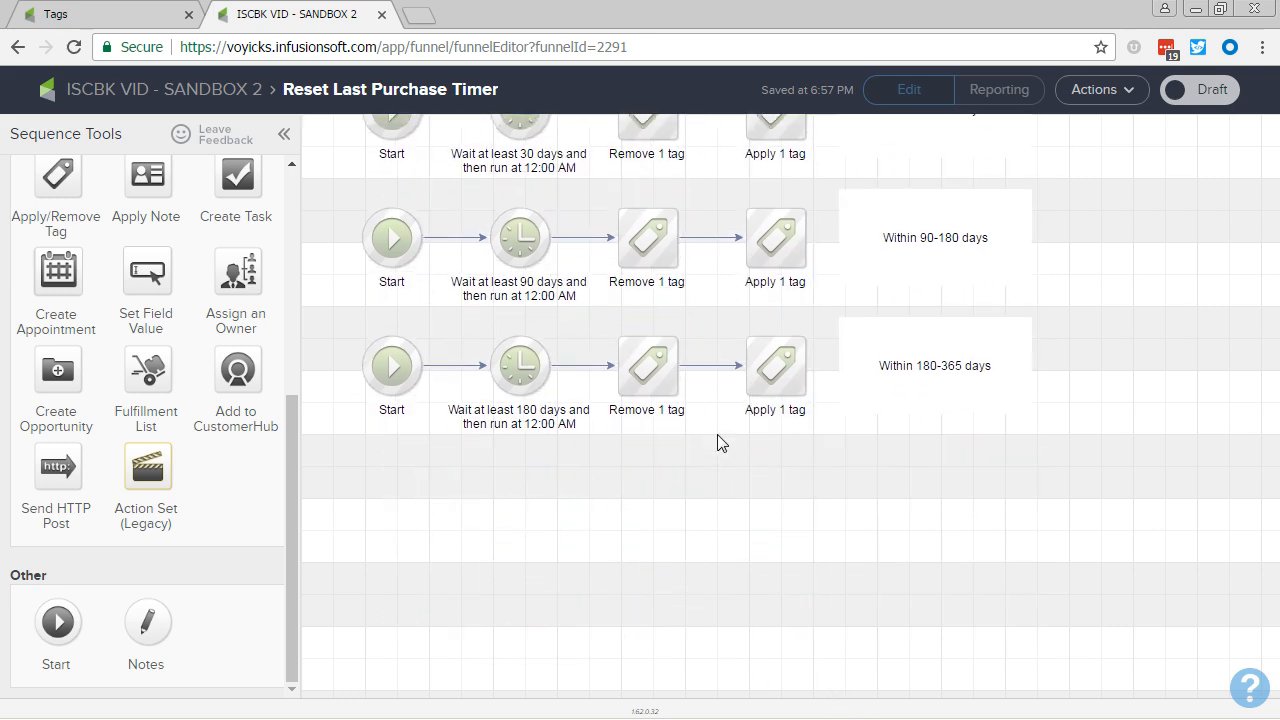
pyautogui.moveTo(1088, 420); pyautogui.dragTo(336, 256)
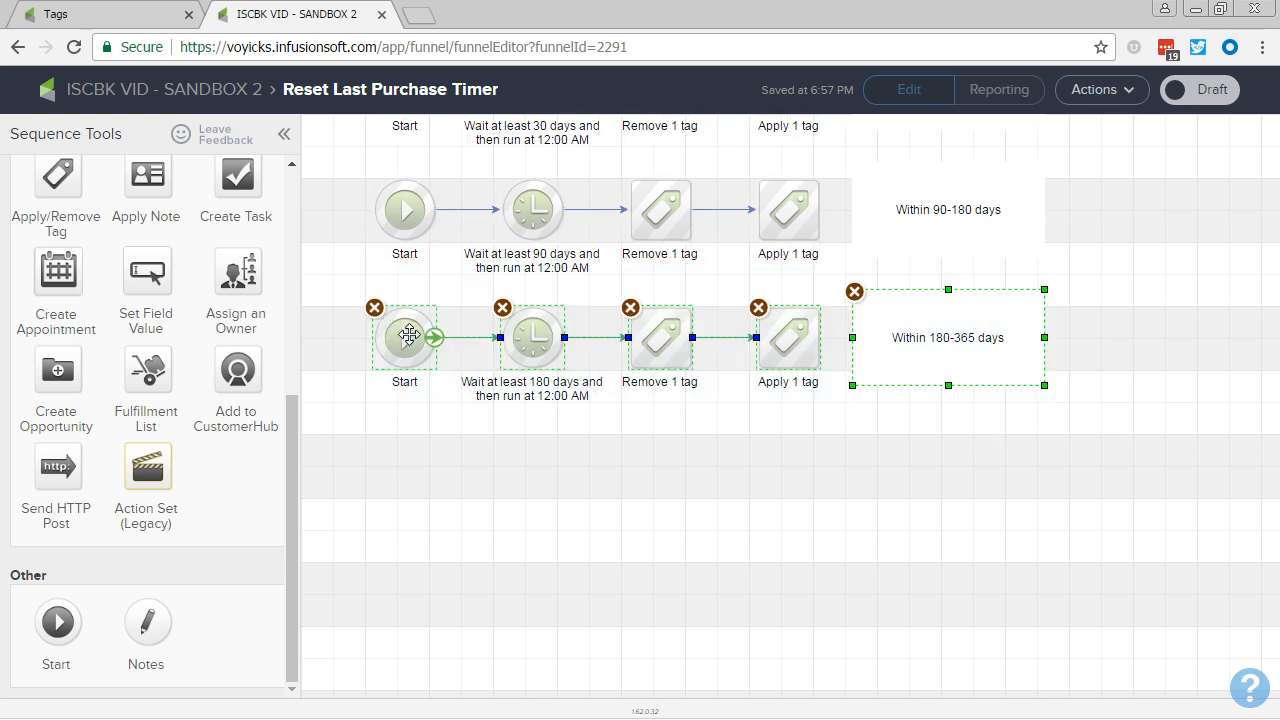
pyautogui.moveTo(409, 335); pyautogui.dragTo(406, 479)
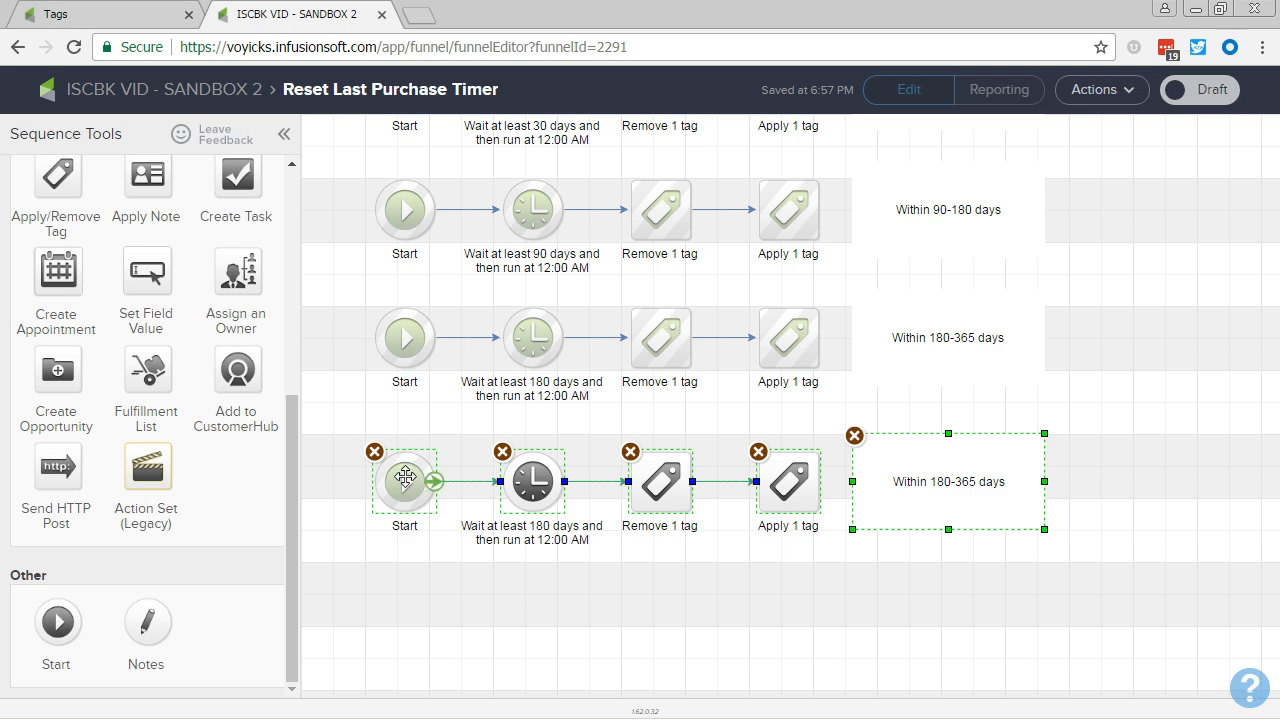
pyautogui.click(423, 538)
# Step: Change the fifth row's note to read "Over 365 days"
pyautogui.click(937, 497)
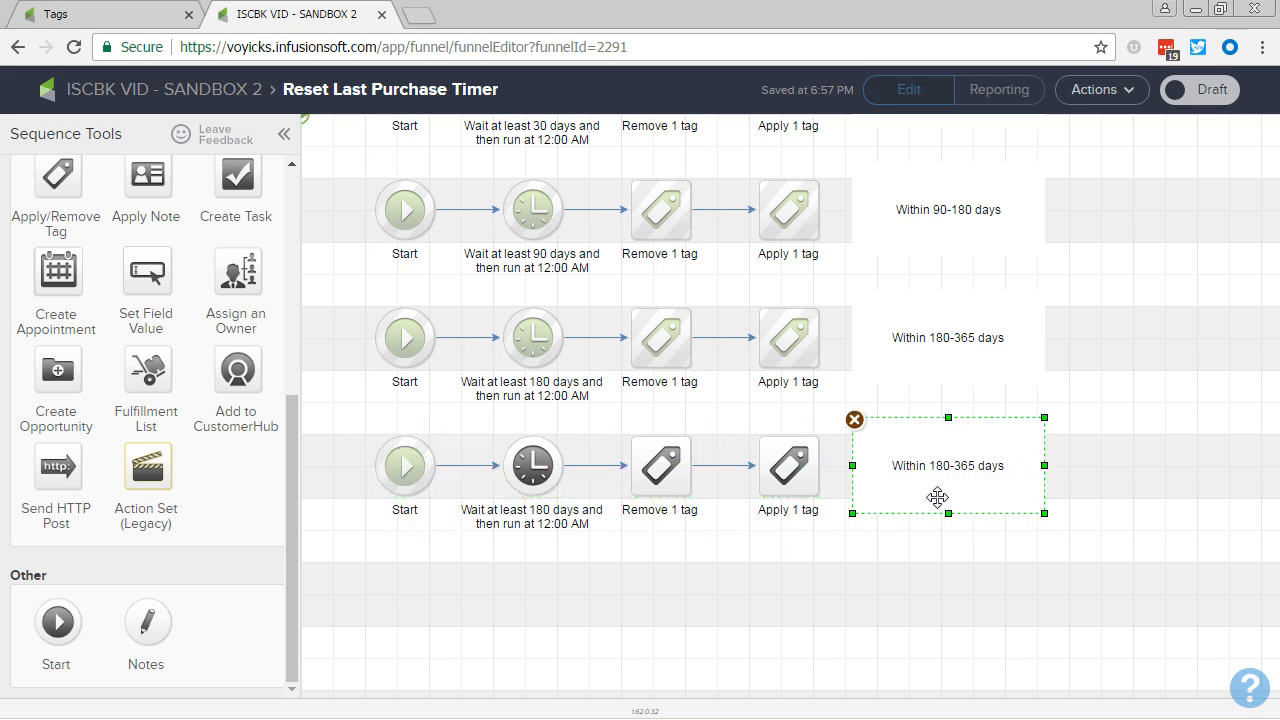
pyautogui.doubleClick(937, 497)
pyautogui.click(938, 463)
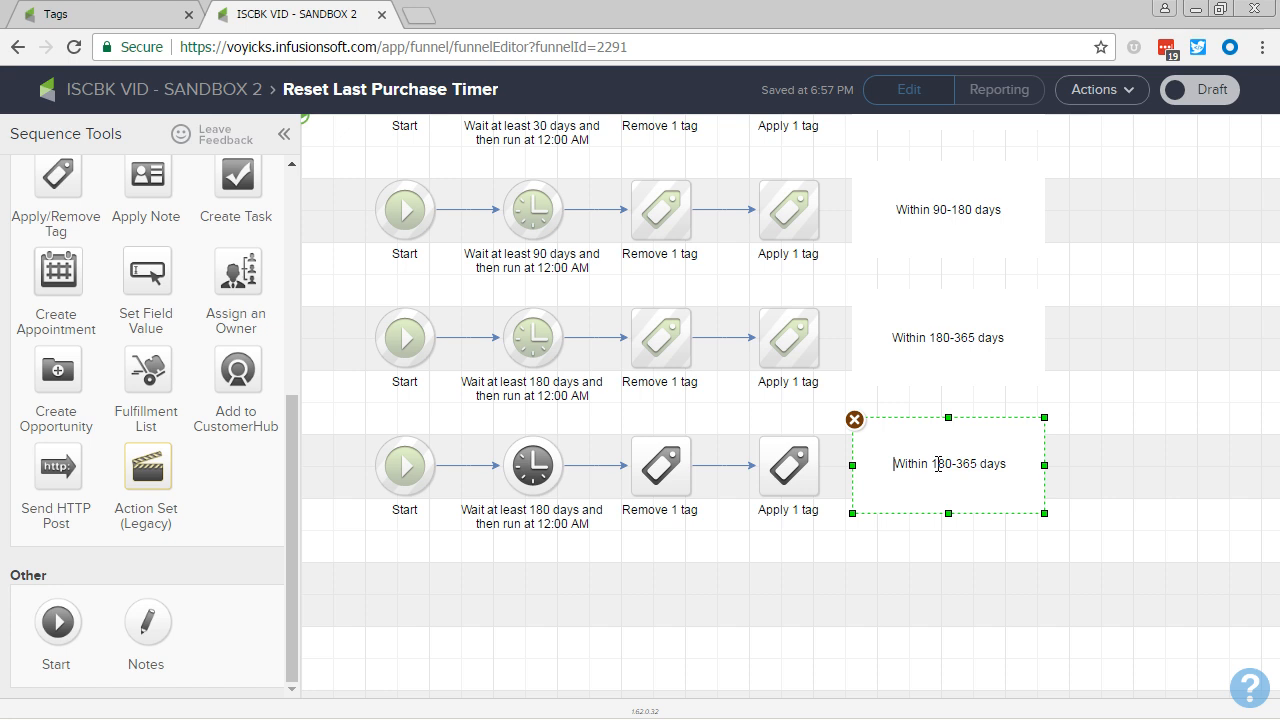
pyautogui.hotkey('shift', 'End')
pyautogui.hotkey('ctrl', 'shift', 'Left')
pyautogui.hotkey('ctrl', 'shift', 'Left')
pyautogui.write('Over')
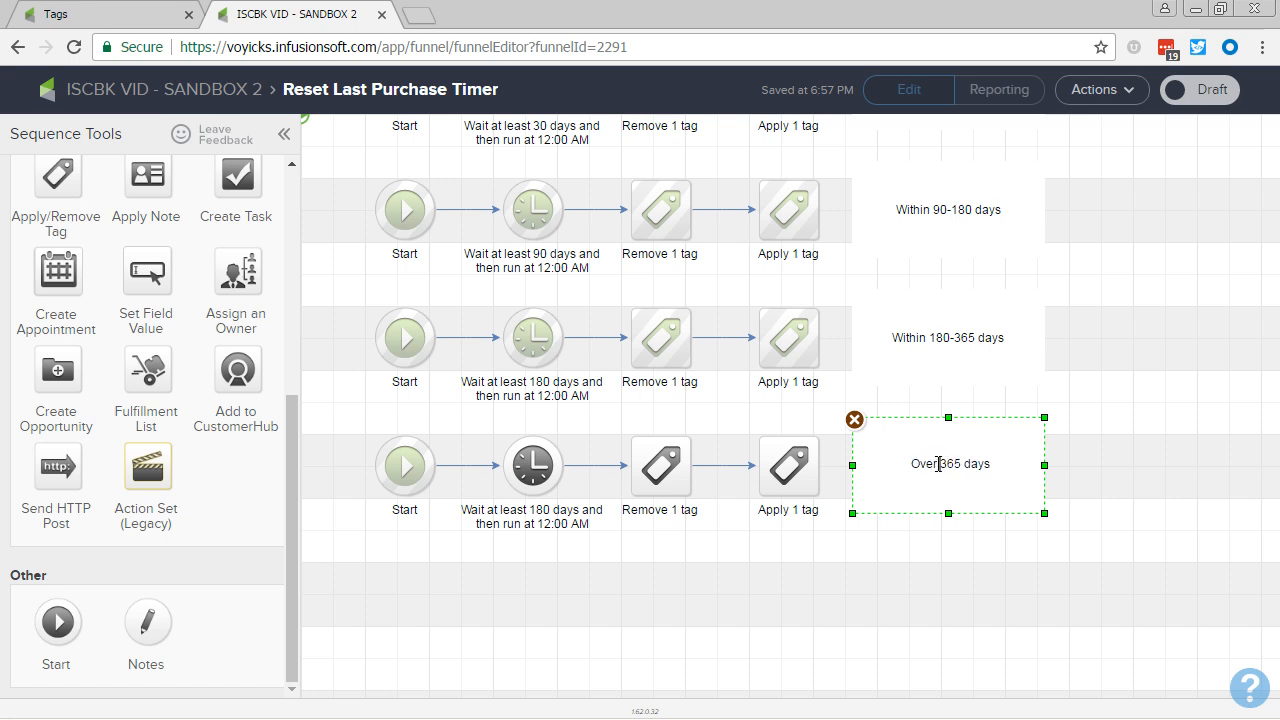
pyautogui.click(866, 580)
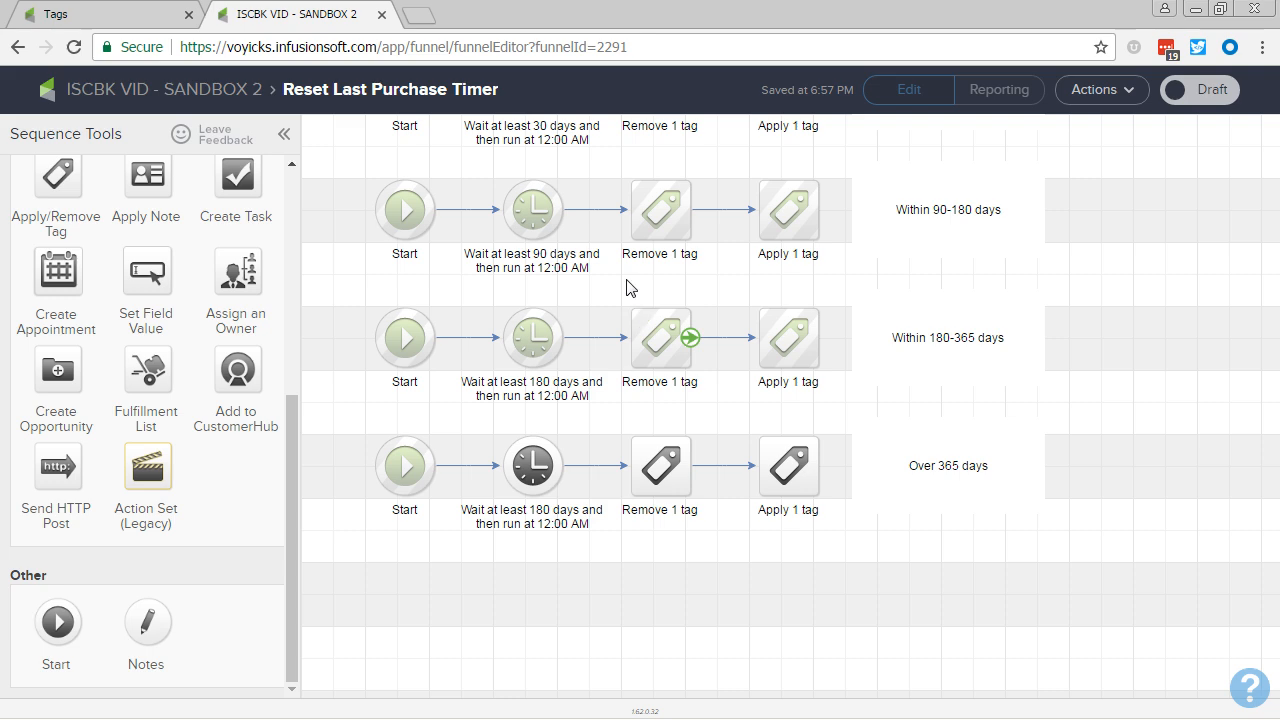
# Step: Set the fifth row's delay timer to wait at least 12 months and save it
pyautogui.scroll(3, 727, 320)
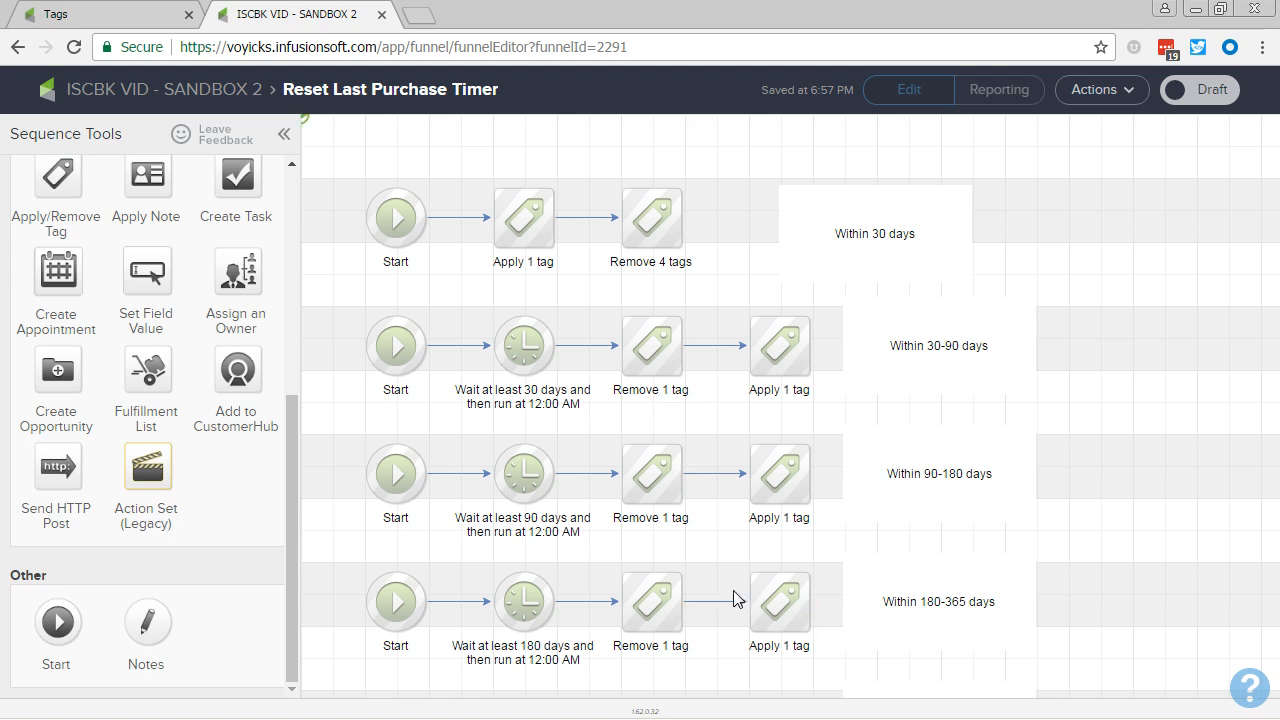
pyautogui.moveTo(724, 580); pyautogui.dragTo(738, 286)
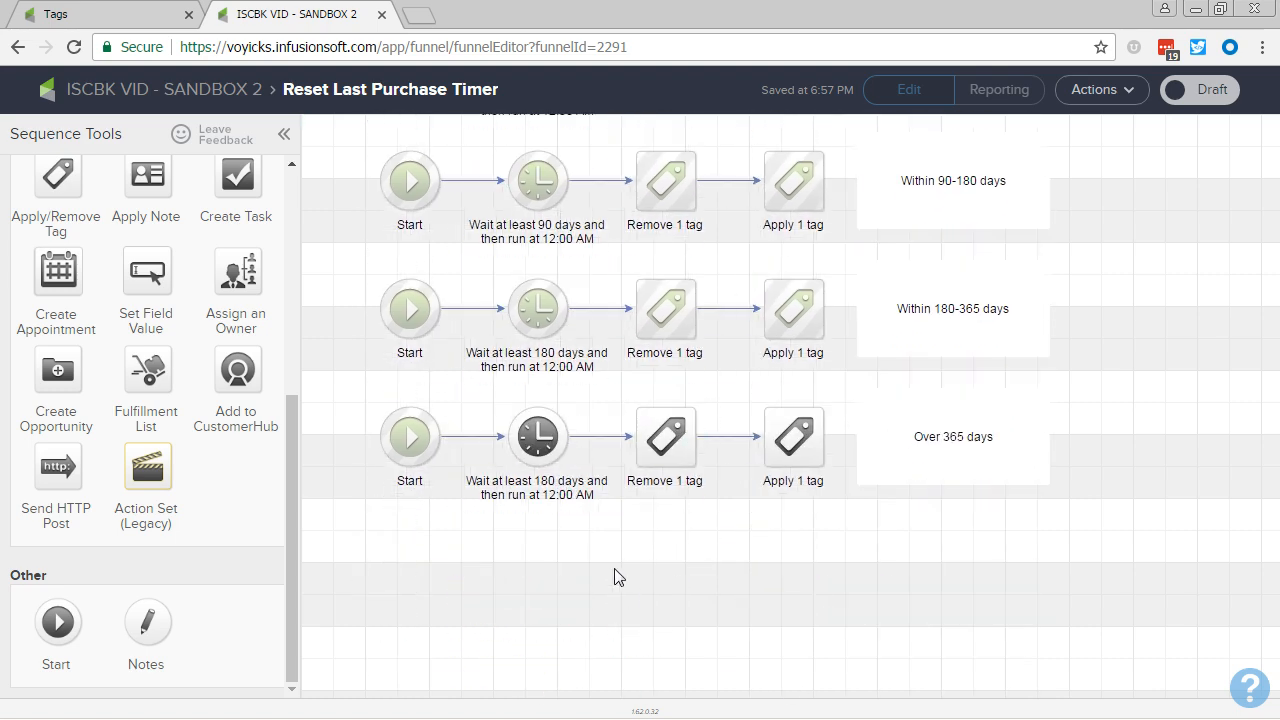
pyautogui.moveTo(614, 574); pyautogui.dragTo(592, 719)
pyautogui.rightClick(592, 719)
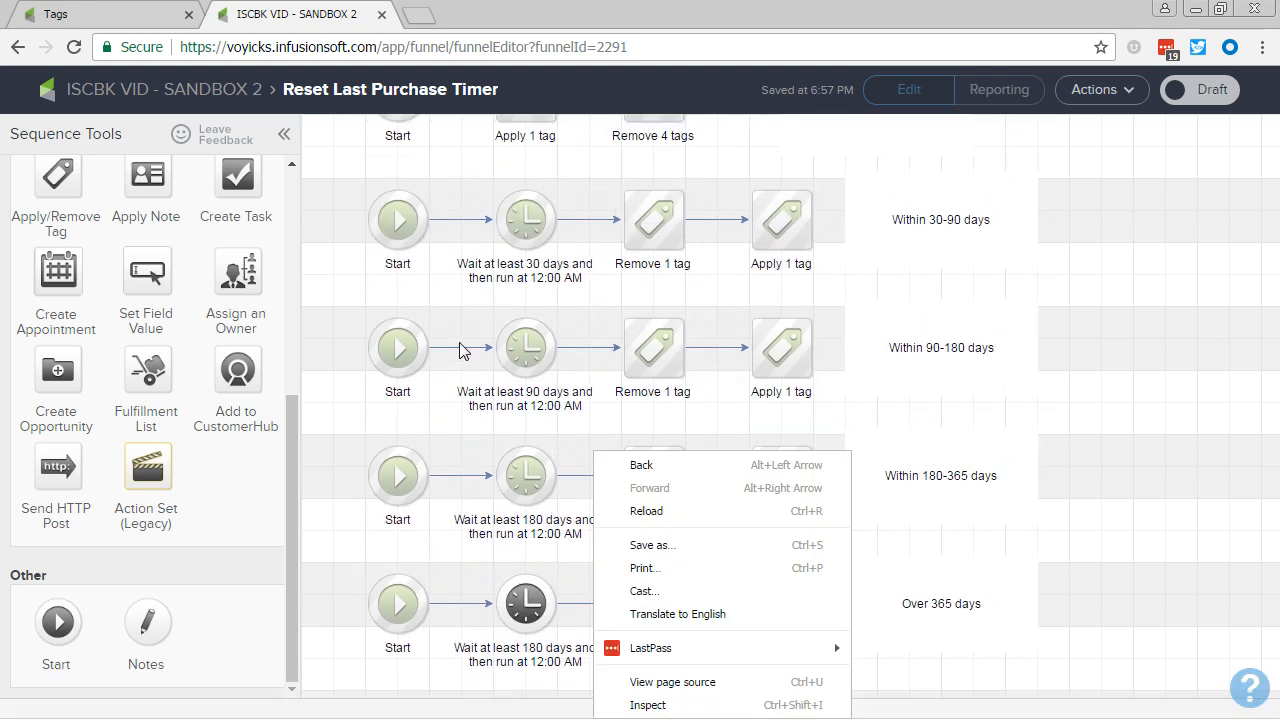
pyautogui.click(460, 312)
pyautogui.moveTo(460, 312); pyautogui.dragTo(450, 398)
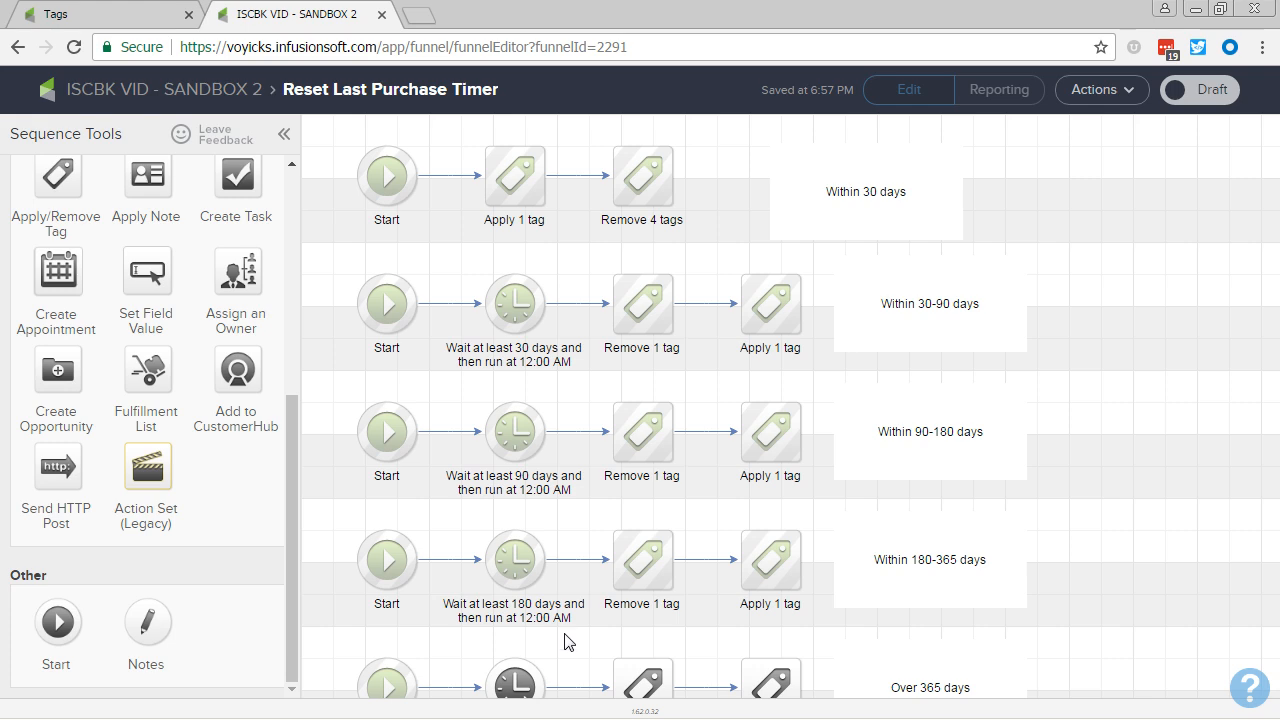
pyautogui.moveTo(565, 641); pyautogui.dragTo(575, 431)
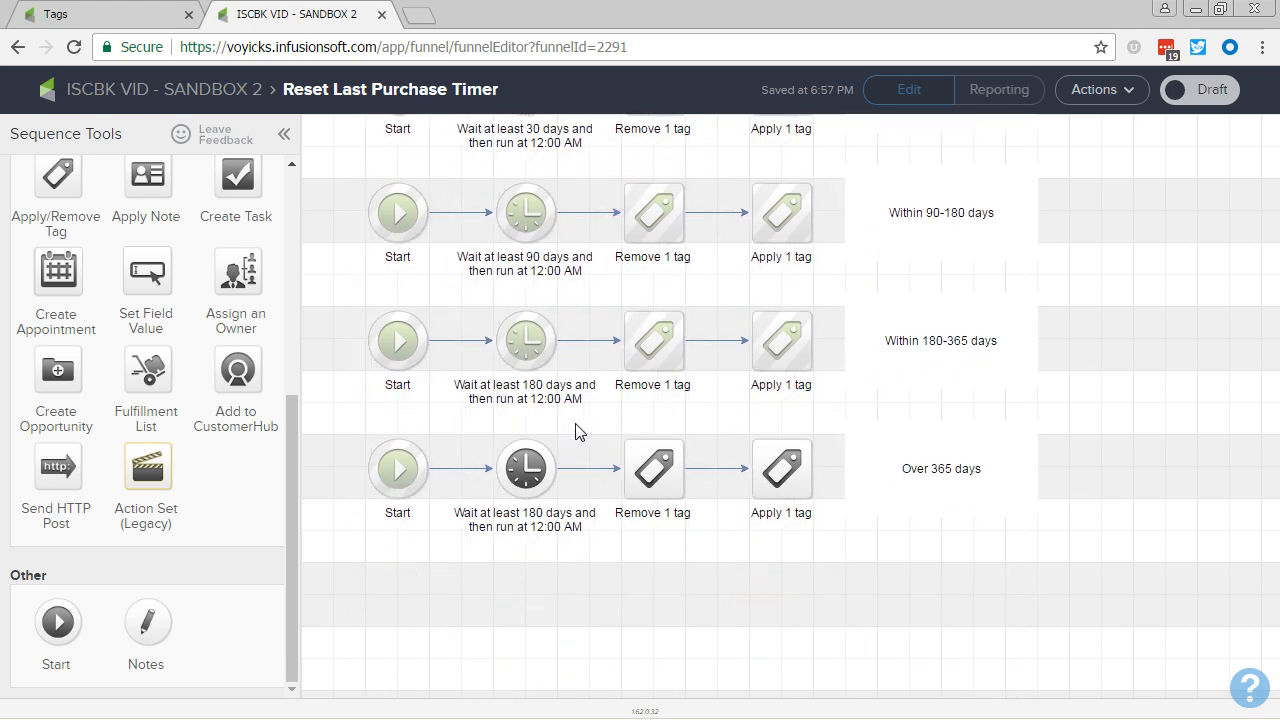
pyautogui.doubleClick(530, 472)
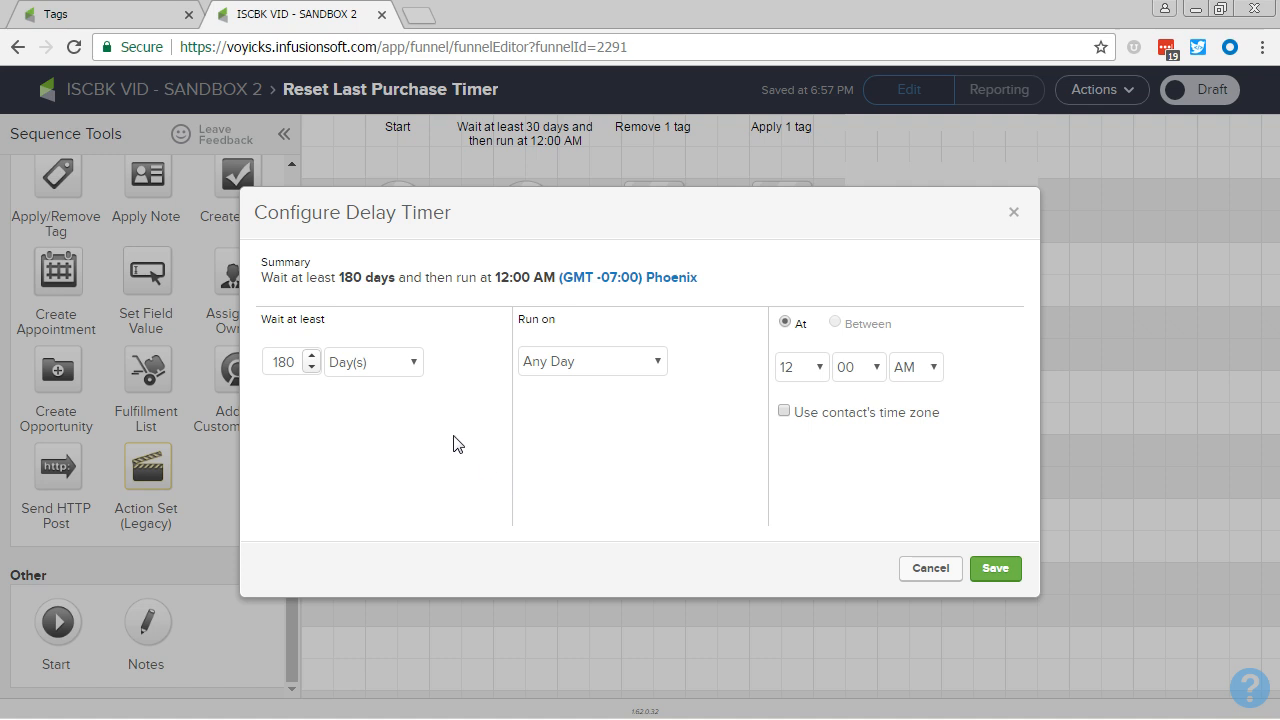
pyautogui.click(405, 361)
pyautogui.click(389, 459)
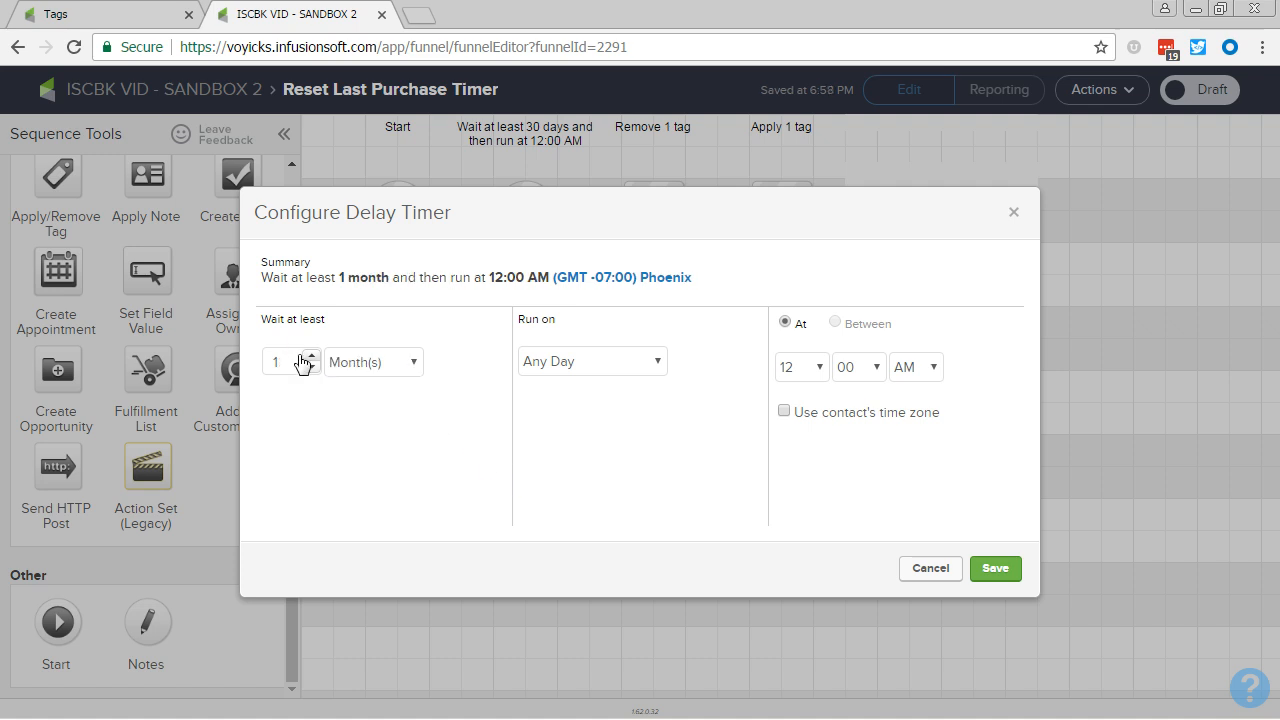
pyautogui.click(309, 356)
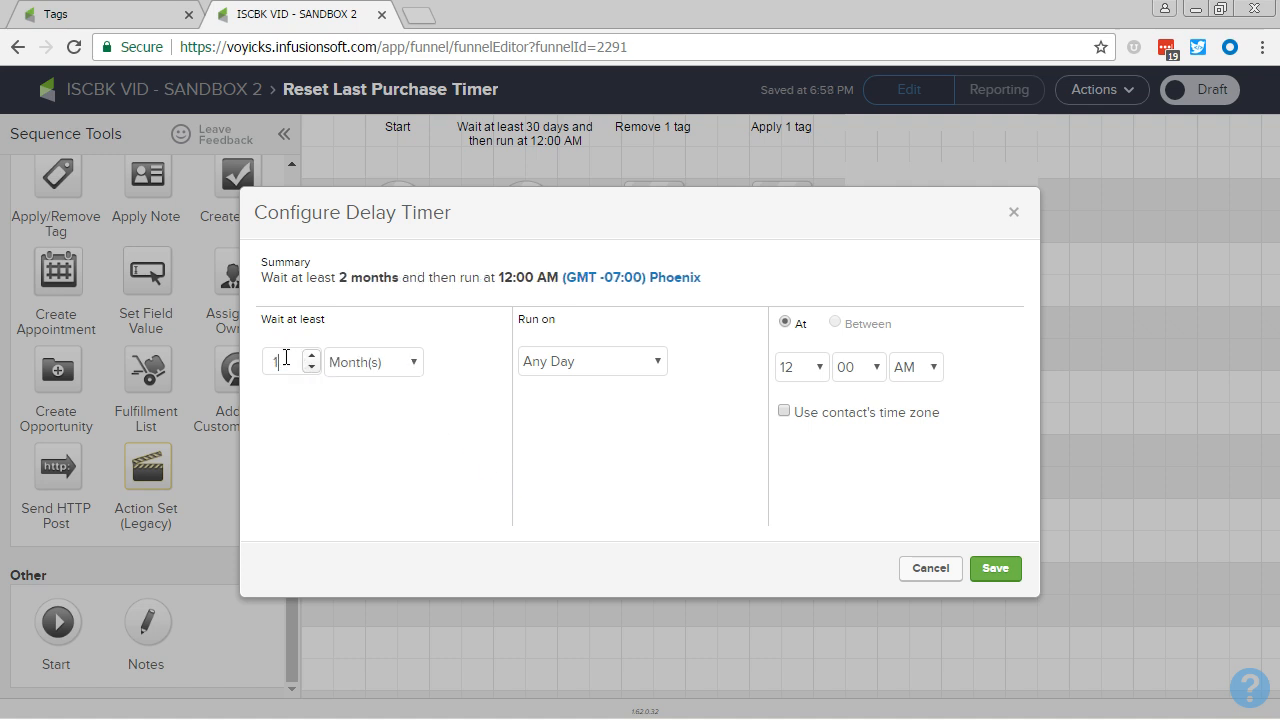
pyautogui.click(995, 568)
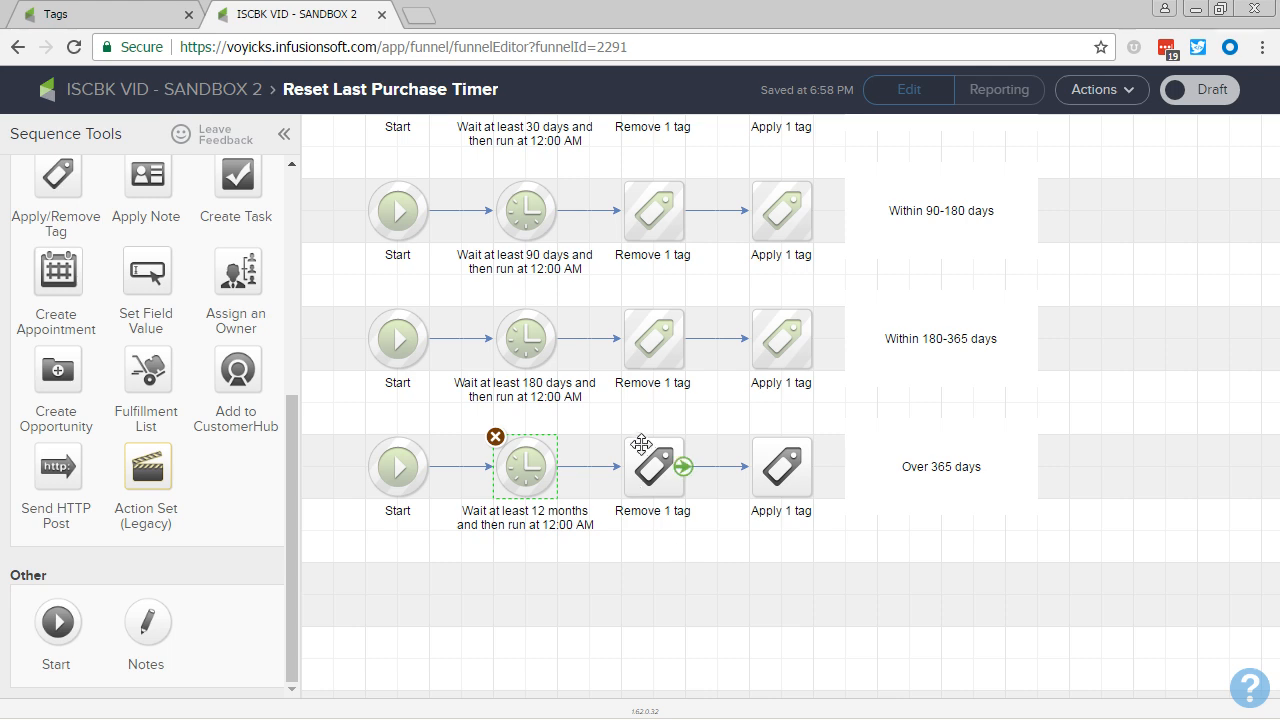
# Step: Replace the tag removed in the fifth row with "Last Purchased -> Within 180 Days - 1 Year" and save it
pyautogui.doubleClick(648, 472)
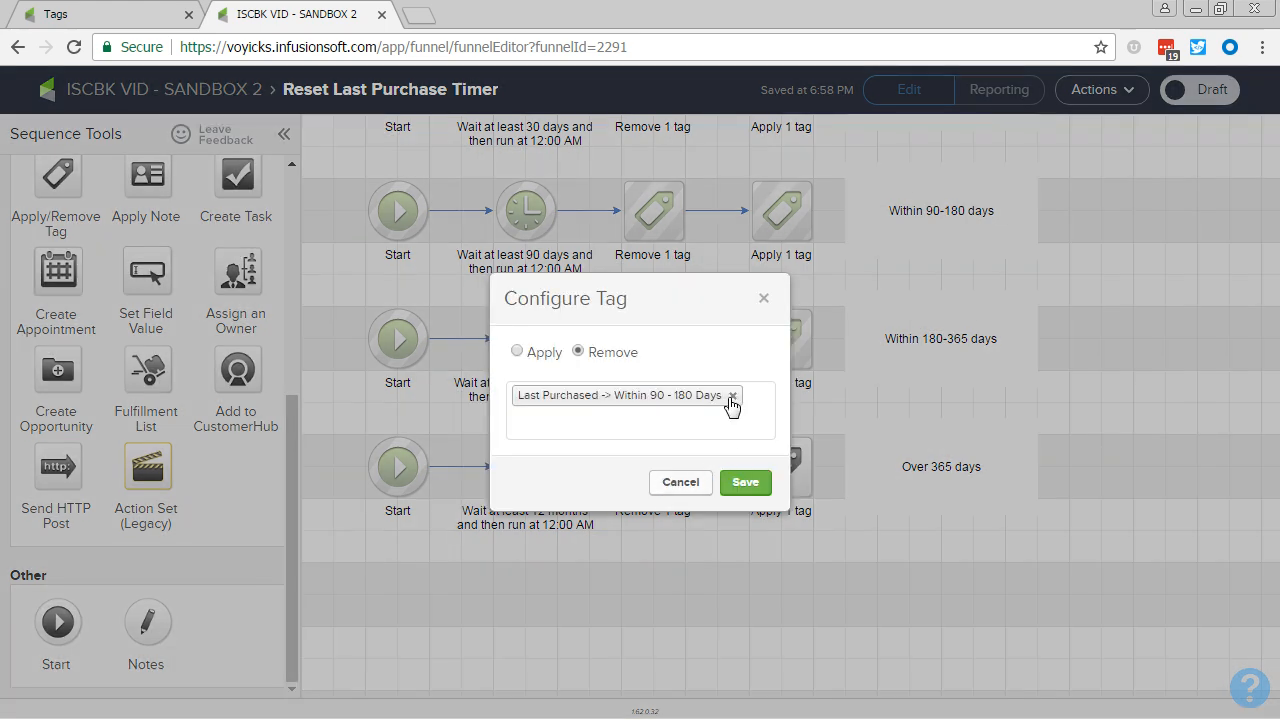
pyautogui.click(730, 398)
pyautogui.write('1')
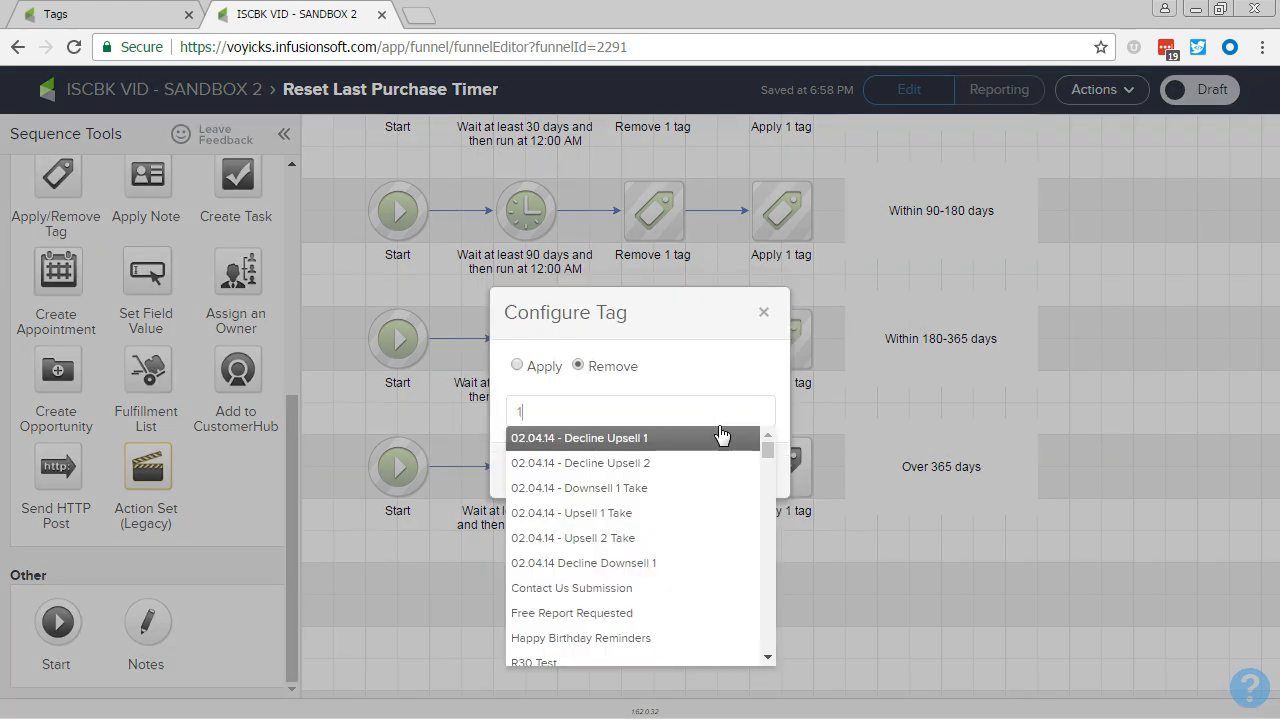
pyautogui.write('80')
pyautogui.click(649, 440)
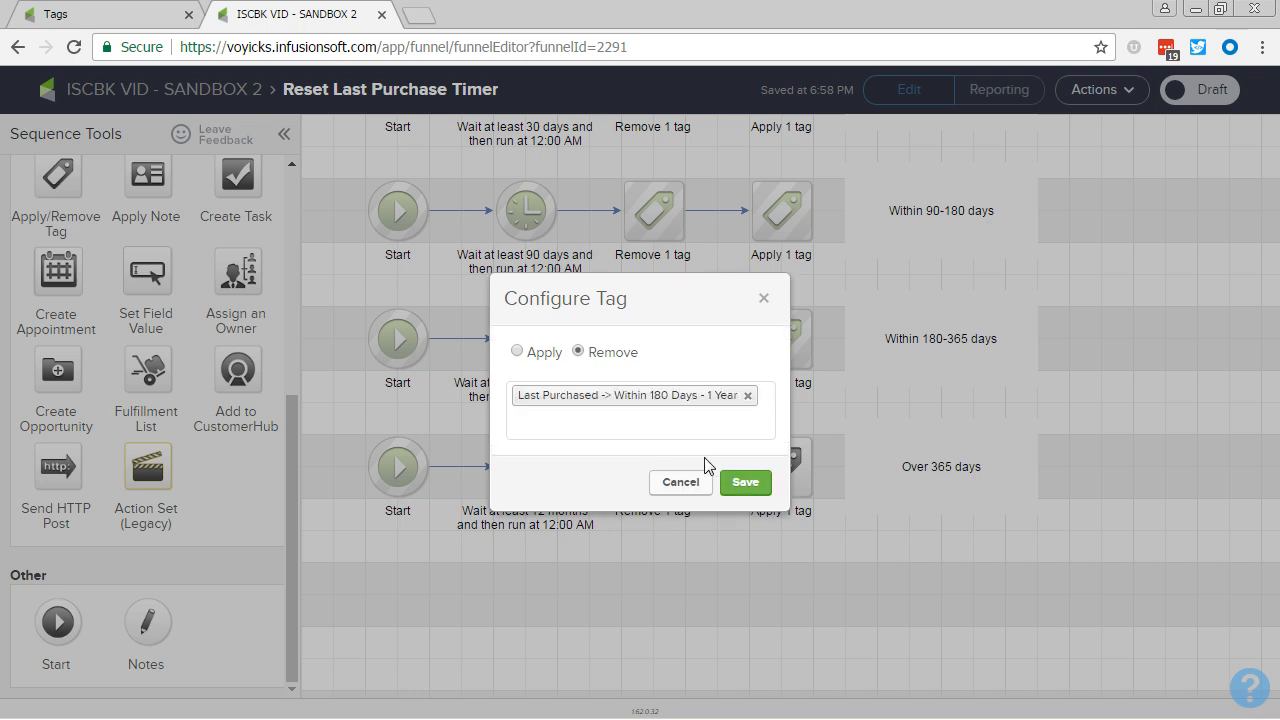
pyautogui.click(752, 488)
# Step: Replace the tag applied in the fifth row with "Last Purchased -> Over 1 Year Ago" and save it
pyautogui.click(760, 478)
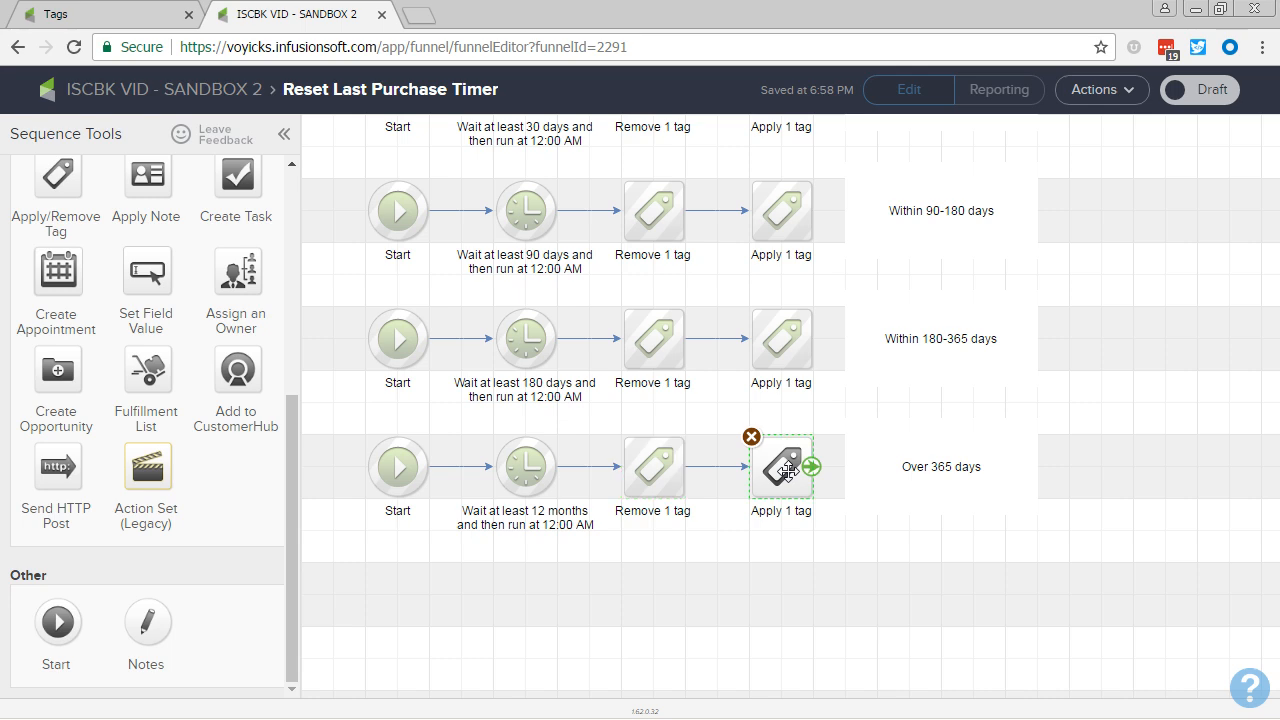
pyautogui.doubleClick(772, 468)
pyautogui.click(748, 397)
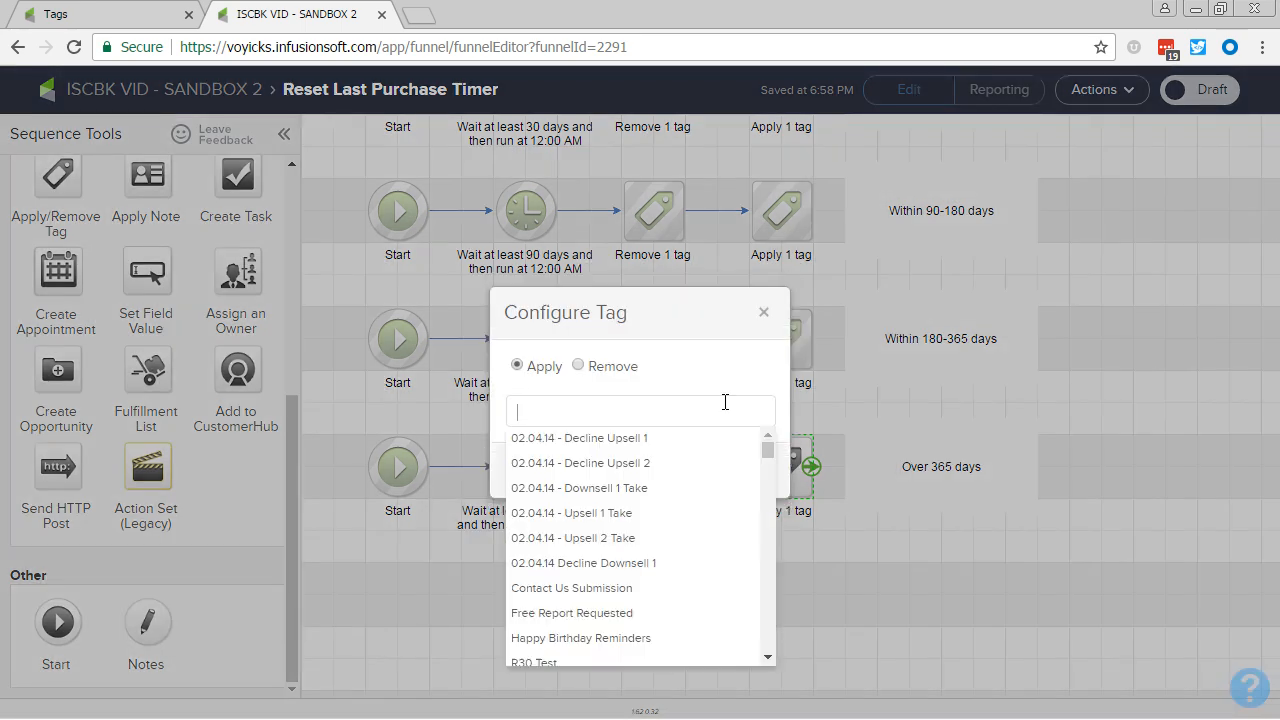
pyautogui.write('ov')
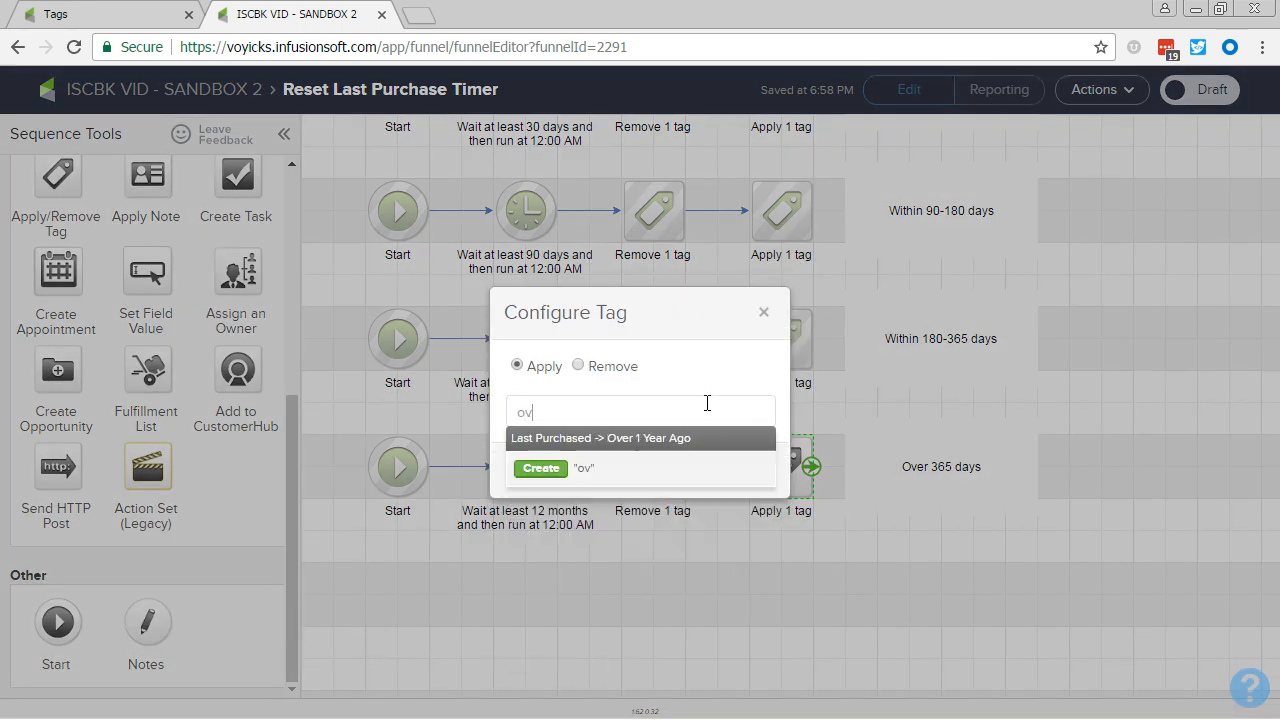
pyautogui.click(711, 443)
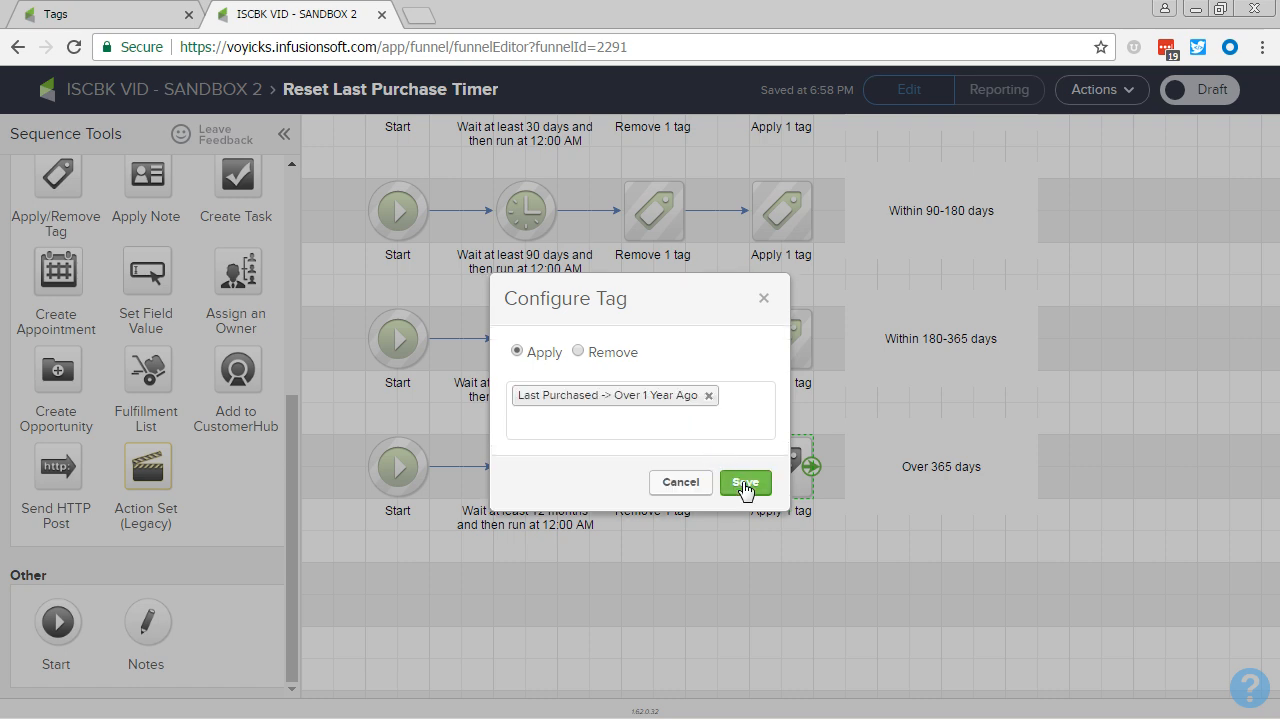
pyautogui.click(748, 484)
pyautogui.click(717, 600)
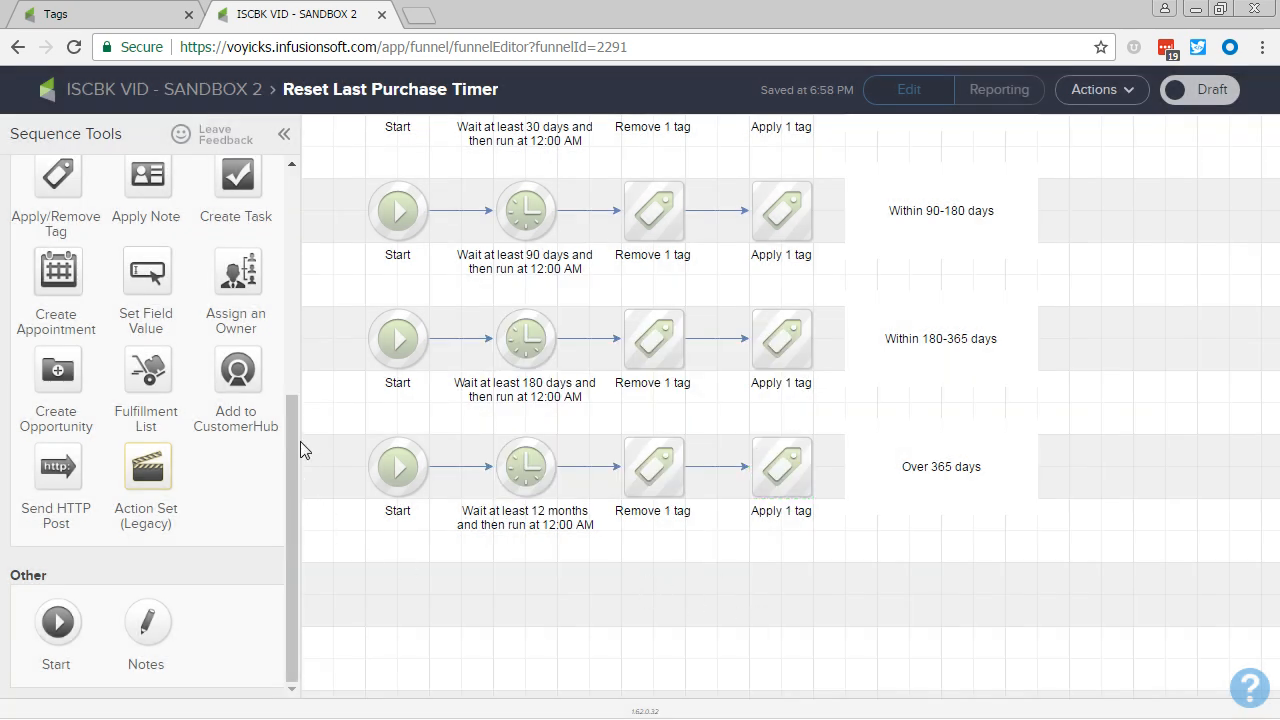
# Step: Mark the Reset Last Purchase Timer sequence as Ready and return to the campaign overview
pyautogui.moveTo(314, 369); pyautogui.dragTo(339, 580)
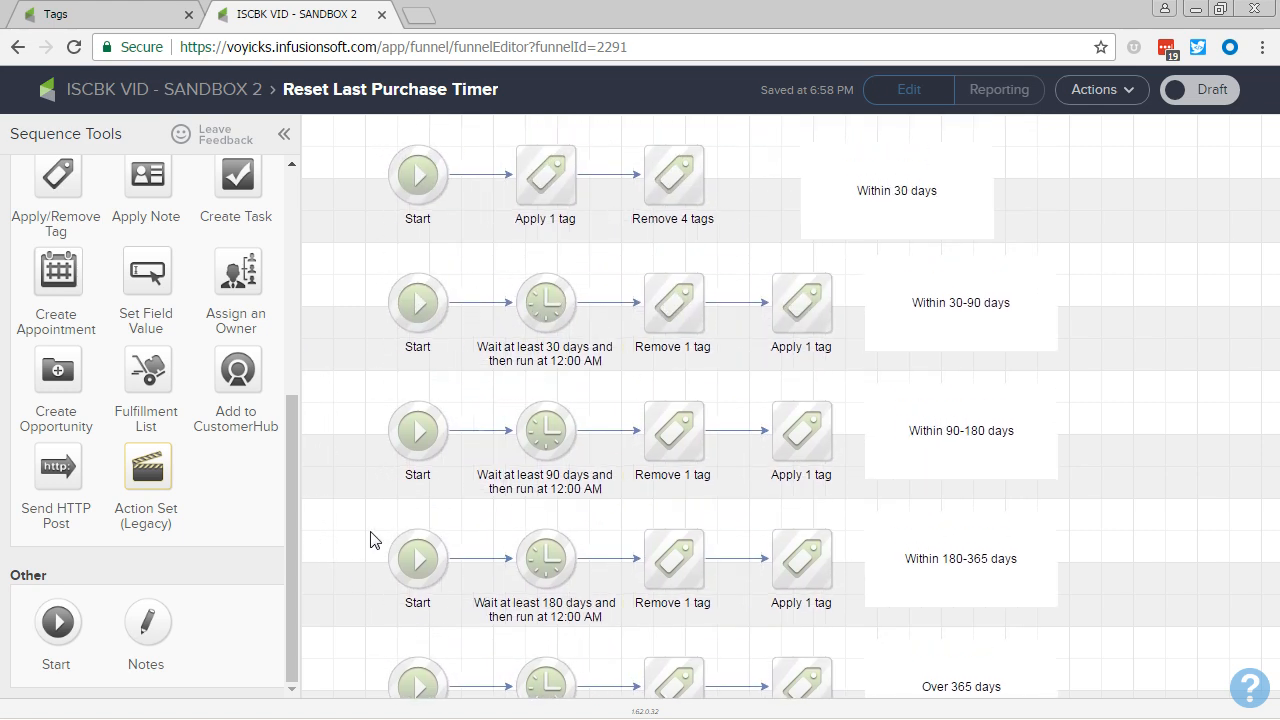
pyautogui.click(1206, 96)
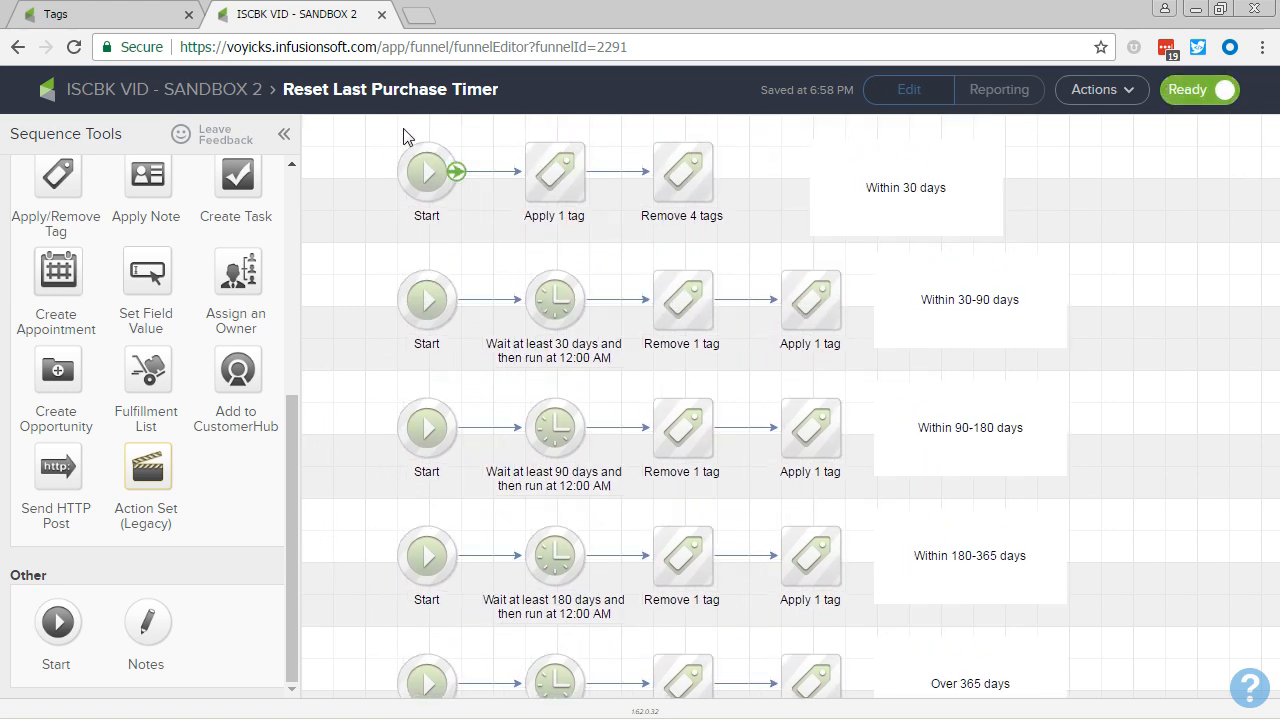
pyautogui.click(230, 92)
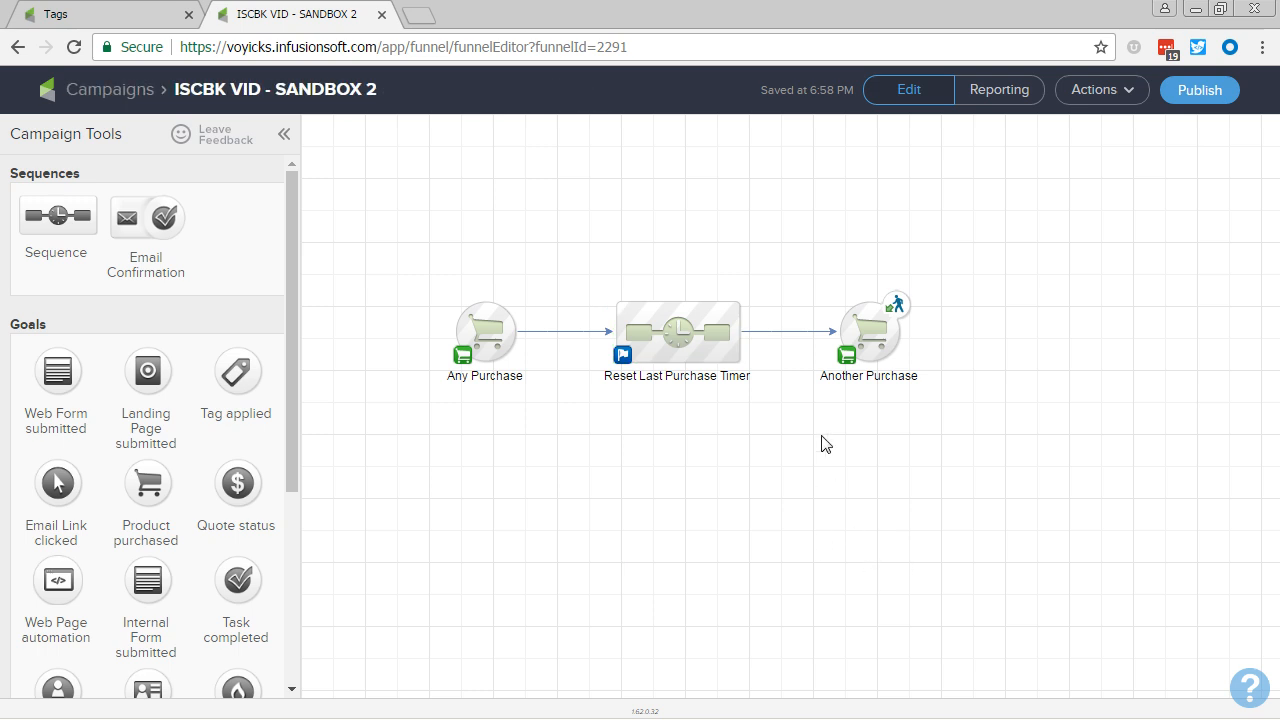
# Step: Examine the Specific Product Purchase option in the Any Purchase goal's settings and leave without saving
pyautogui.doubleClick(697, 320)
pyautogui.click(664, 439)
pyautogui.click(497, 310)
pyautogui.doubleClick(497, 316)
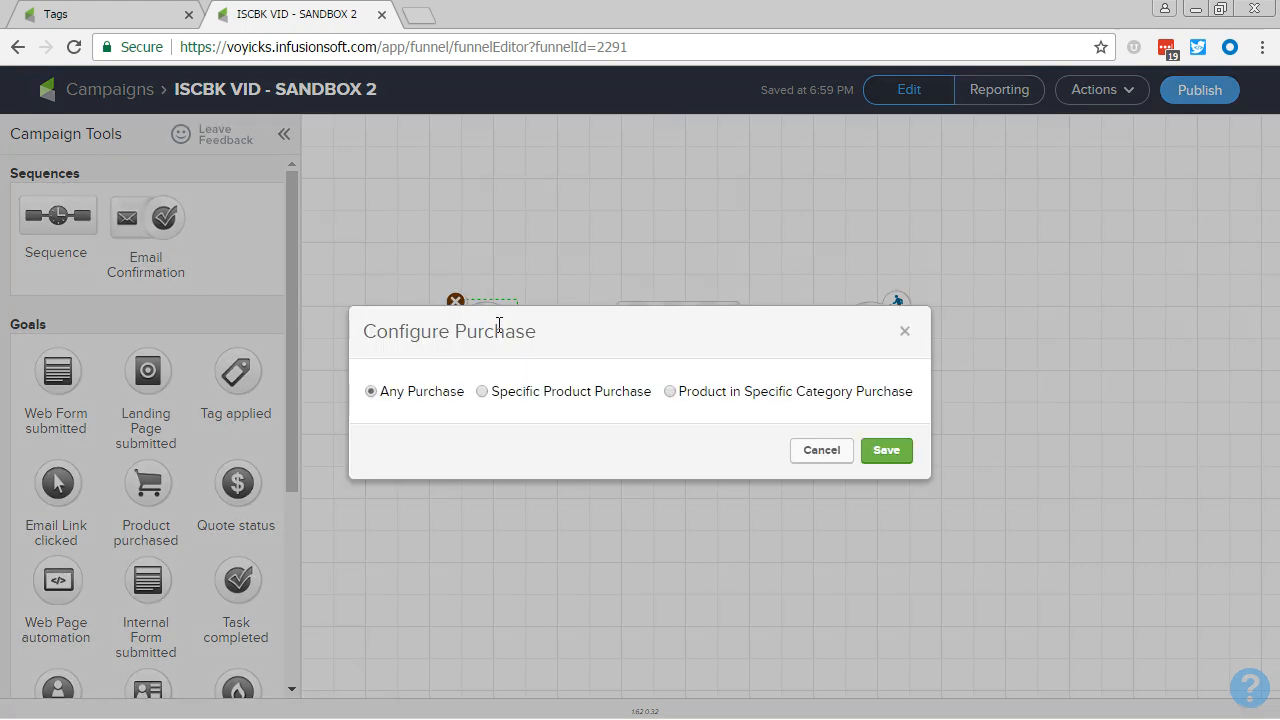
pyautogui.click(482, 392)
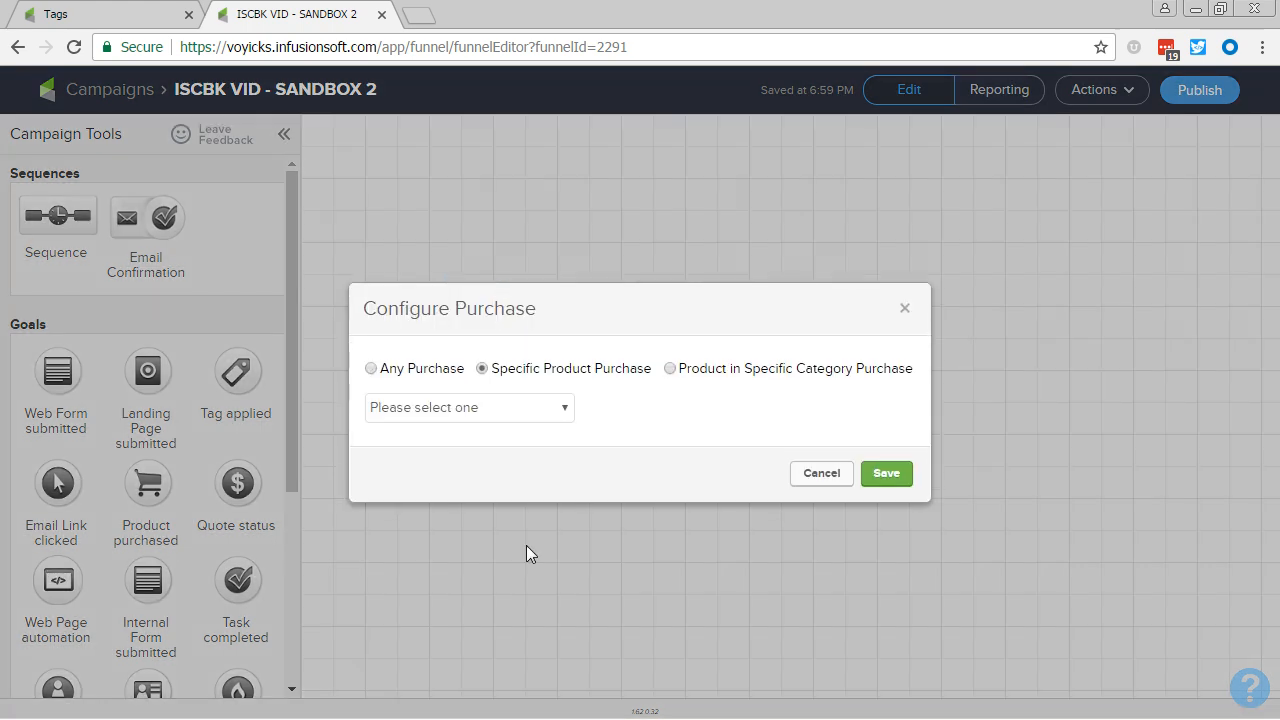
pyautogui.click(845, 475)
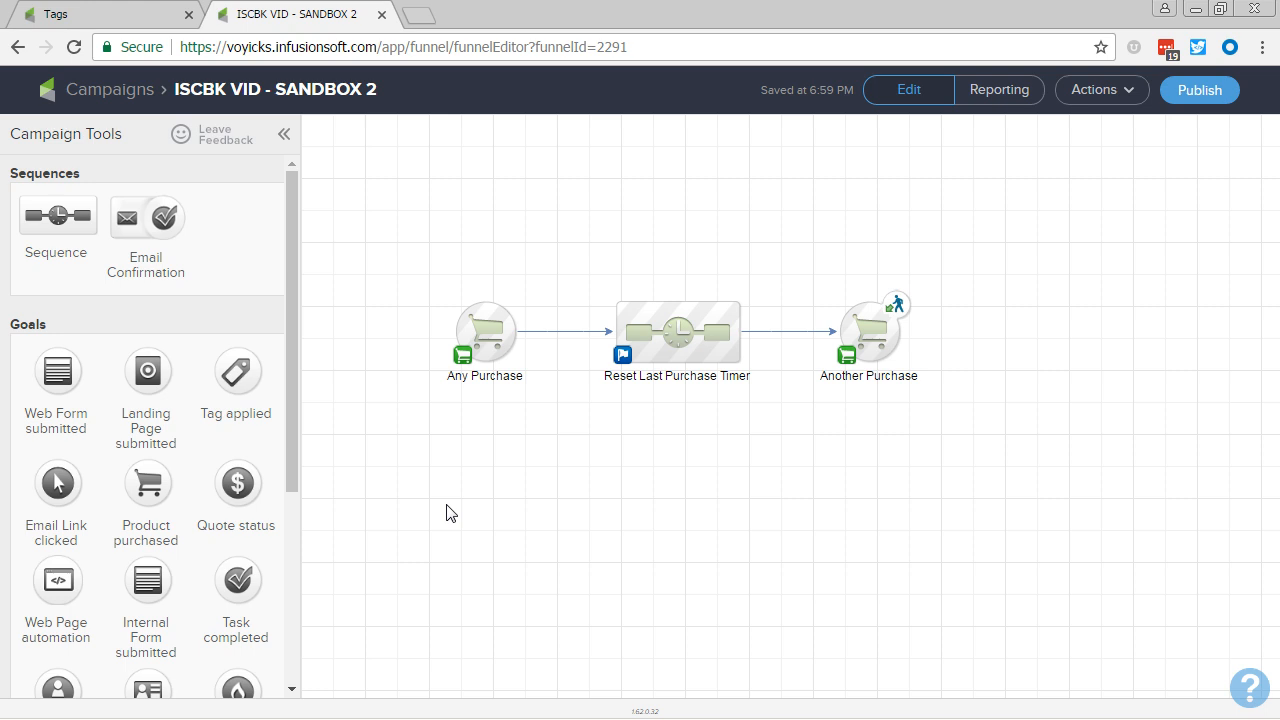
# Step: Convert both the Any Purchase and Another Purchase goals to API goals
pyautogui.moveTo(491, 372)
pyautogui.rightClick(487, 343)
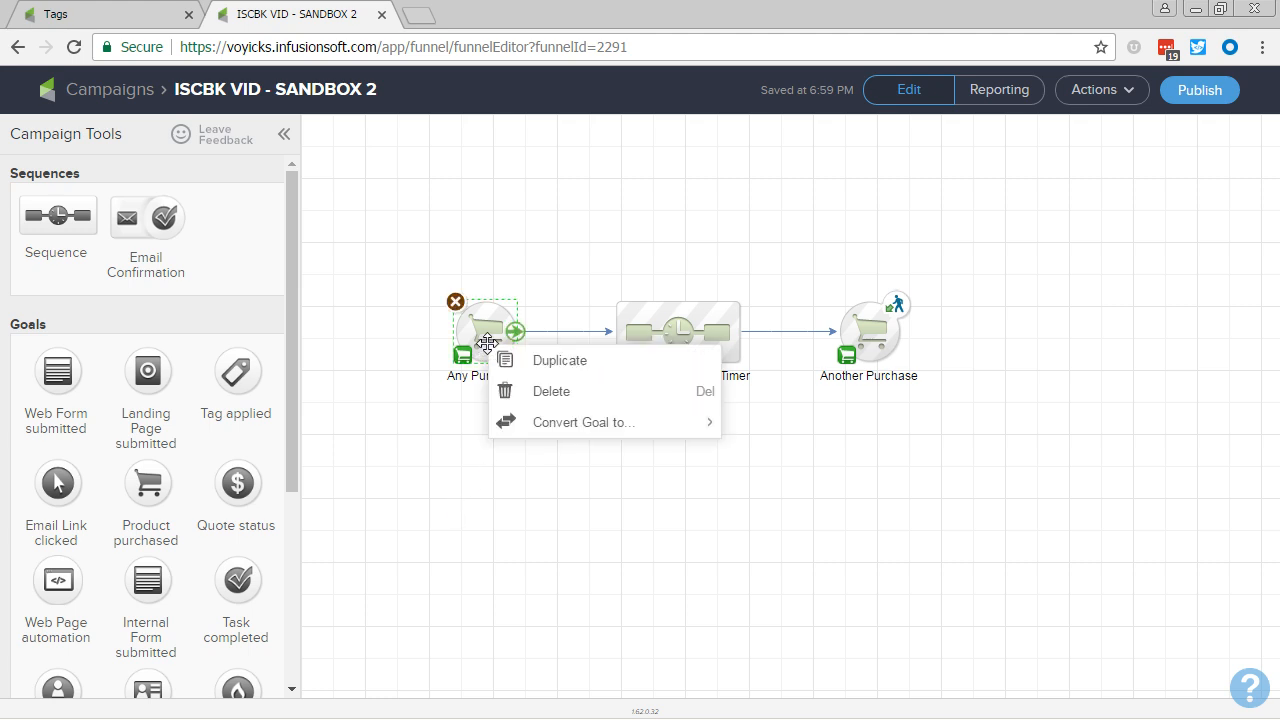
pyautogui.moveTo(560, 423)
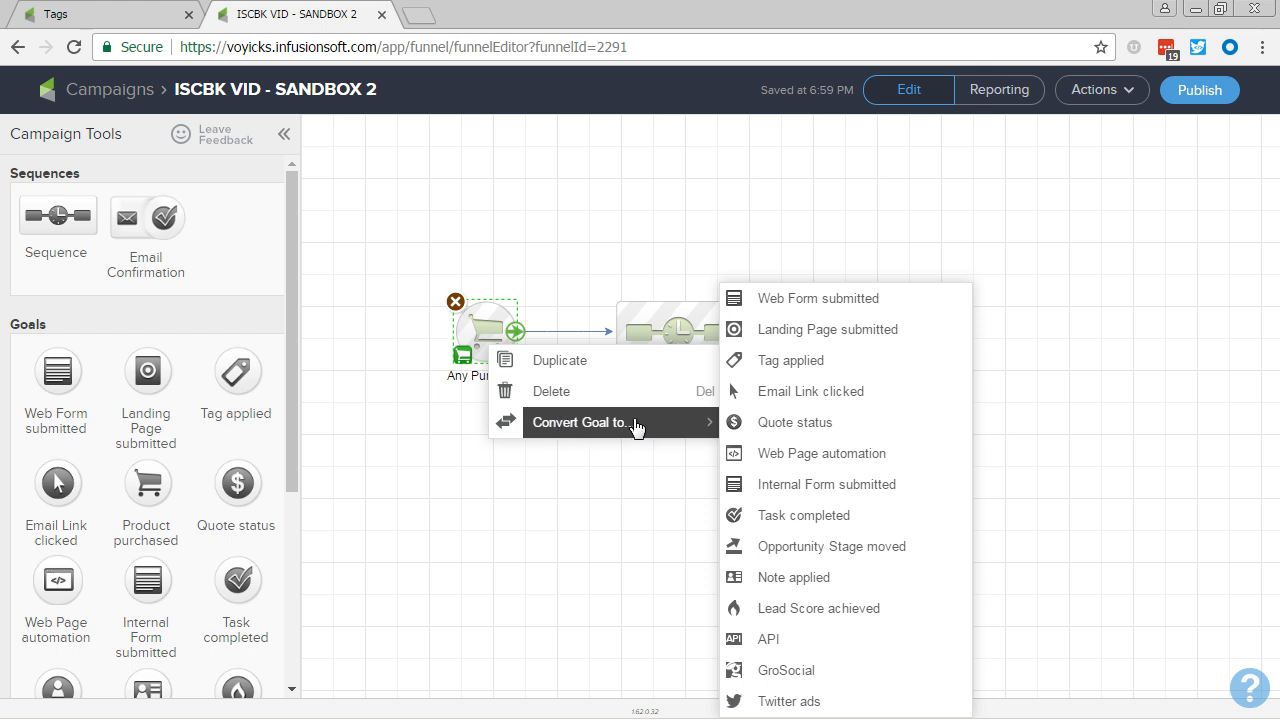
pyautogui.click(763, 646)
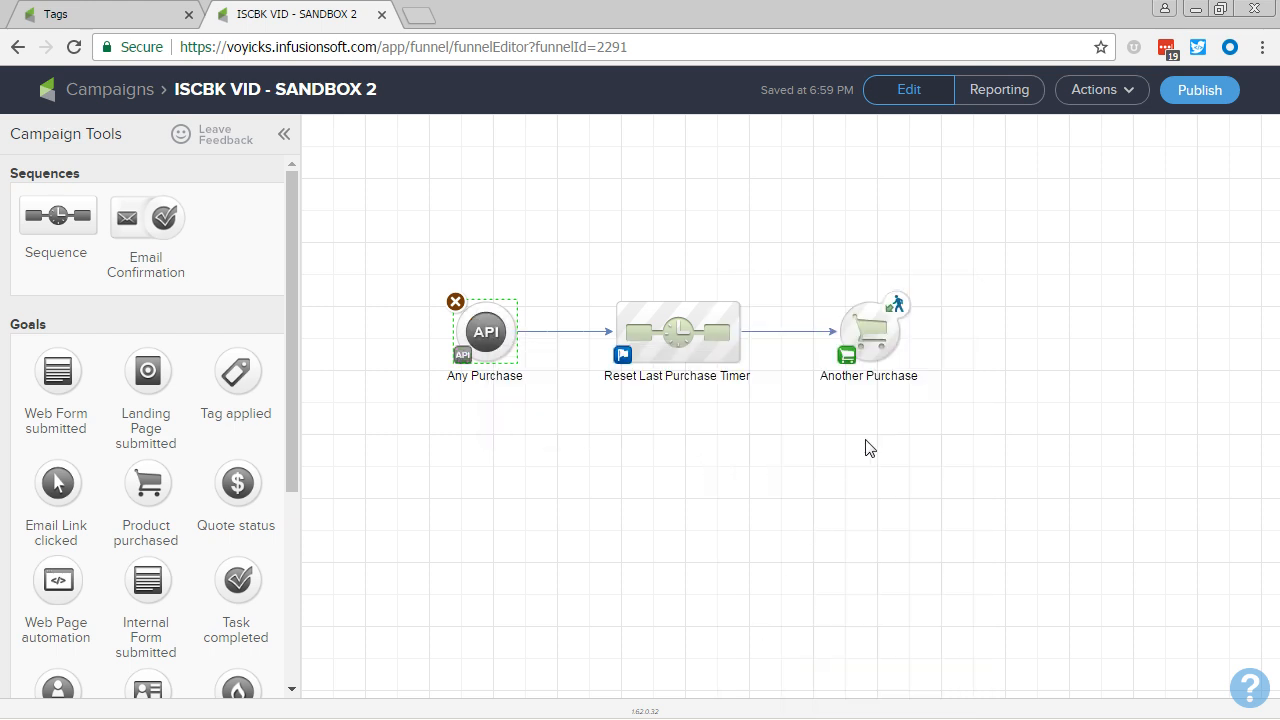
pyautogui.rightClick(873, 330)
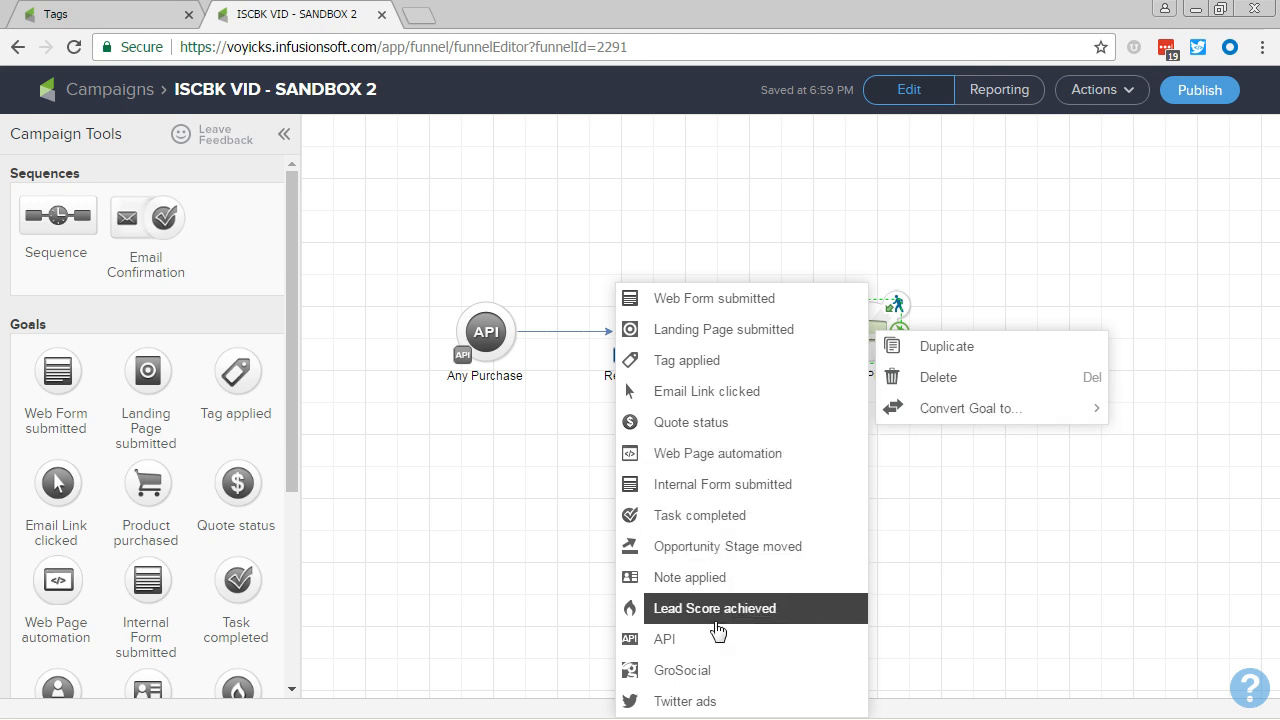
pyautogui.click(655, 635)
# Step: Rename the starting API goal "Any Login" and the ending API goal "Next Login"
pyautogui.doubleClick(497, 374)
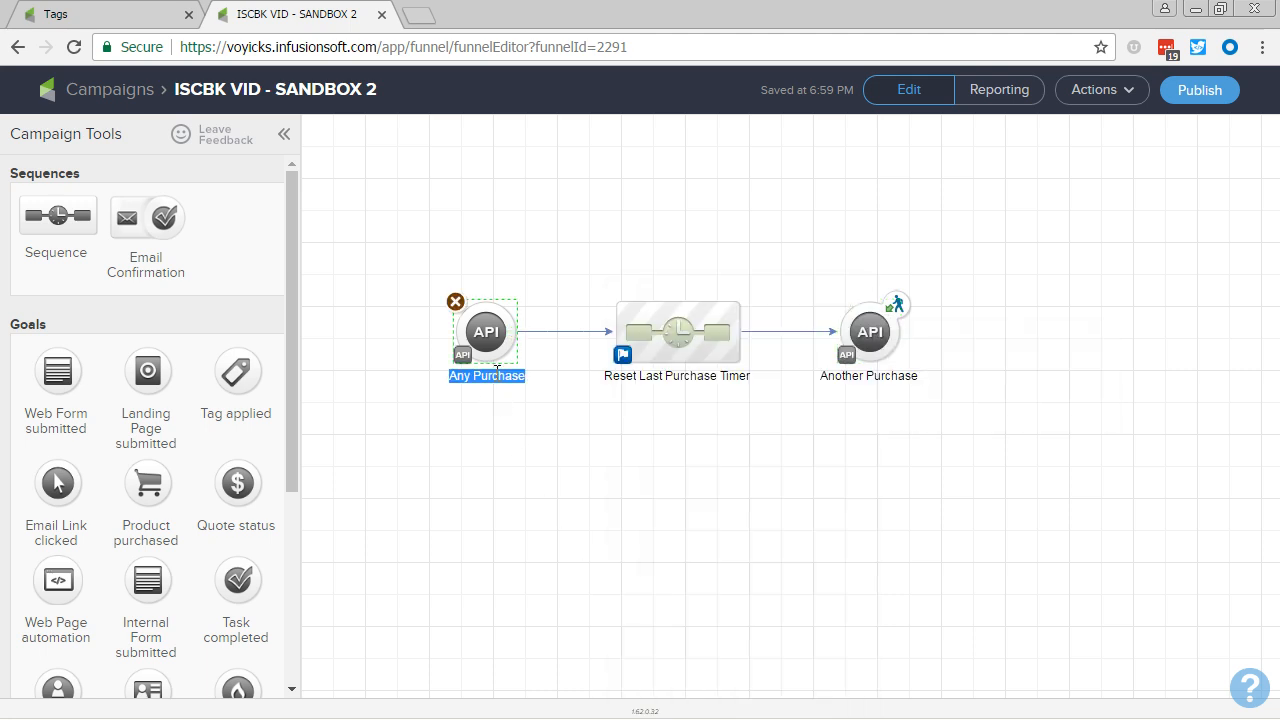
pyautogui.write('Any Login')
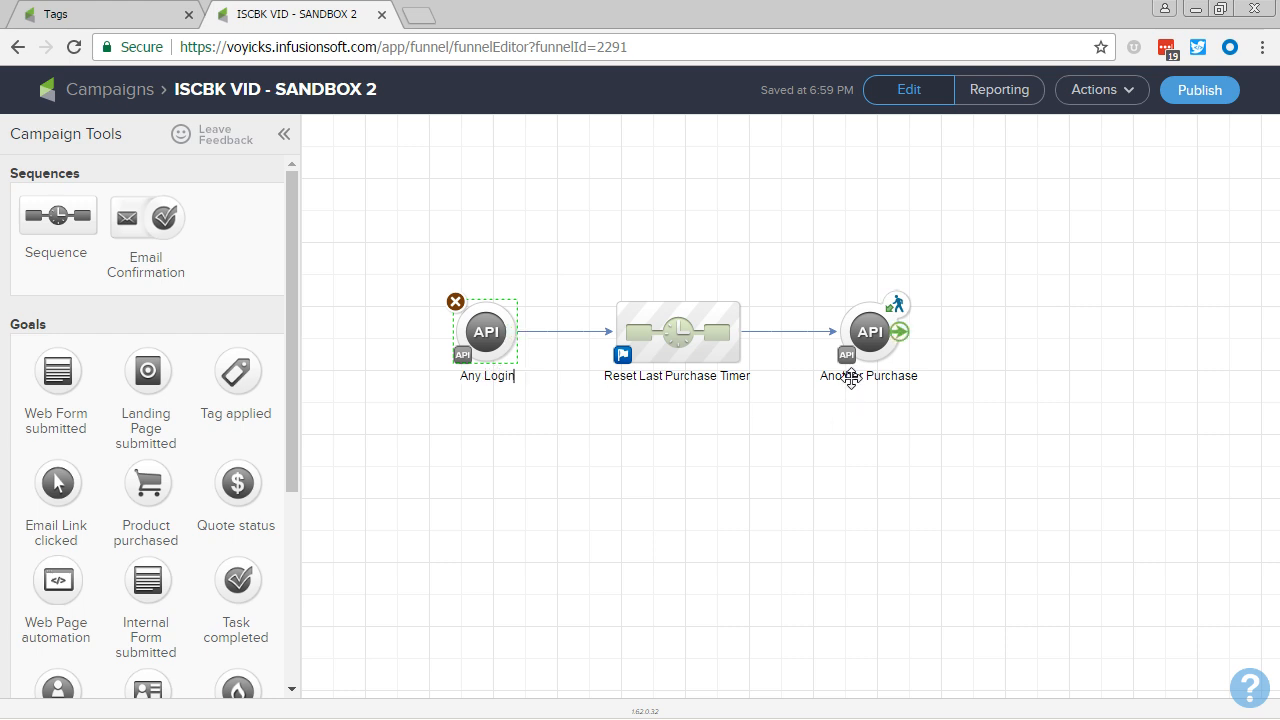
pyautogui.doubleClick(852, 377)
pyautogui.write('Next Login')
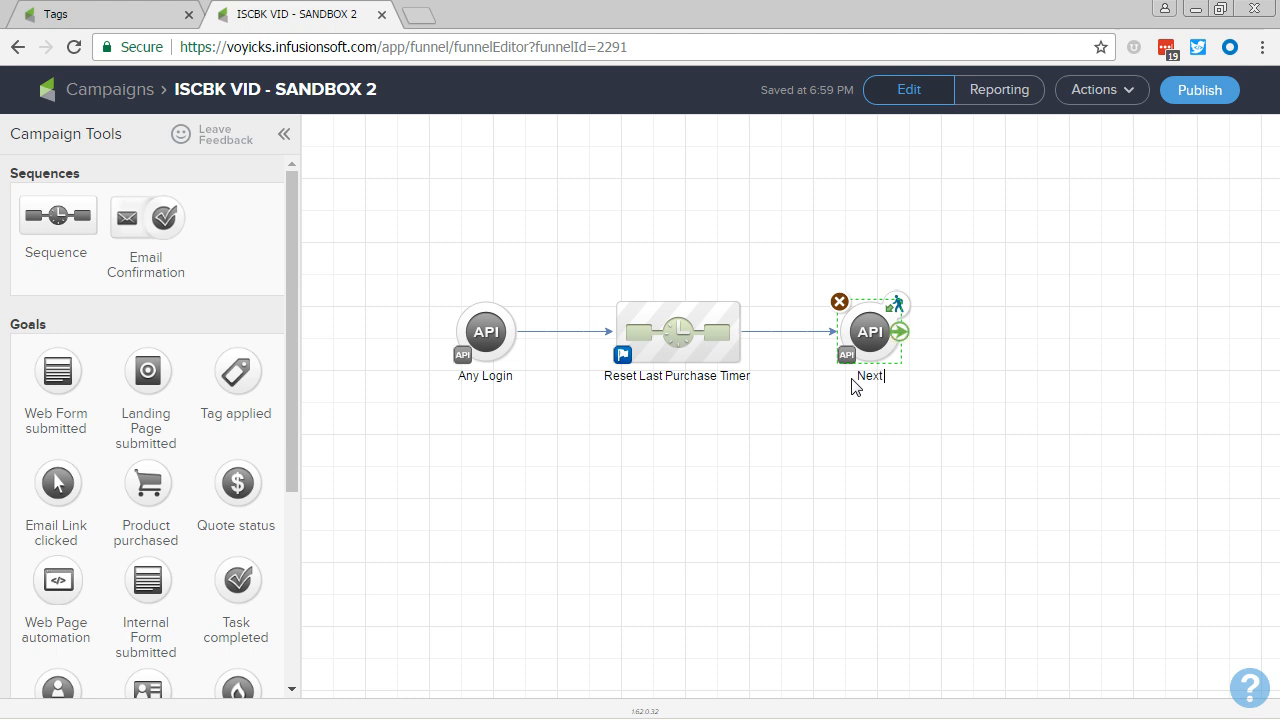
# Step: Set the API call name to "userLogin" in both the Any Login and Next Login goals and save each
pyautogui.doubleClick(490, 335)
pyautogui.click(557, 435)
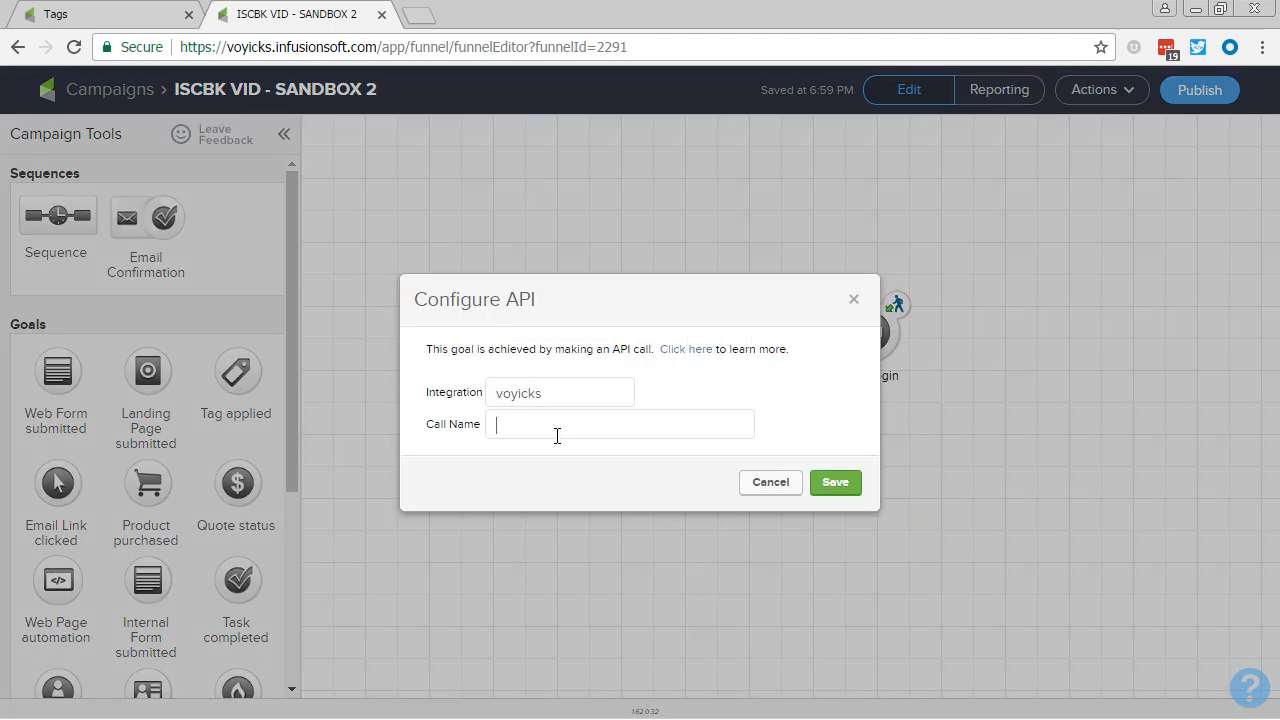
pyautogui.write('userLogin')
pyautogui.doubleClick(557, 435)
pyautogui.hotkey('ctrl', 'c')
pyautogui.click(838, 486)
pyautogui.doubleClick(878, 336)
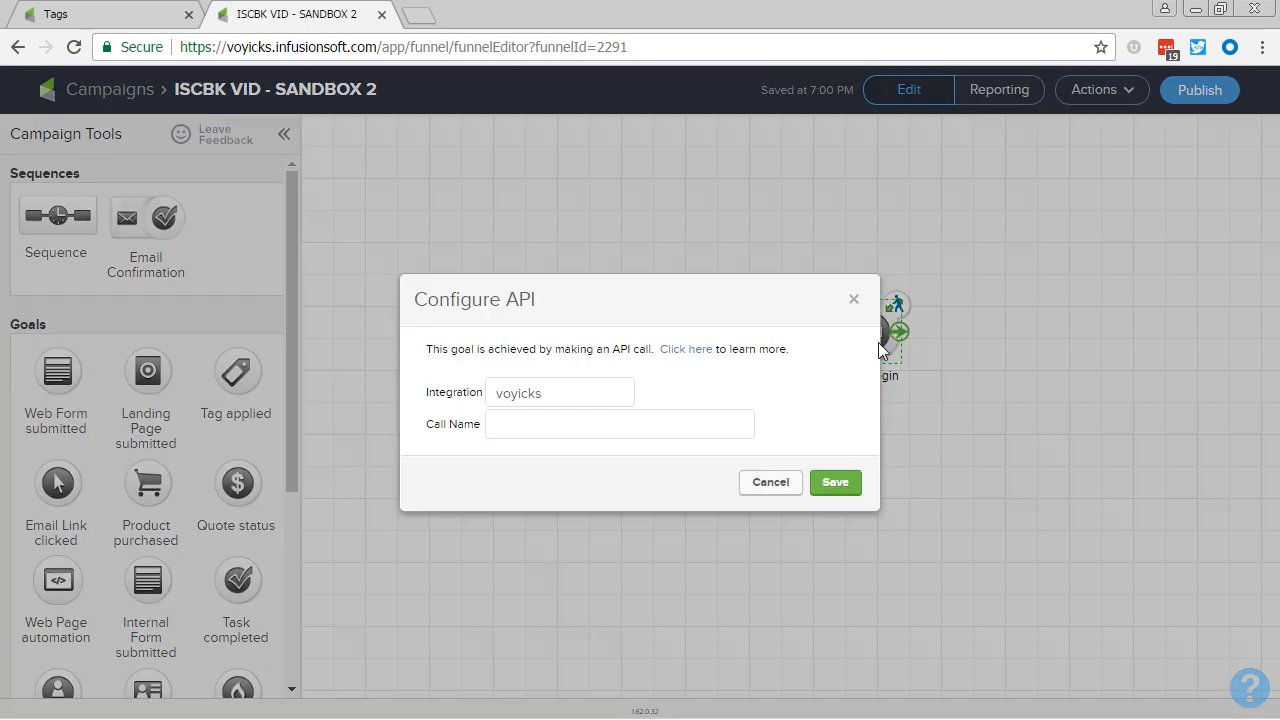
pyautogui.click(654, 424)
pyautogui.hotkey('ctrl', 'v')
pyautogui.click(849, 485)
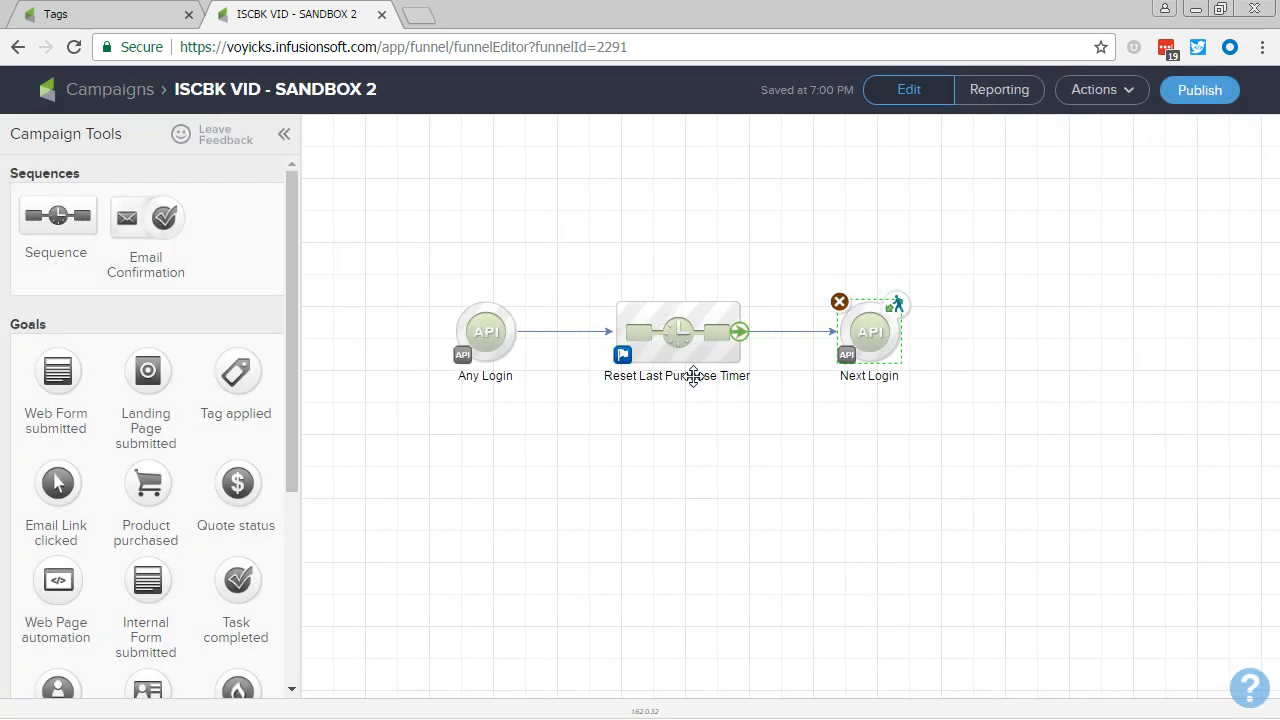
# Step: Rename the sequence between the two login goals "Last Login Timer"
pyautogui.doubleClick(695, 376)
pyautogui.press('Home')
pyautogui.hotkey('ctrl', 'shift', 'Right')
pyautogui.hotkey('ctrl', 'shift', 'Right')
pyautogui.hotkey('ctrl', 'shift', 'Right')
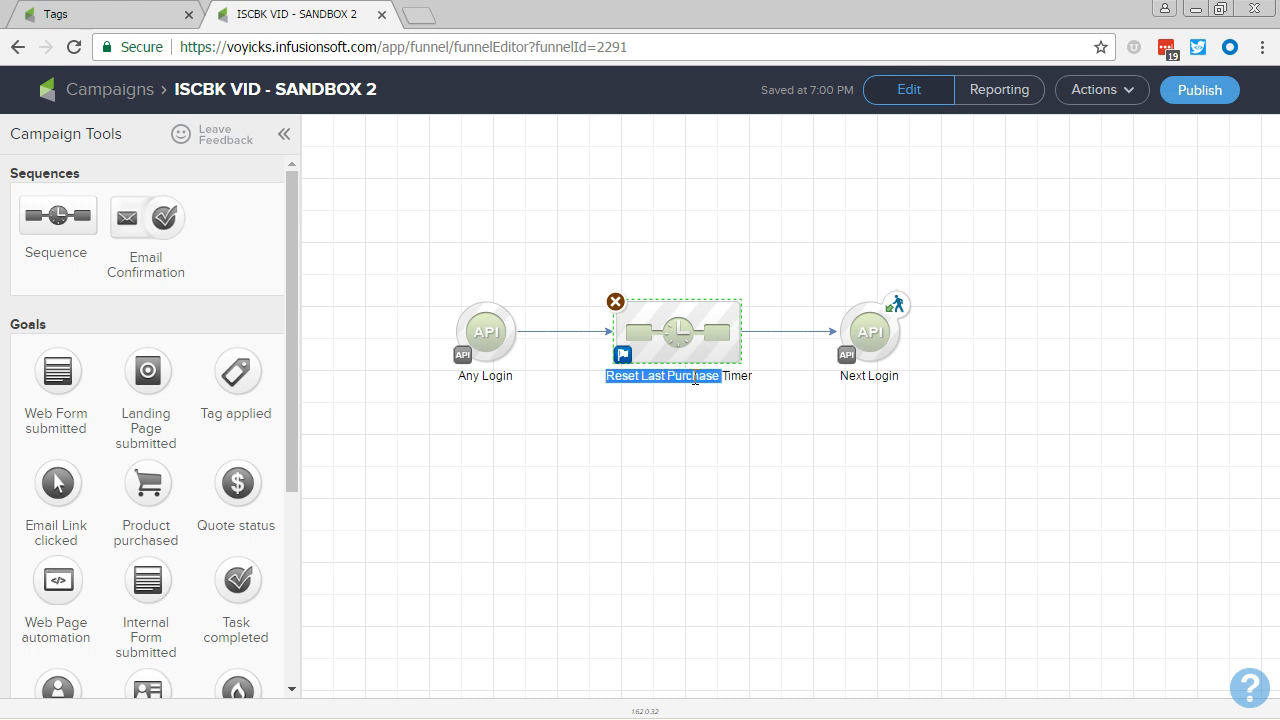
pyautogui.write('Login')
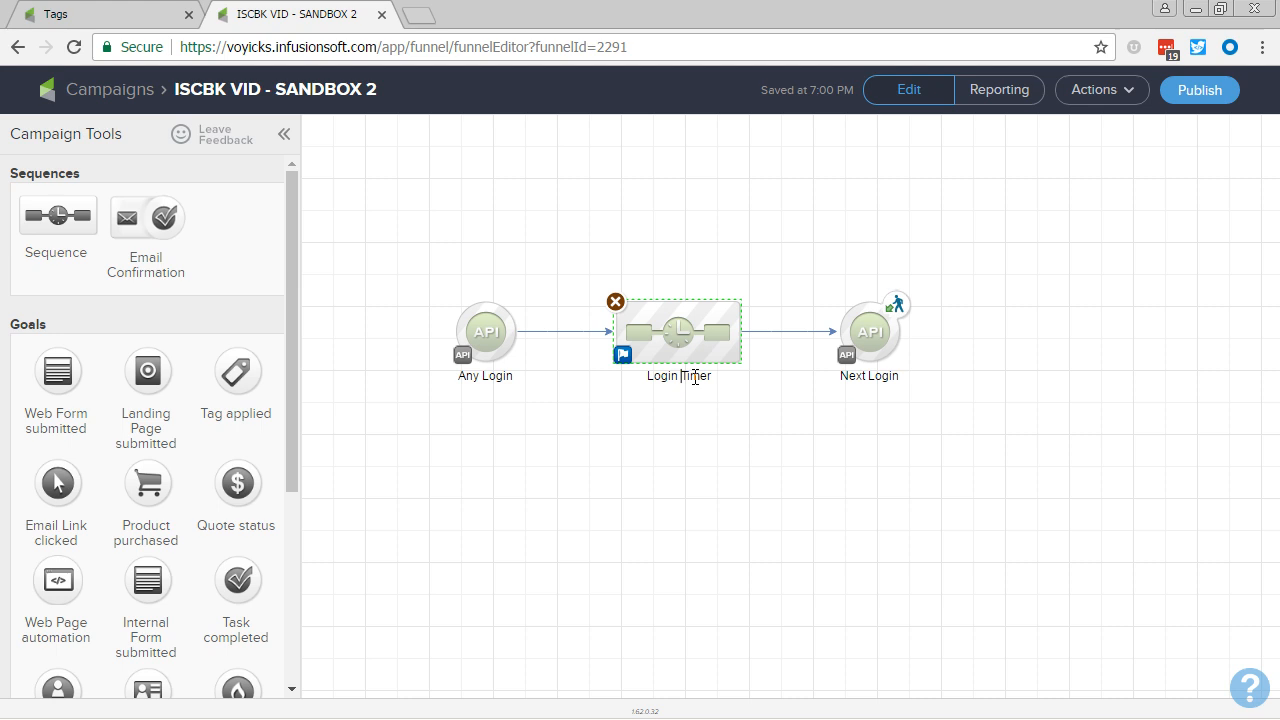
pyautogui.press('Home')
pyautogui.write('Last')
pyautogui.click(659, 444)
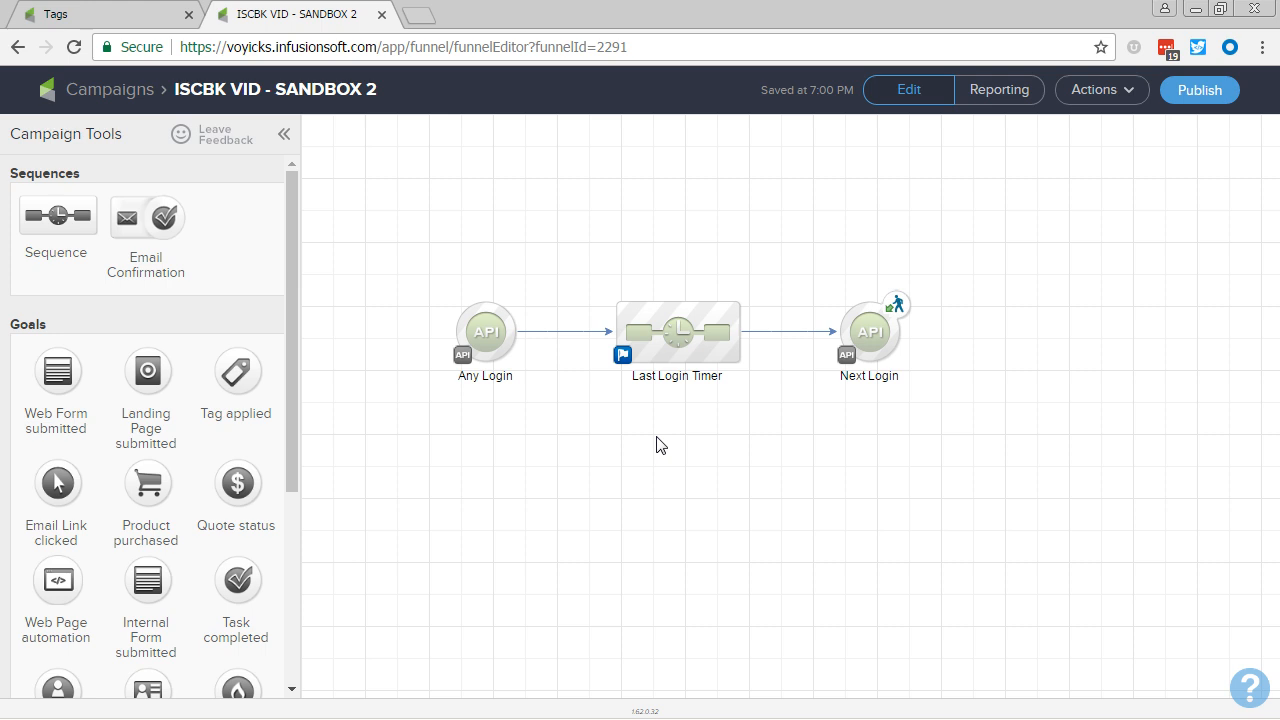
pyautogui.hotkey('alt', 'Tab')
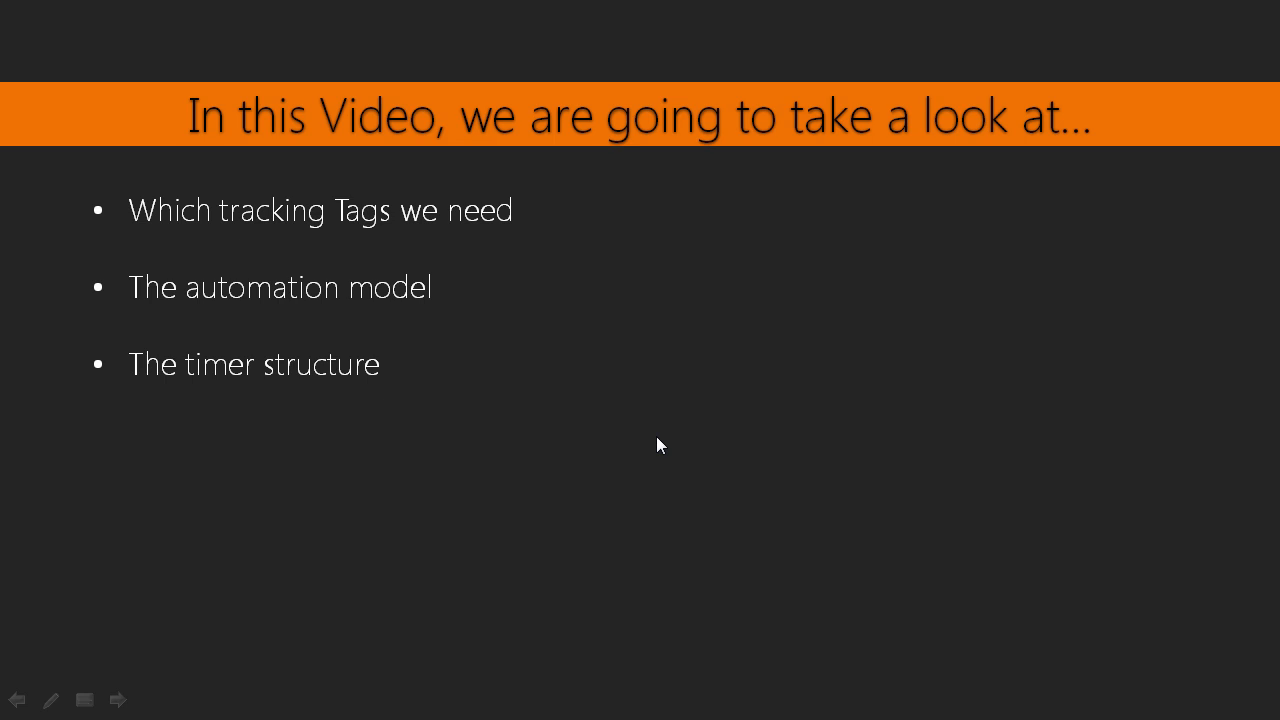
pyautogui.press('Right')
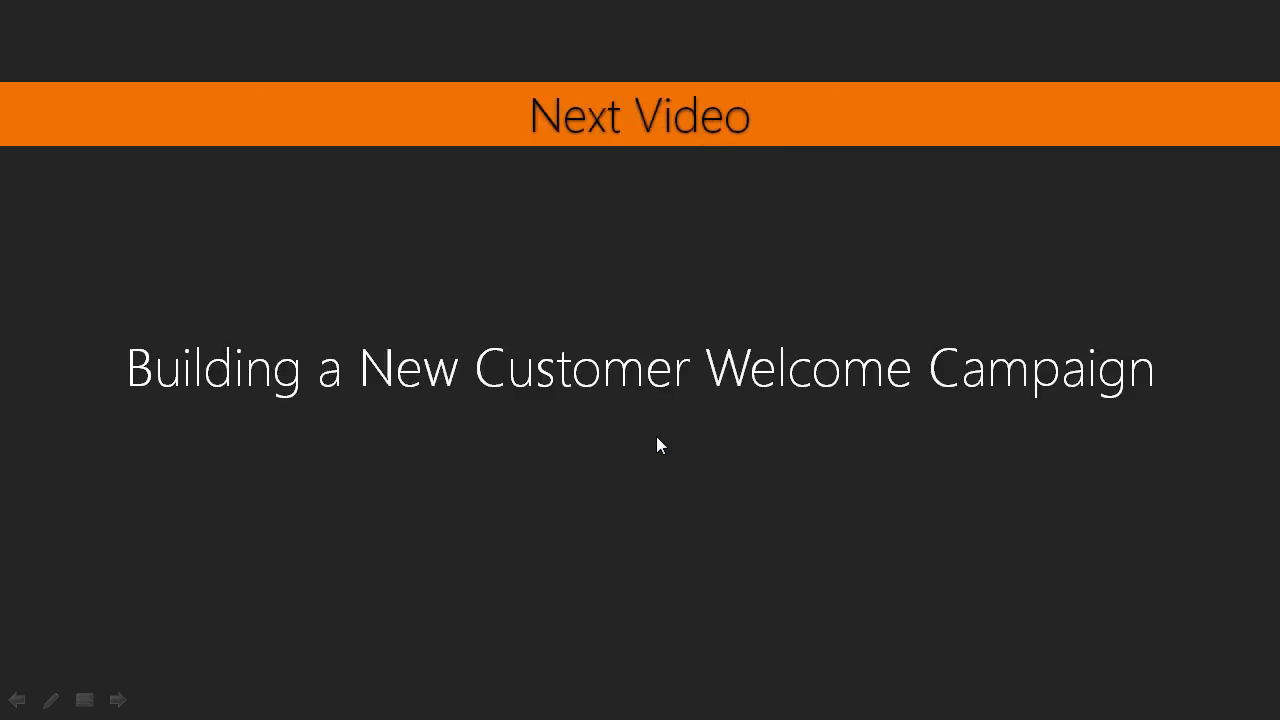